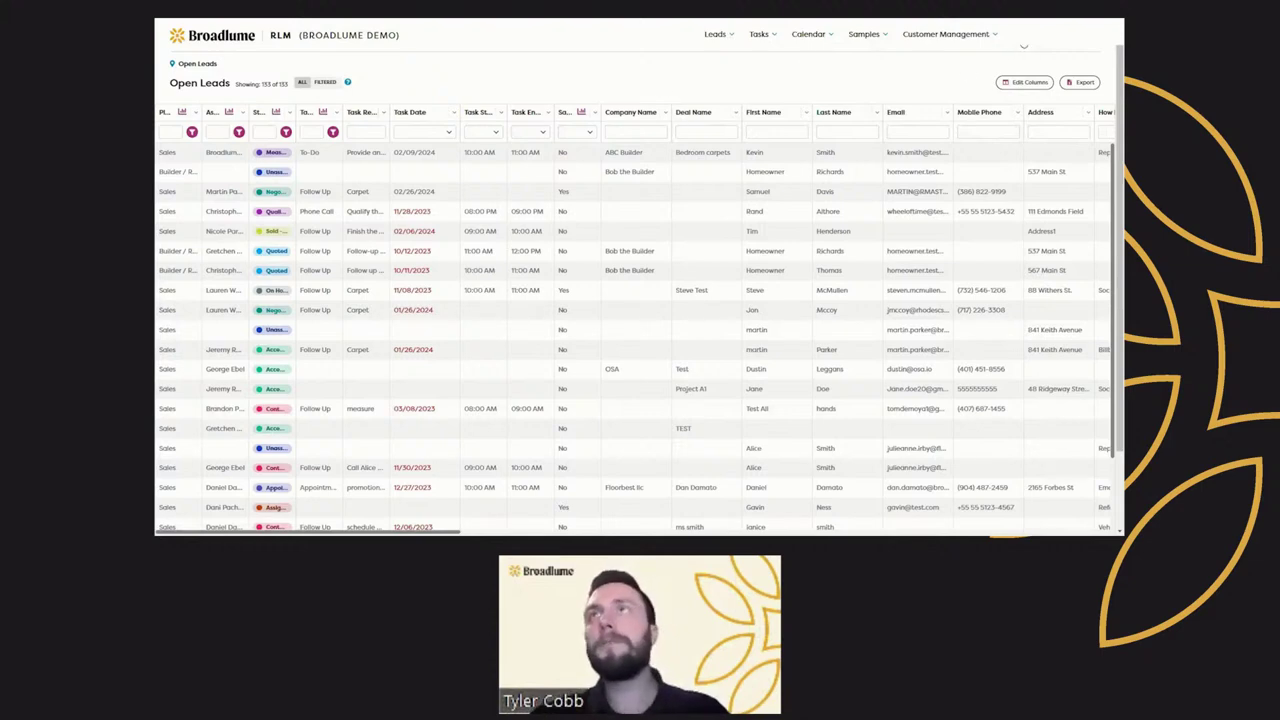
- Start a new sales lead and enter the customer's first name
left_click(1020, 48)
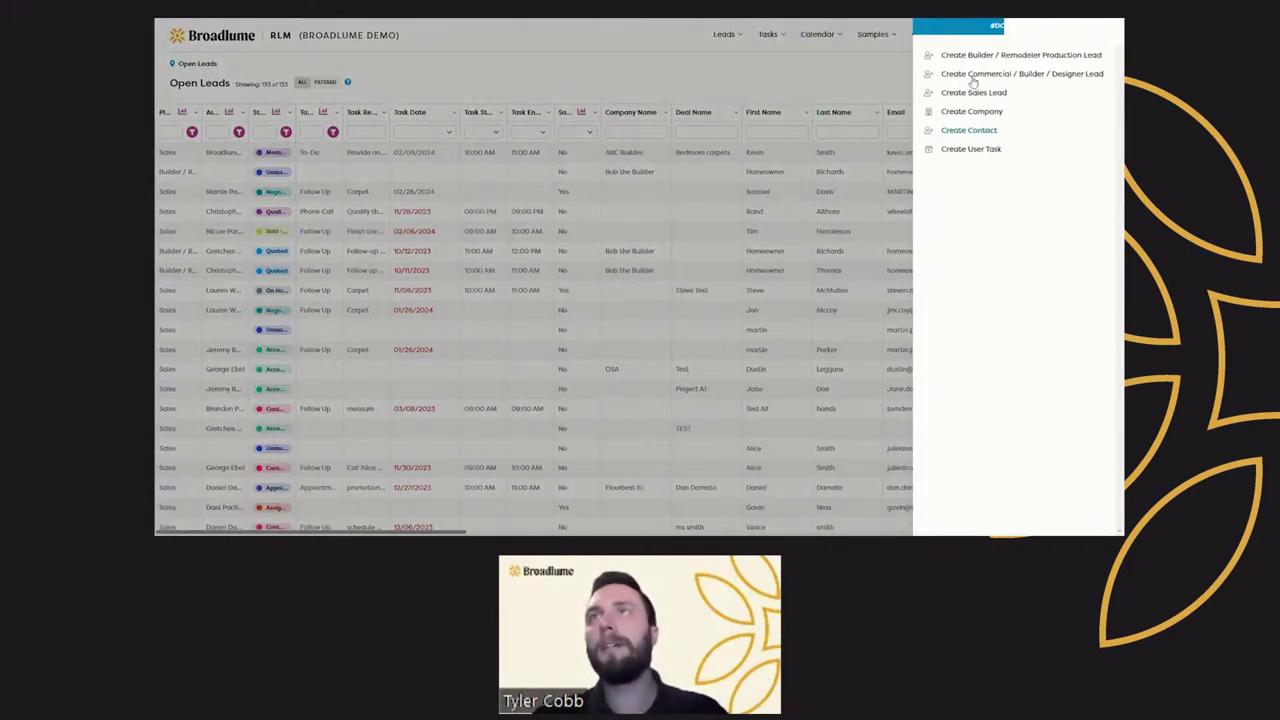
left_click(960, 93)
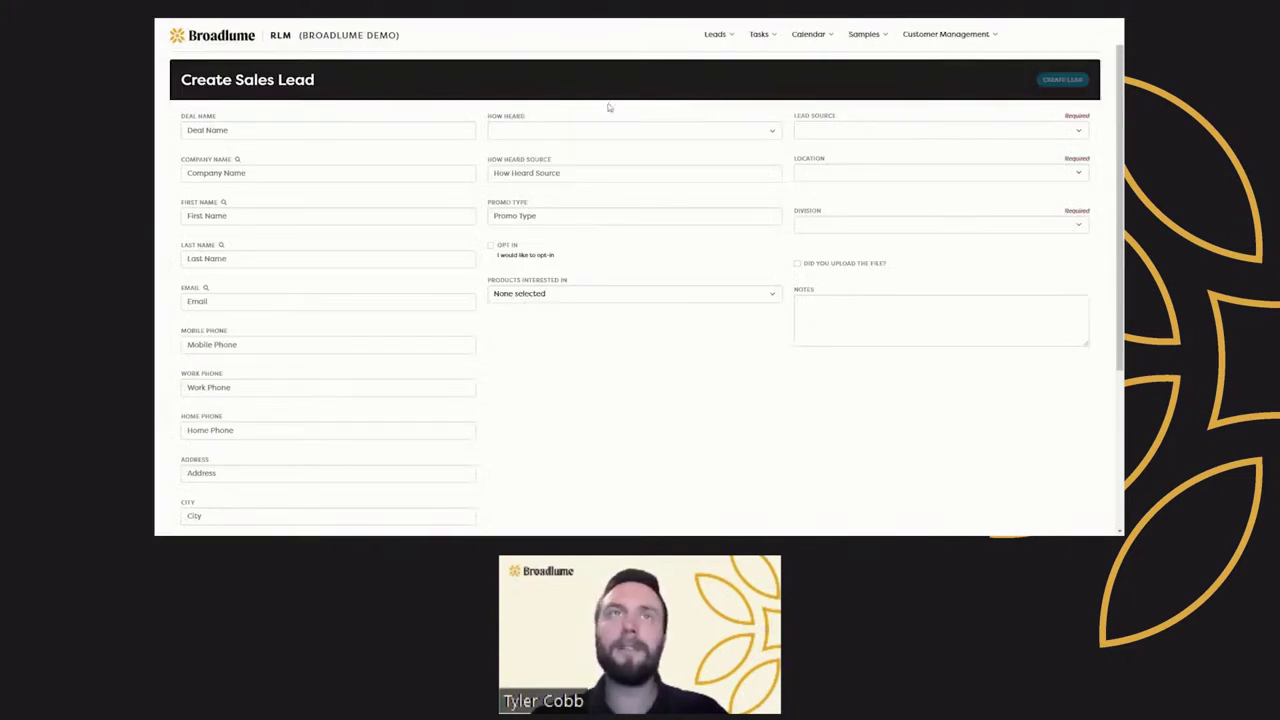
left_click(257, 215)
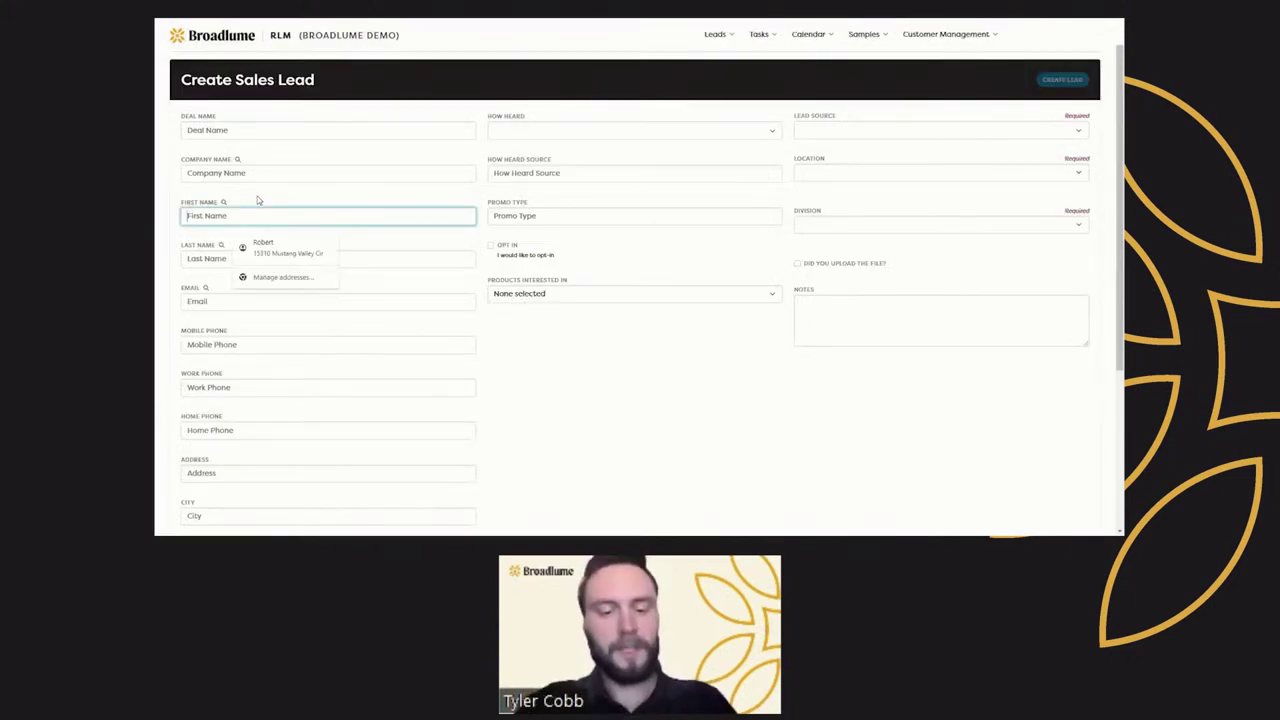
type("Hank")
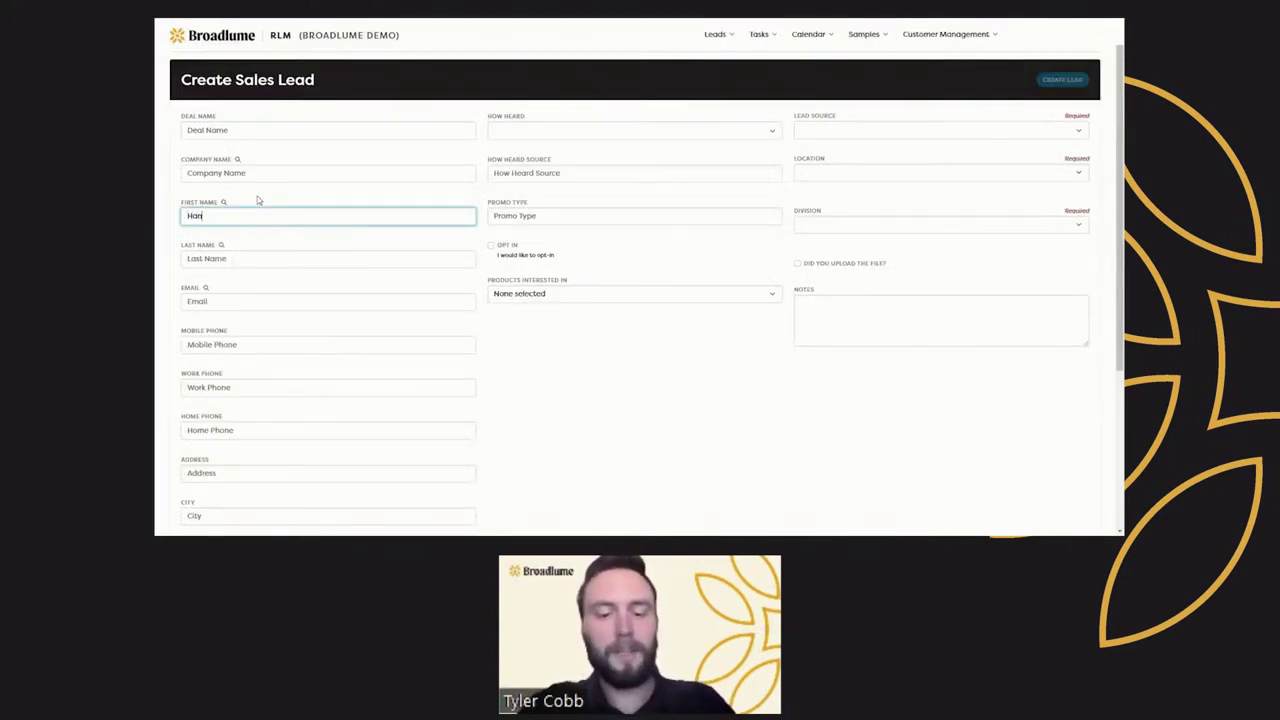
key("Tab")
- Enter the customer's last name on the sales lead
type("Hil")
key("BackSpace")
key("BackSpace")
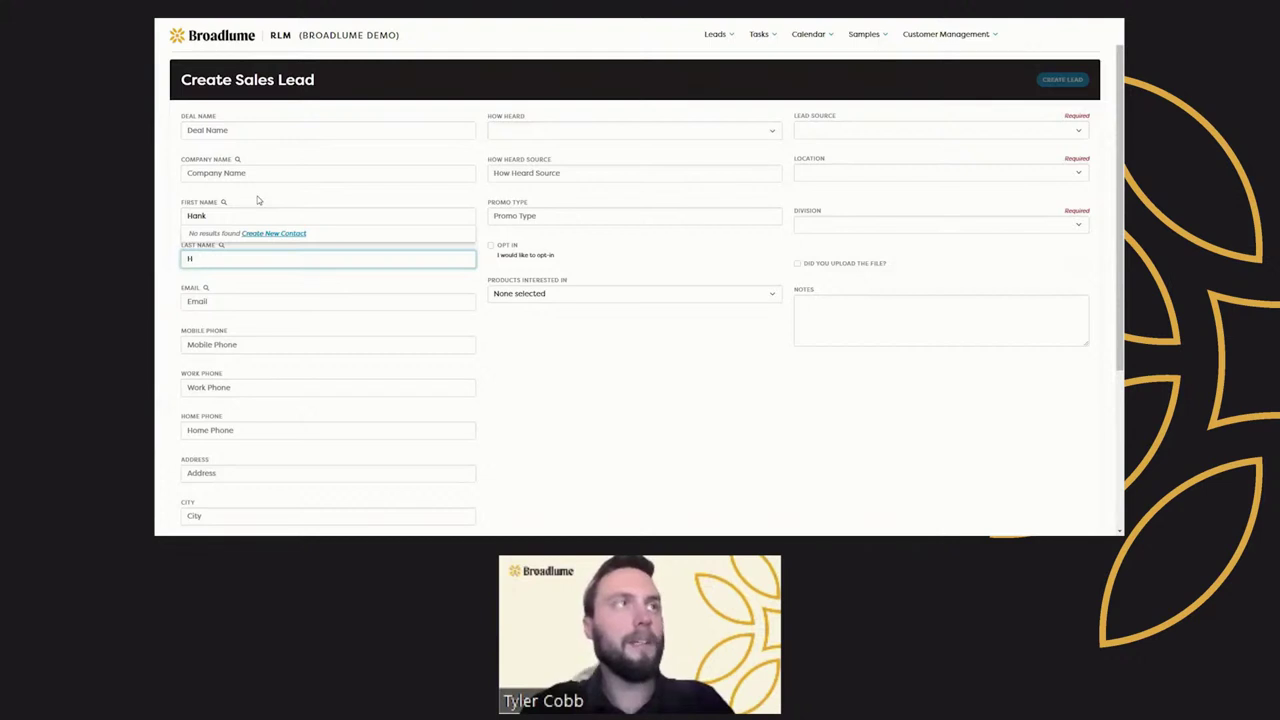
type("ilda")
key("BackSpace")
key("BackSpace")
key("BackSpace")
key("BackSpace")
type("olidy")
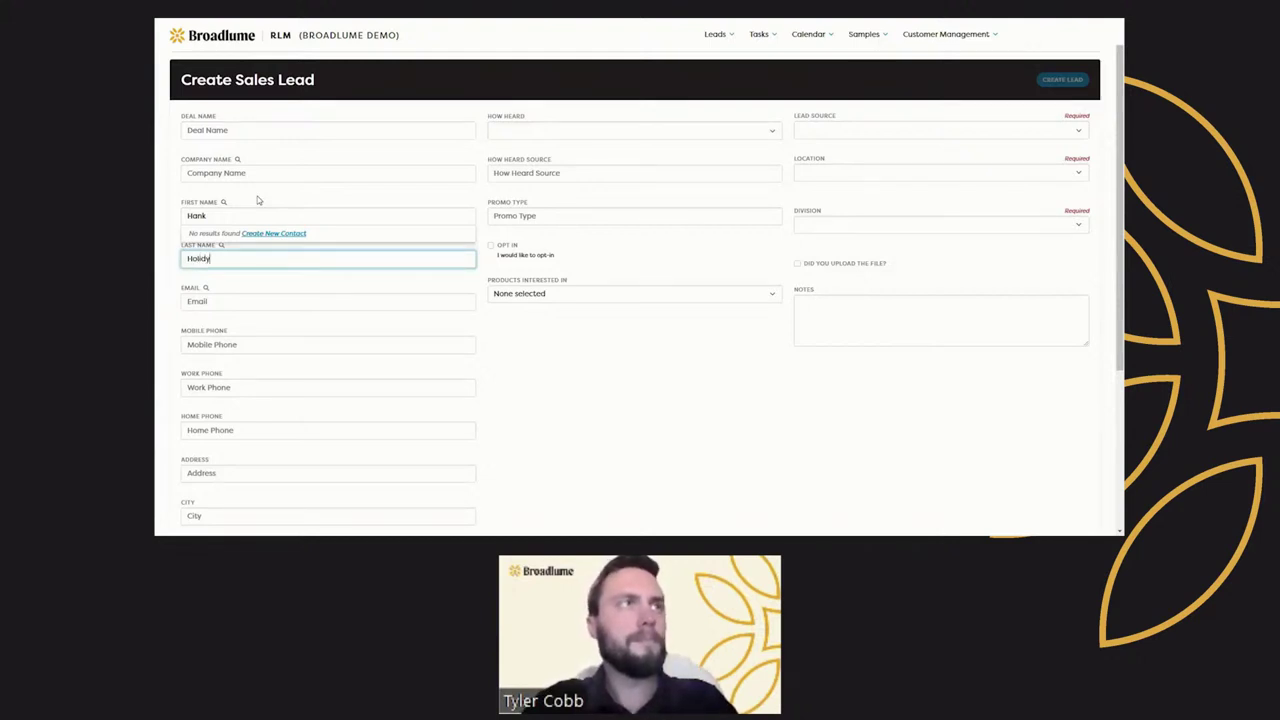
key("BackSpace")
type("ay")
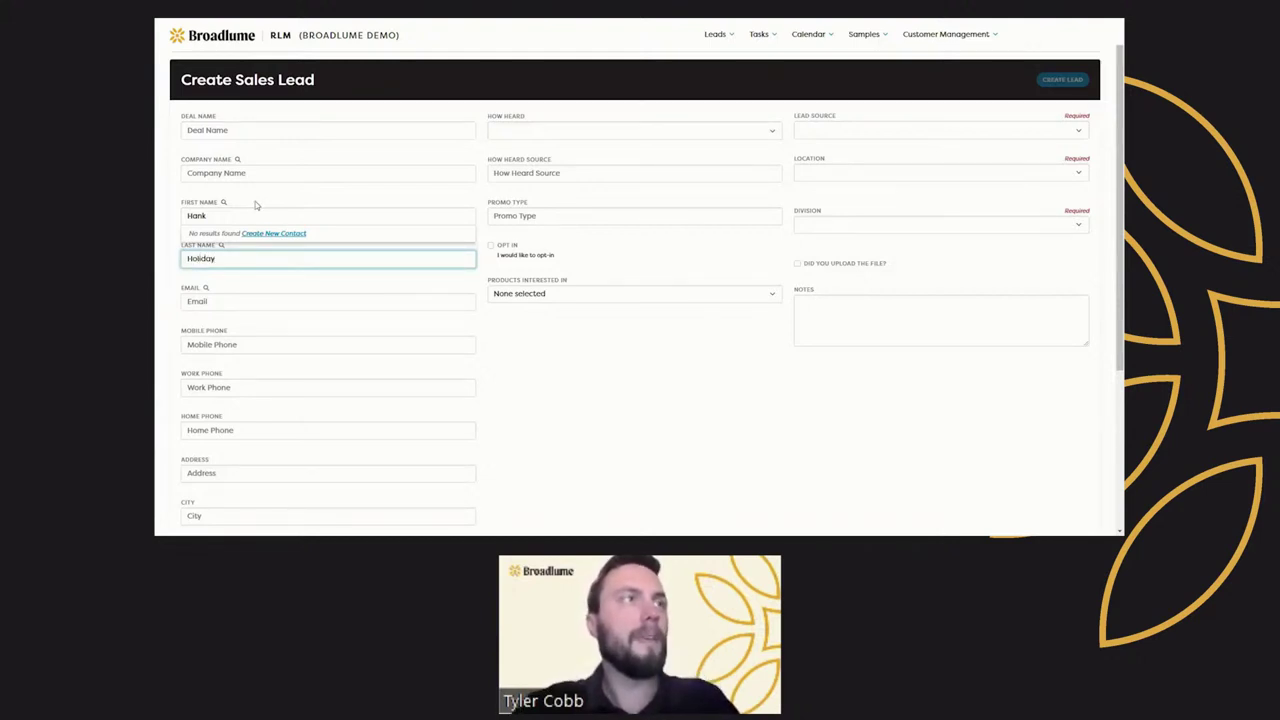
- Fill in the customer's email address on the sales lead
left_click(243, 296)
type("h")
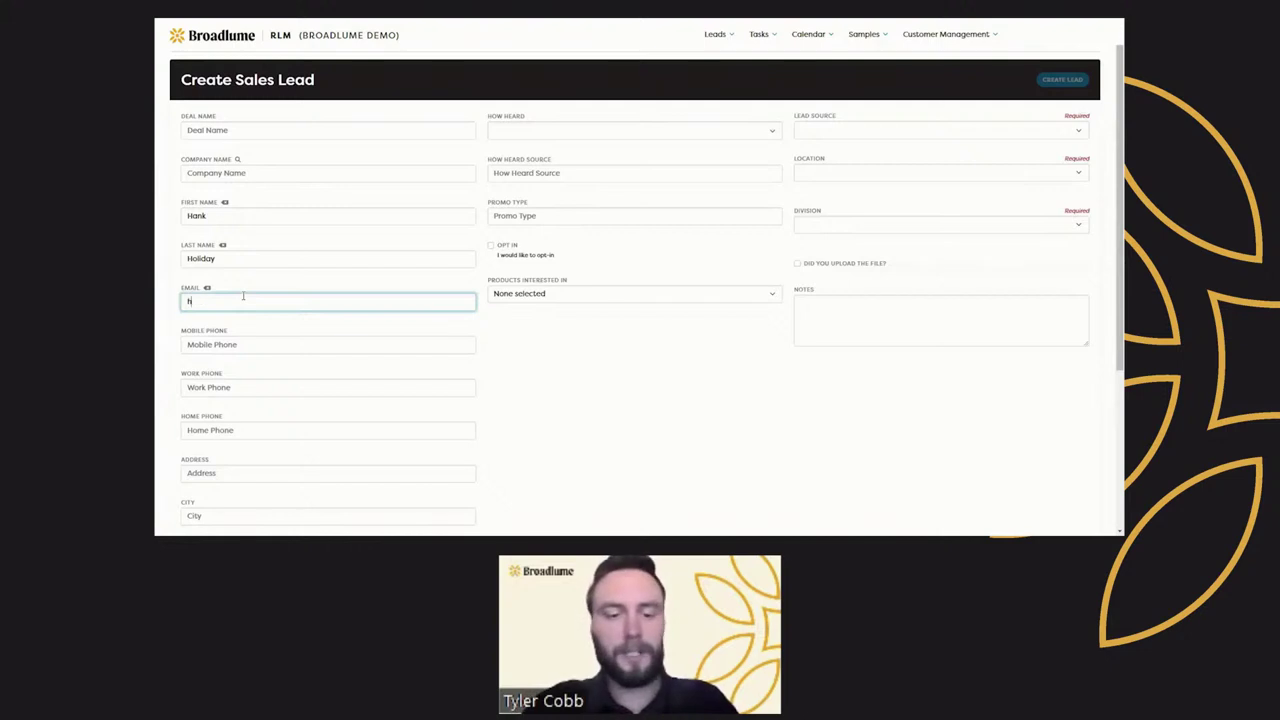
type("ank.holiday")
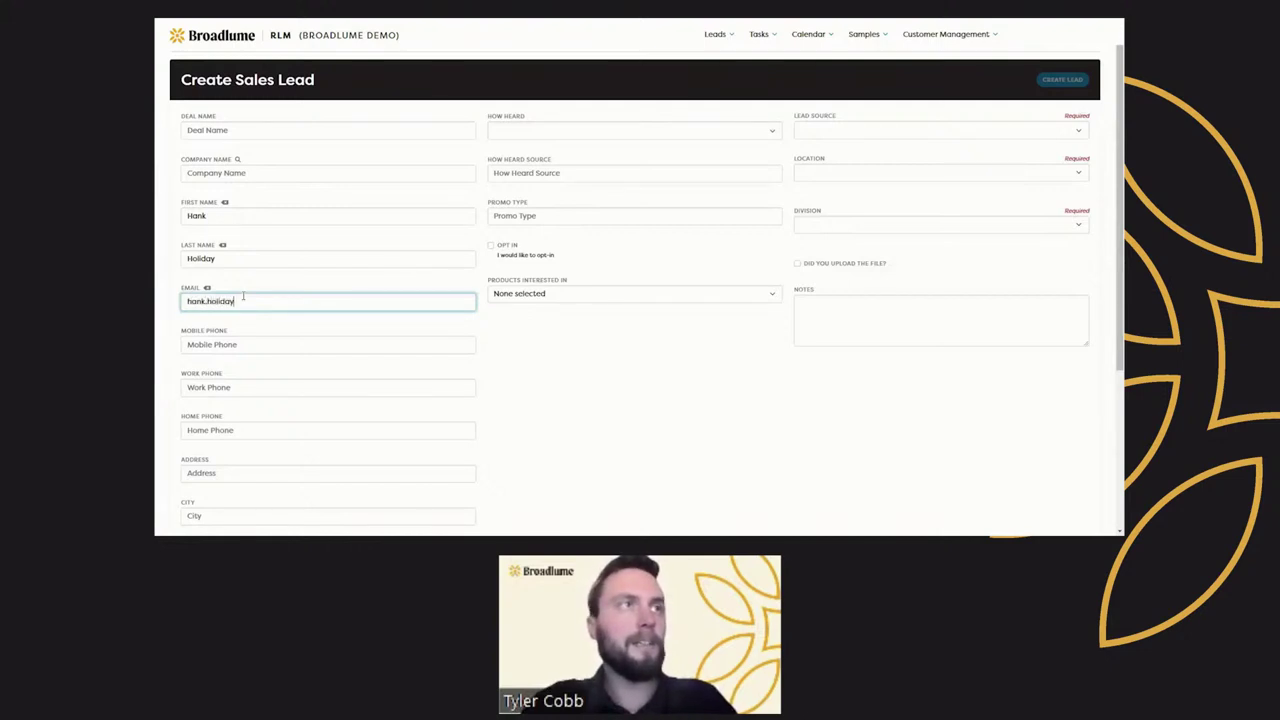
type("@test.com")
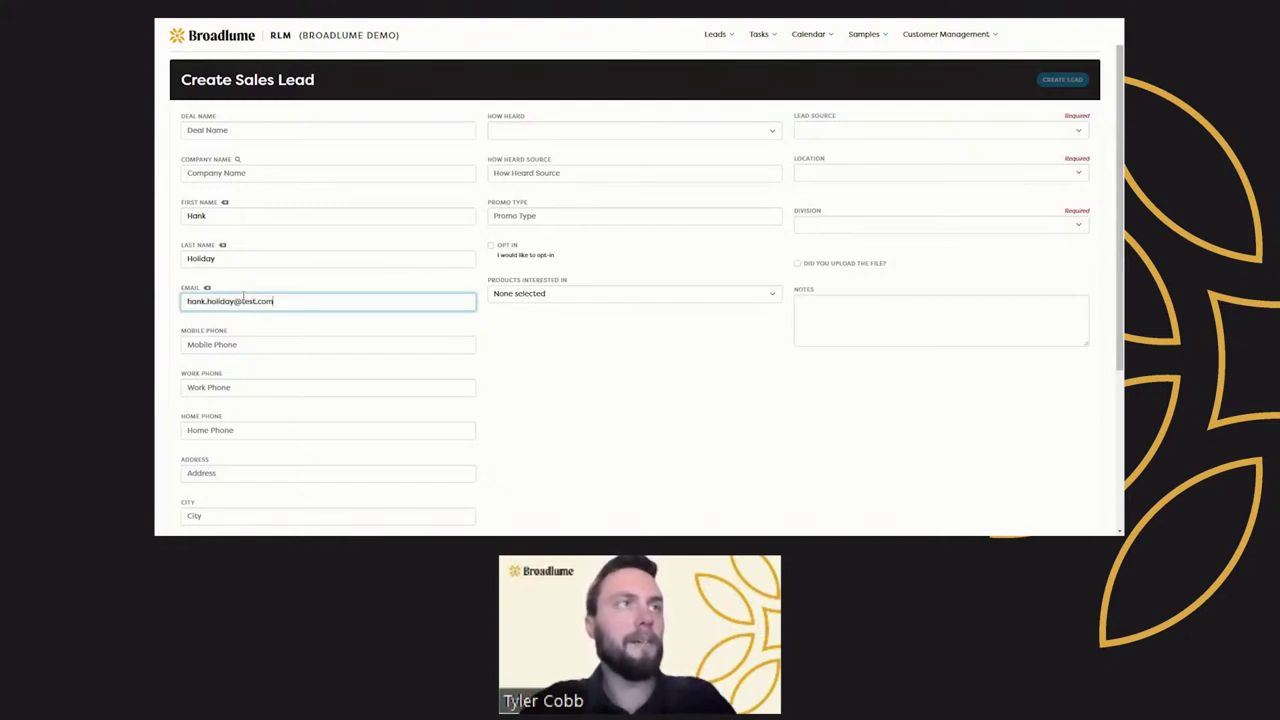
left_click(550, 351)
- Set the sales lead's source to Email and its location to New York, NY
scroll(480, 340, "down", 3)
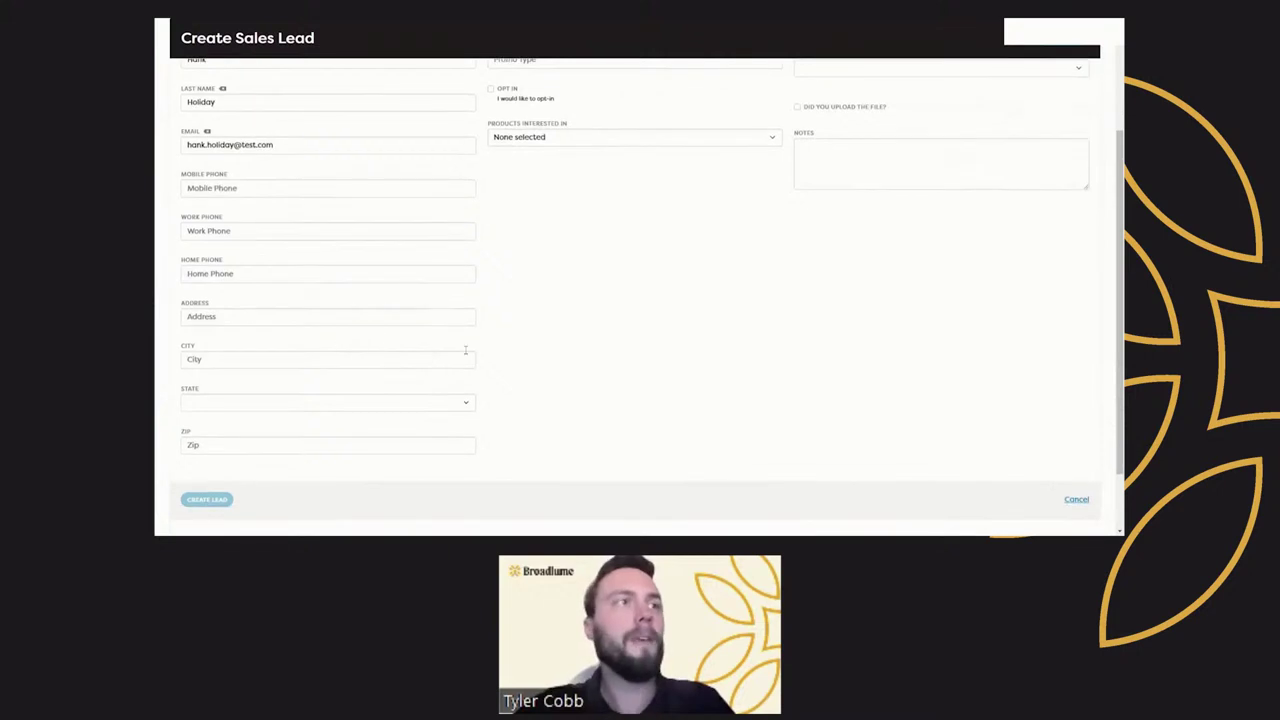
scroll(720, 320, "up", 3)
left_click(916, 131)
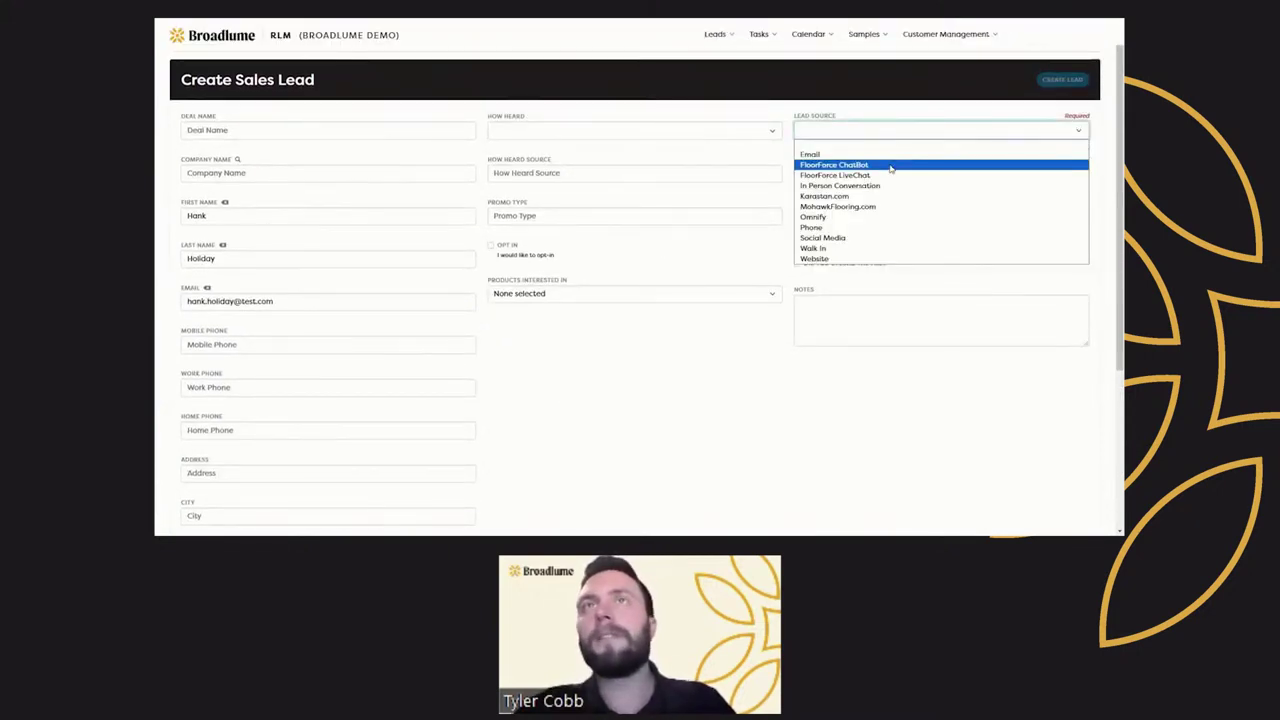
left_click(895, 152)
left_click(902, 175)
left_click(860, 207)
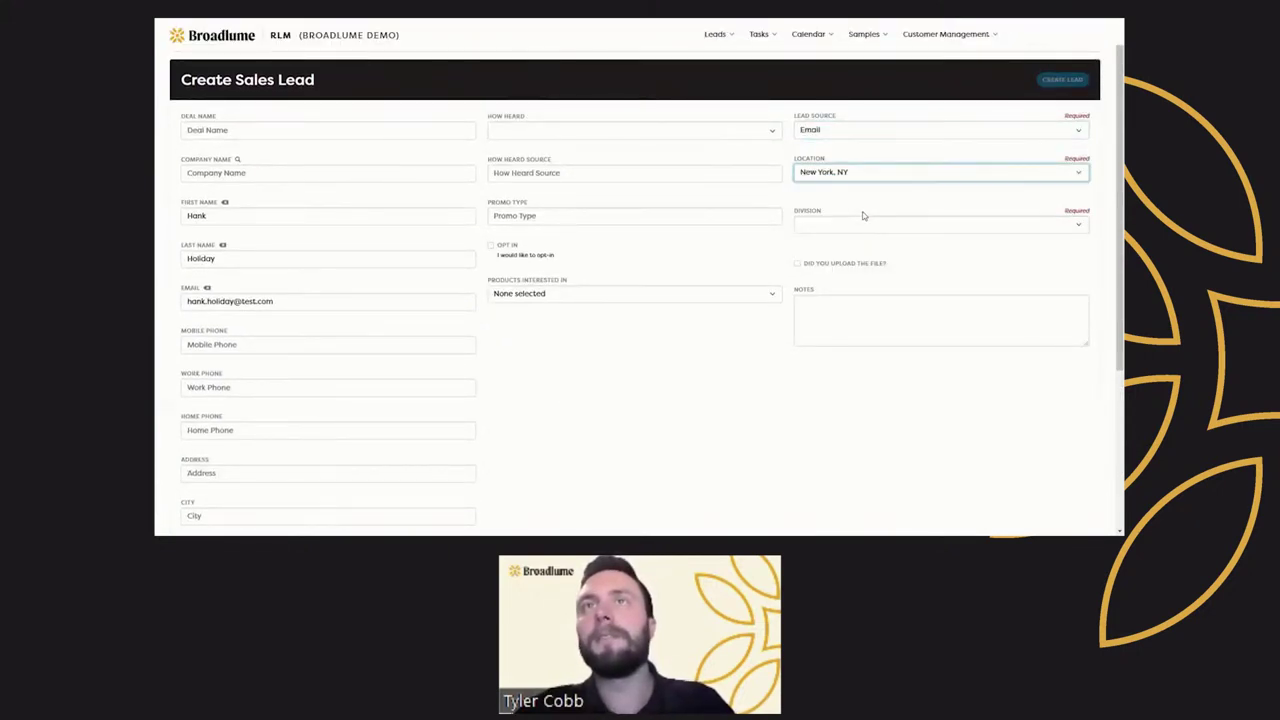
- Set the sales lead's division to Retail and create the lead
left_click(862, 224)
left_click(845, 255)
left_click(862, 224)
left_click(845, 260)
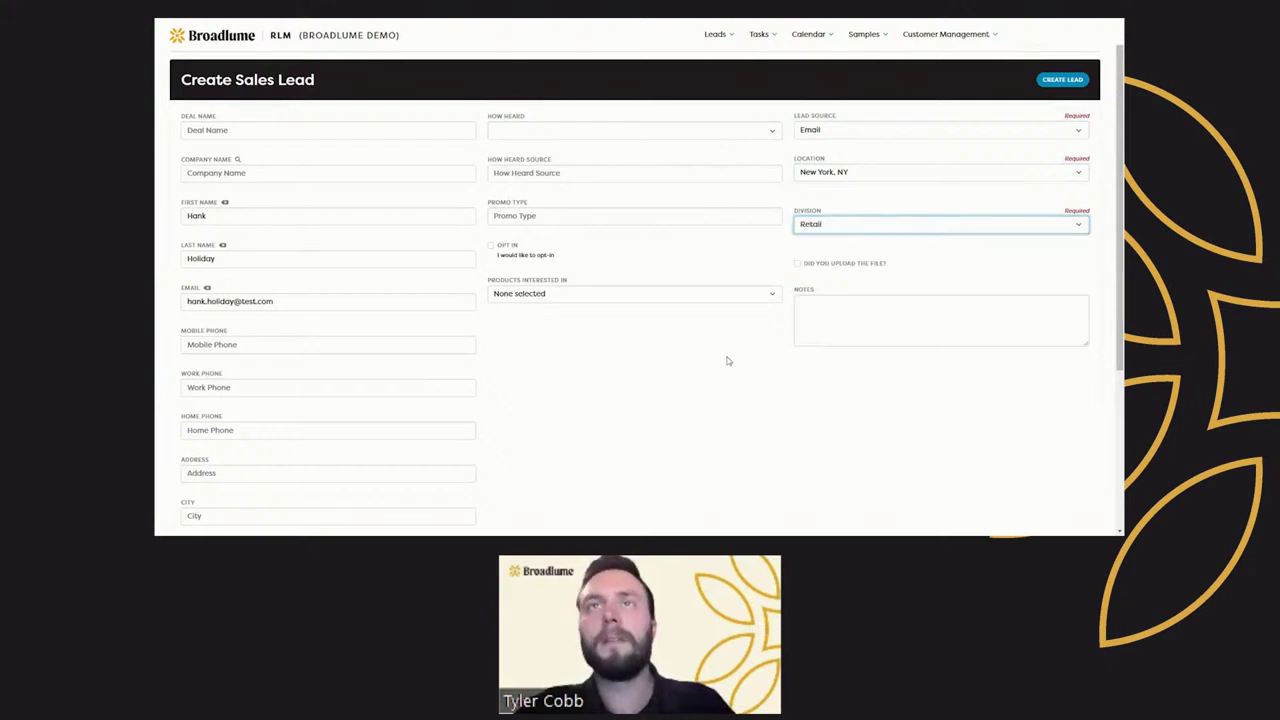
scroll(460, 396, "down", 3)
left_click(210, 421)
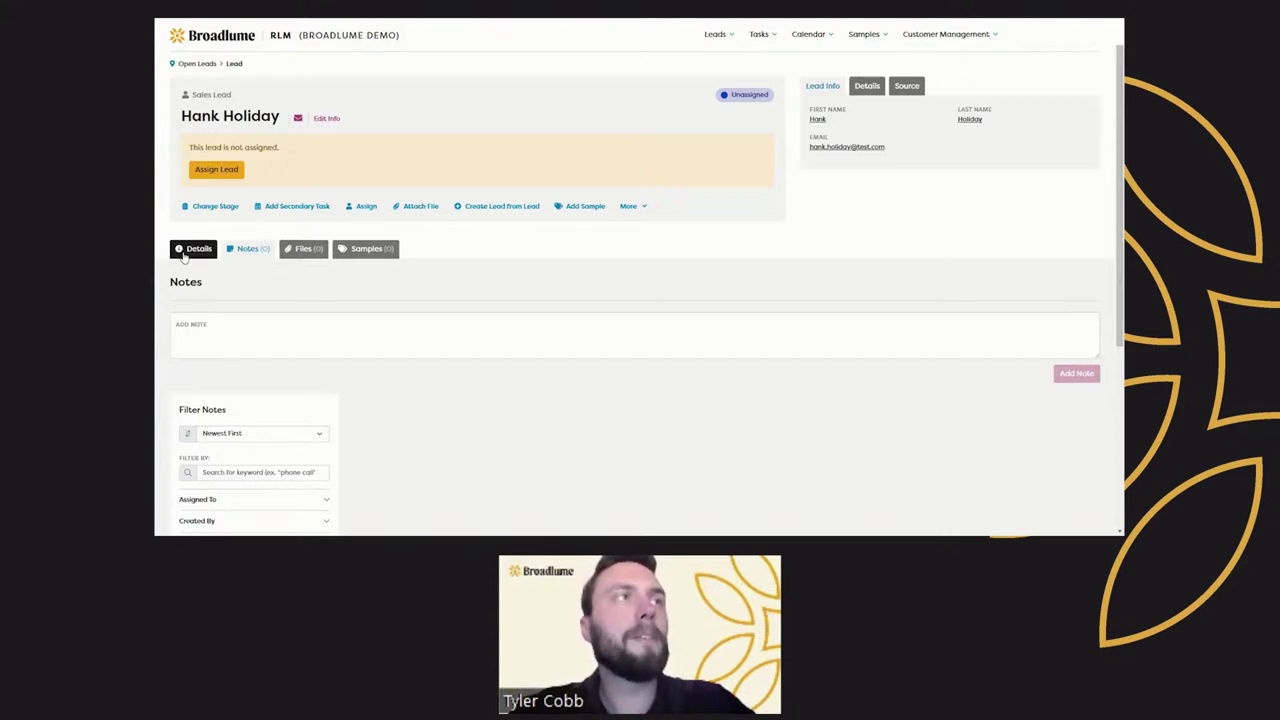
- From the new lead's details, open the linked contact record and open the sales lead listed under it
left_click(183, 253)
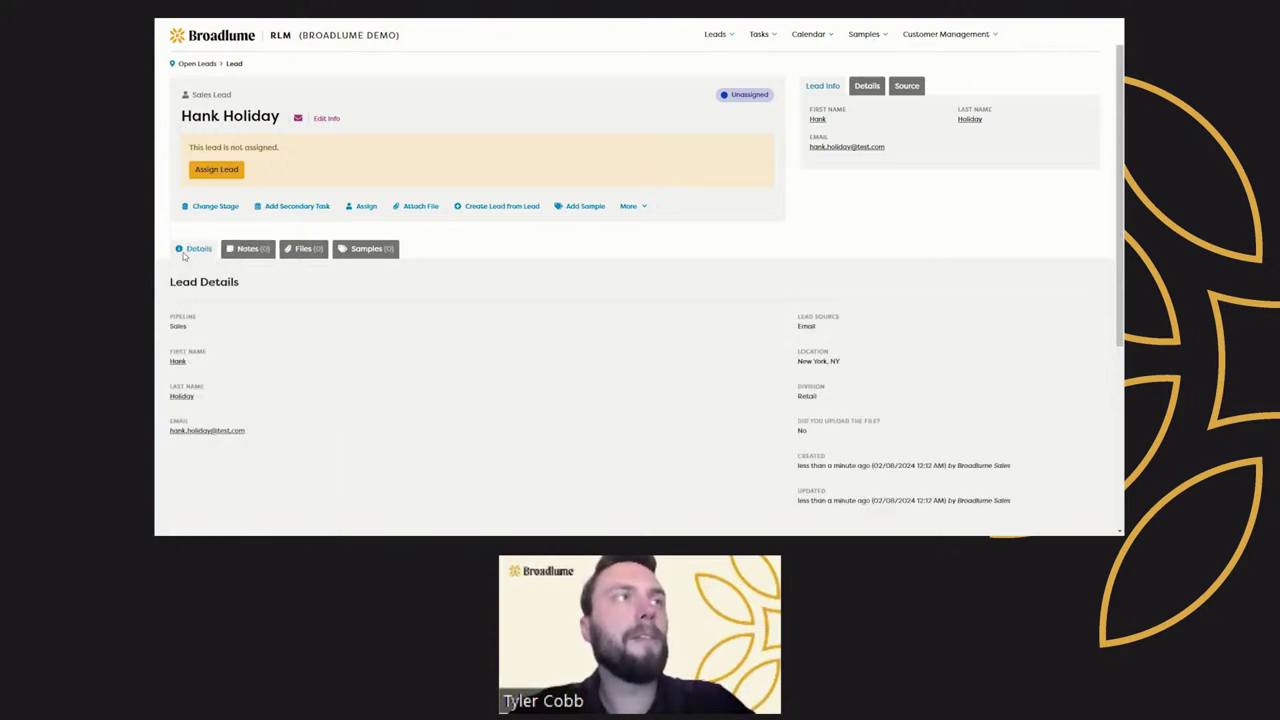
left_click(182, 396)
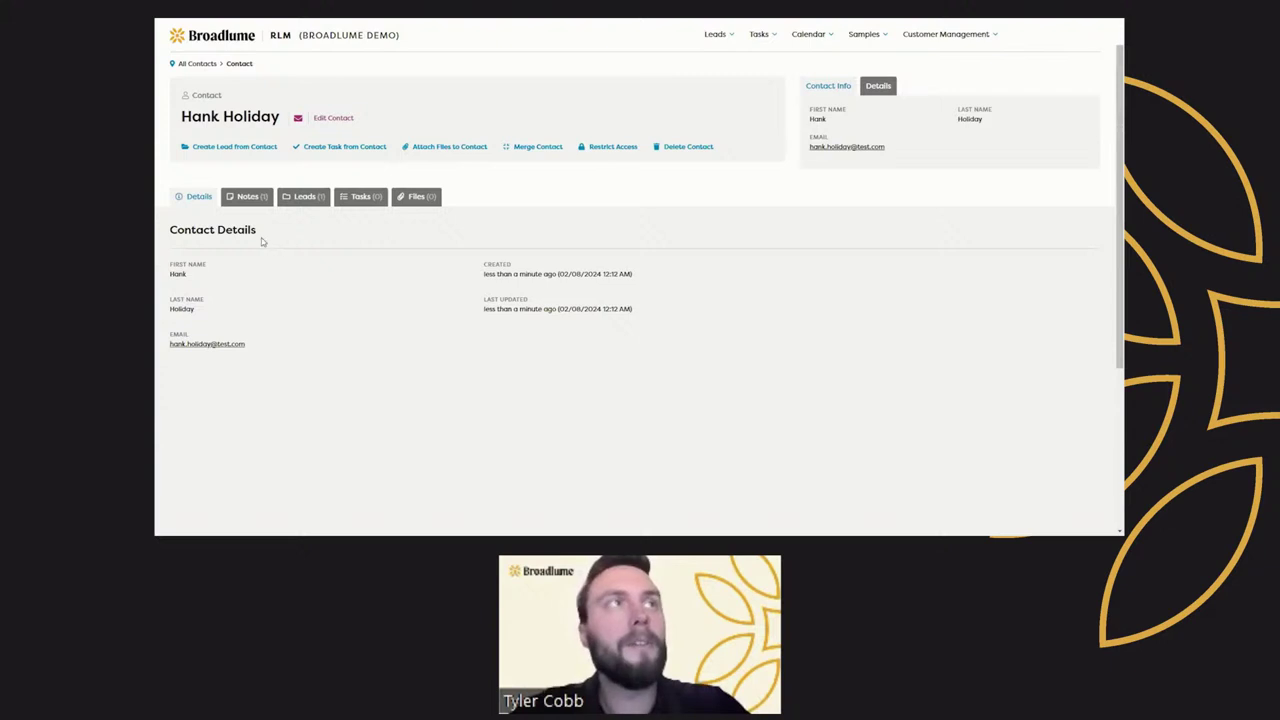
left_click(308, 199)
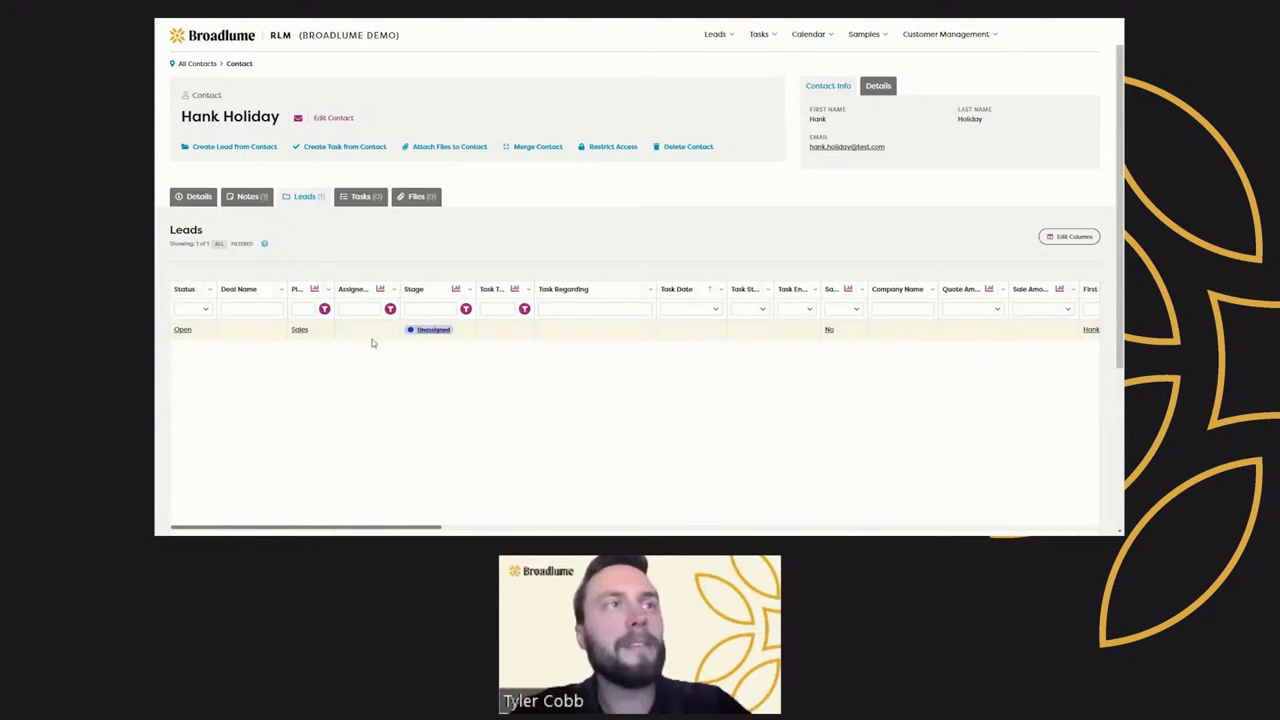
left_click(298, 331)
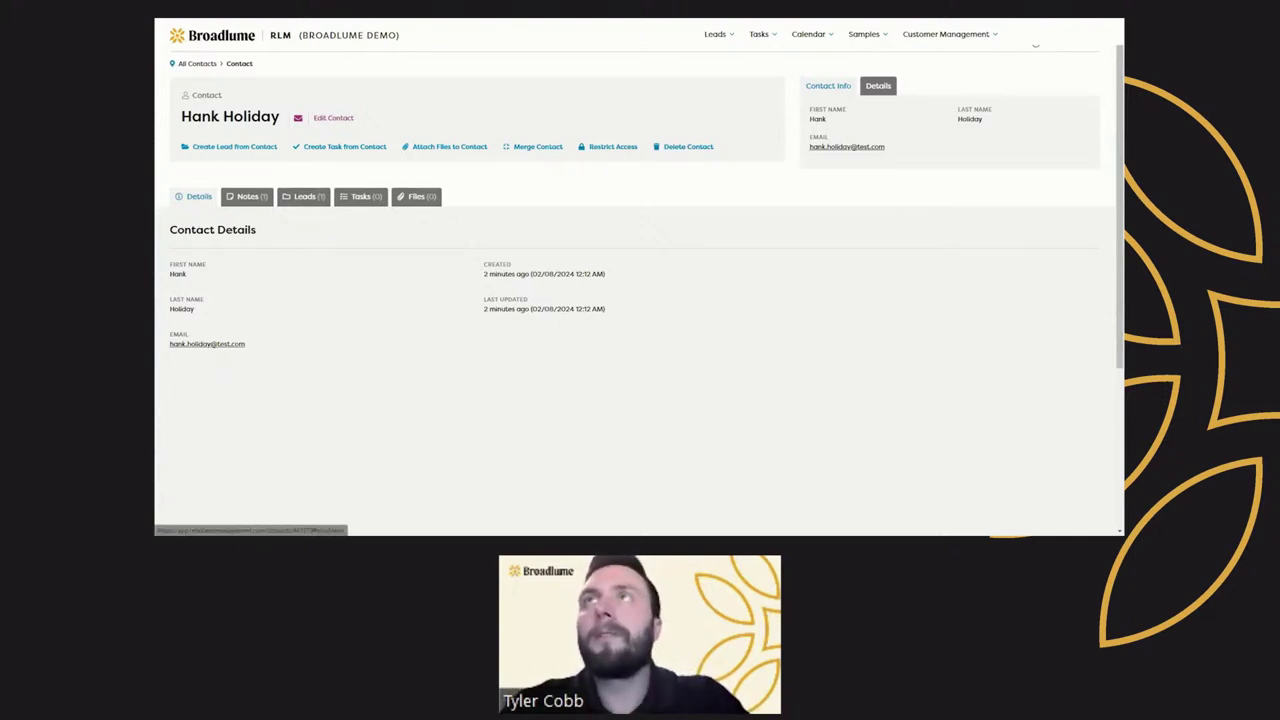
- Start a new standalone contact and enter the contact's first and last name
left_click(1035, 45)
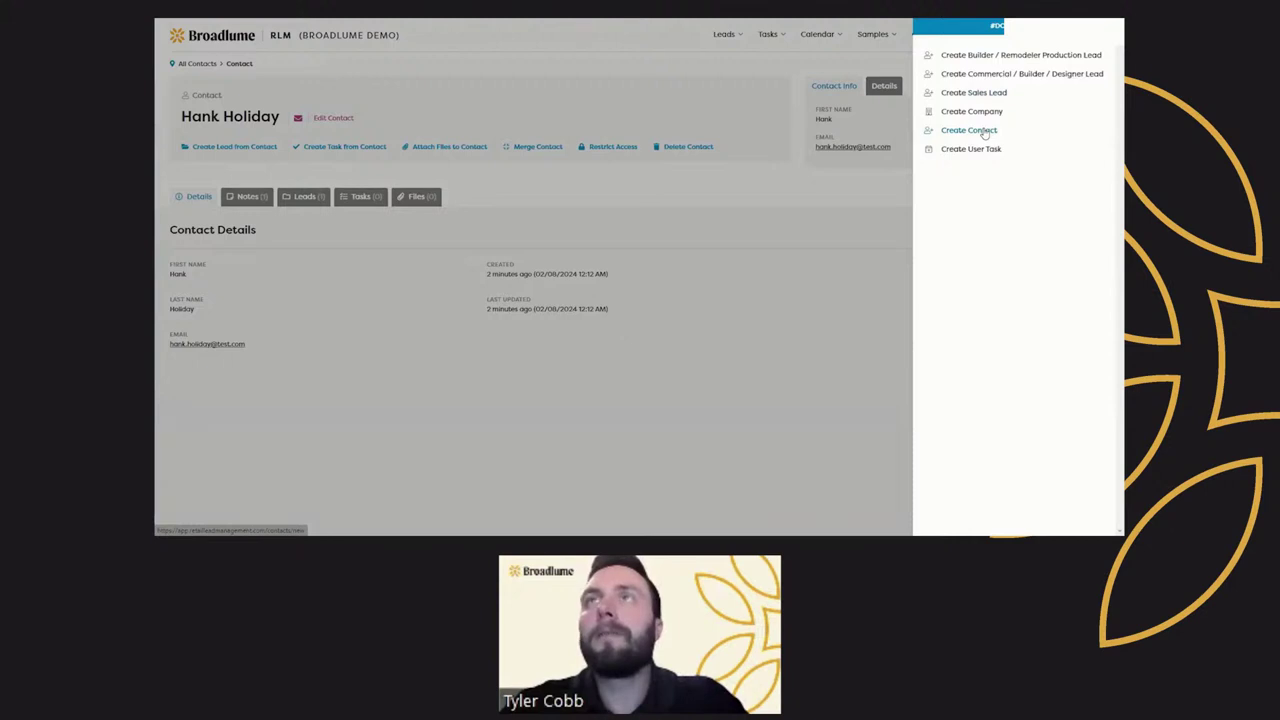
left_click(968, 130)
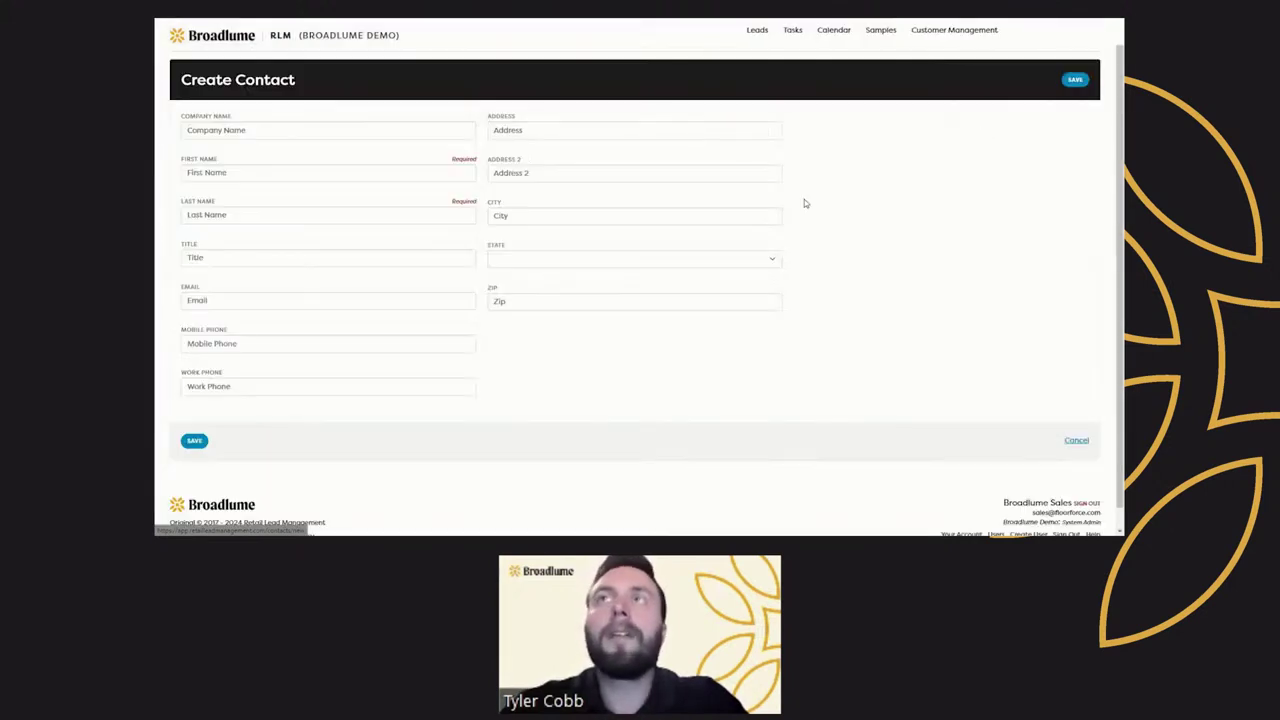
left_click(268, 173)
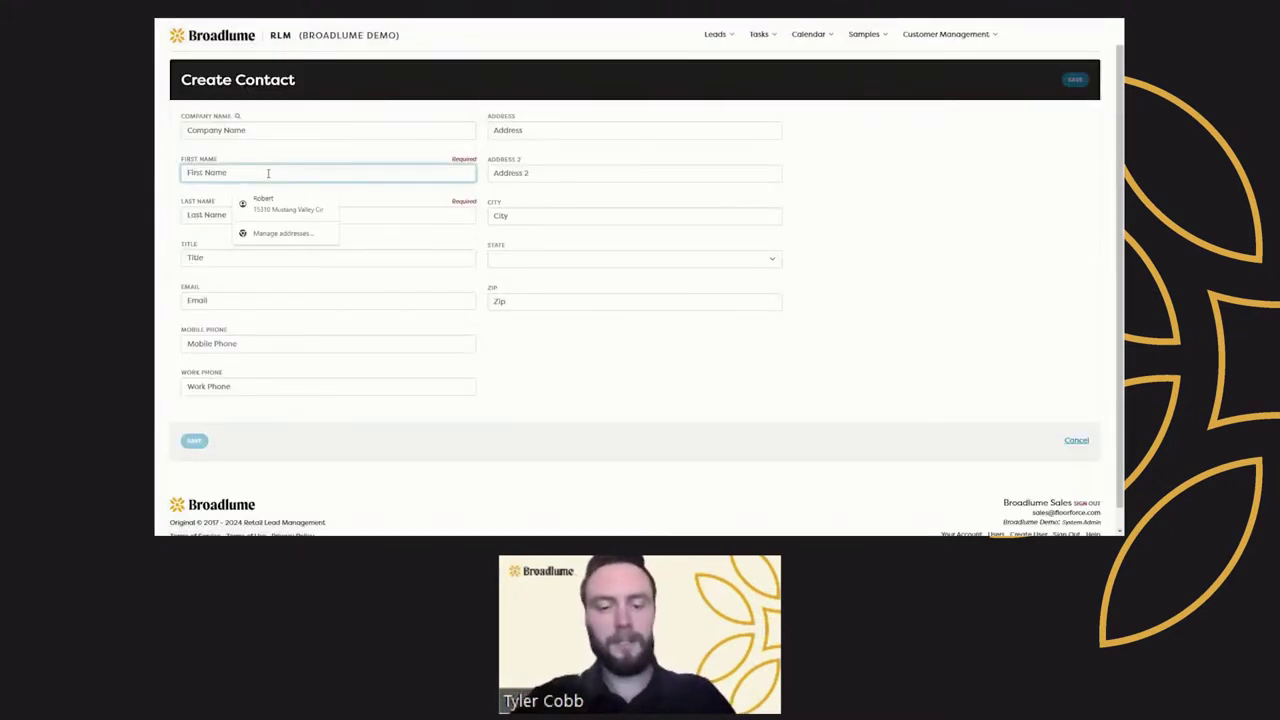
type("J")
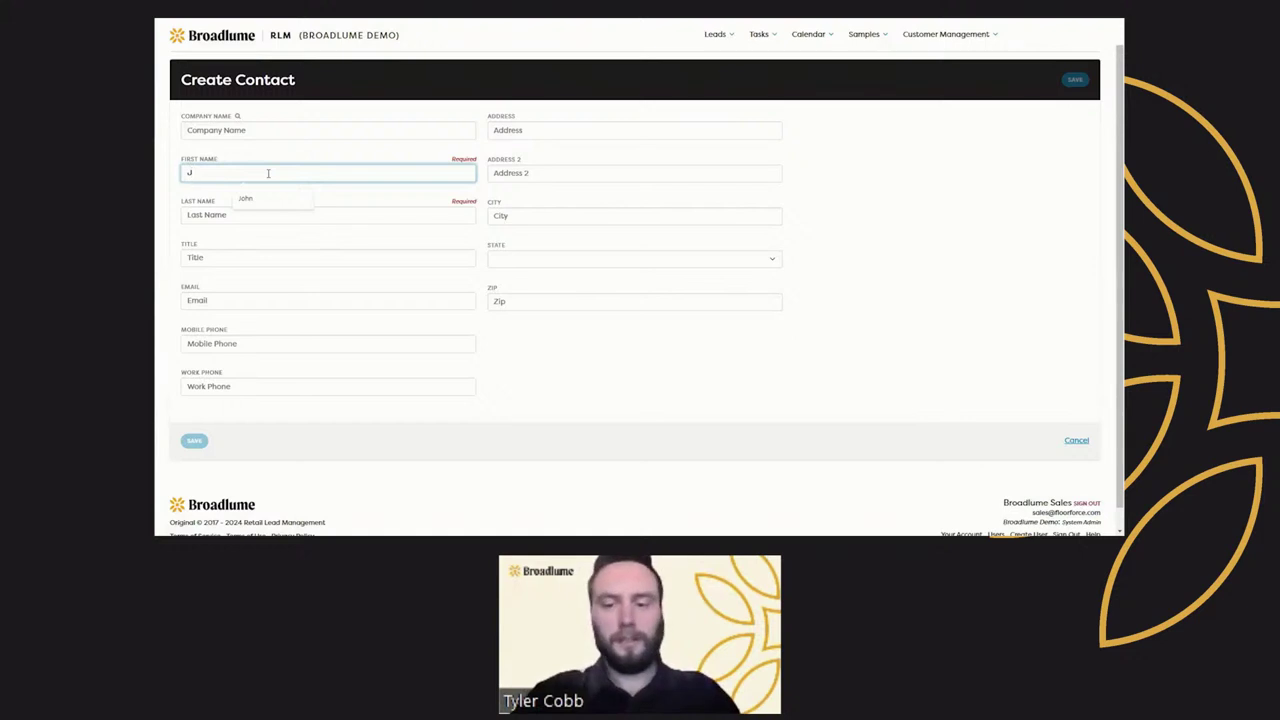
type("ohn")
key("Tab")
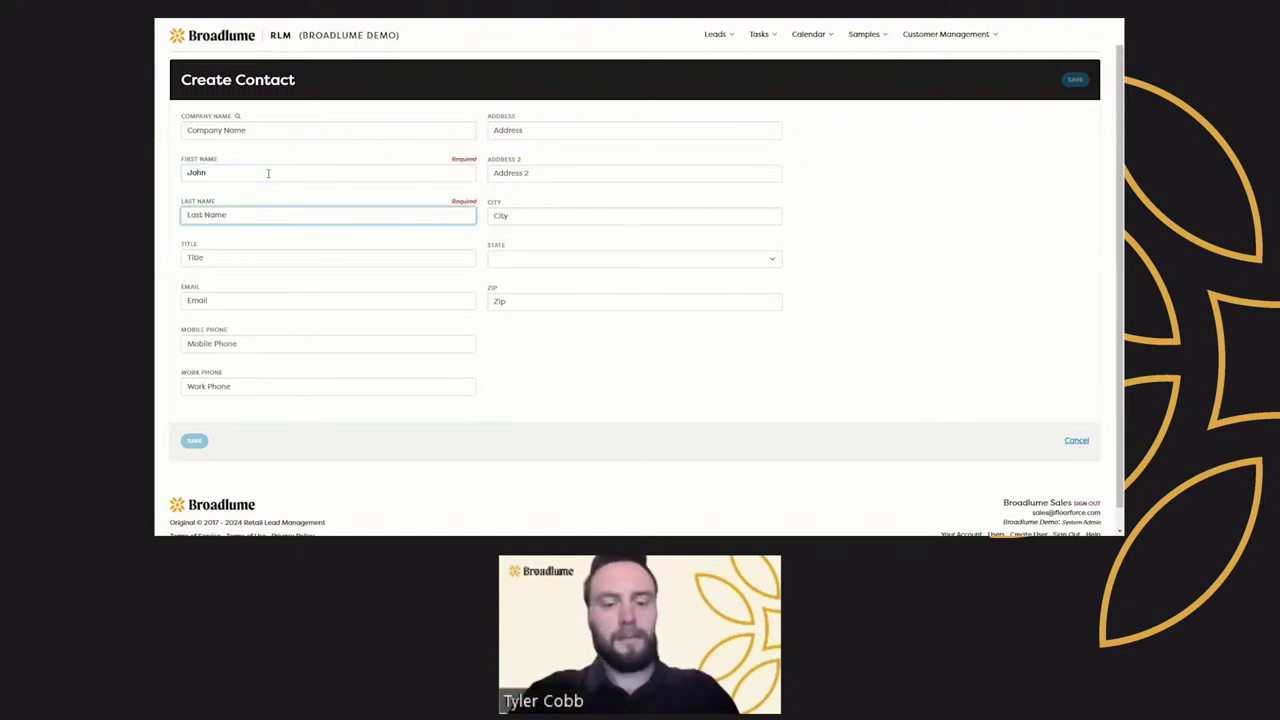
type("Doe")
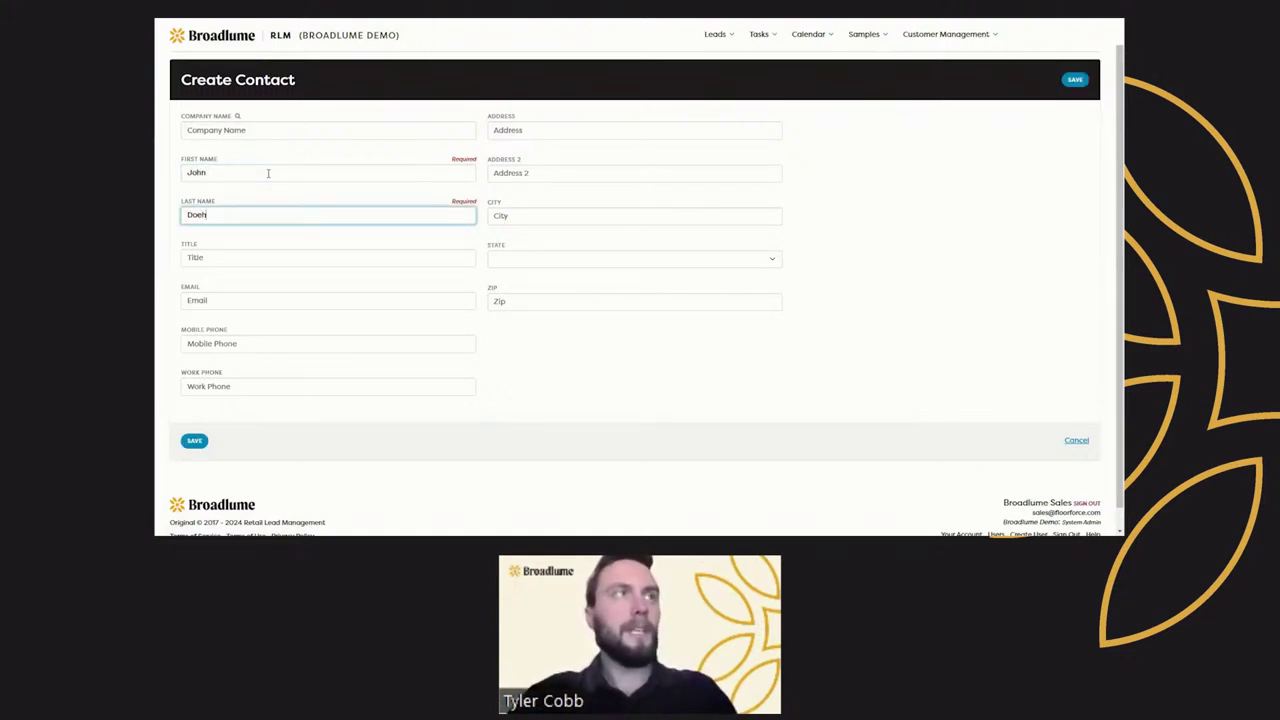
- Leave the title blank, fill in the contact's email address, and save the contact
key("Tab")
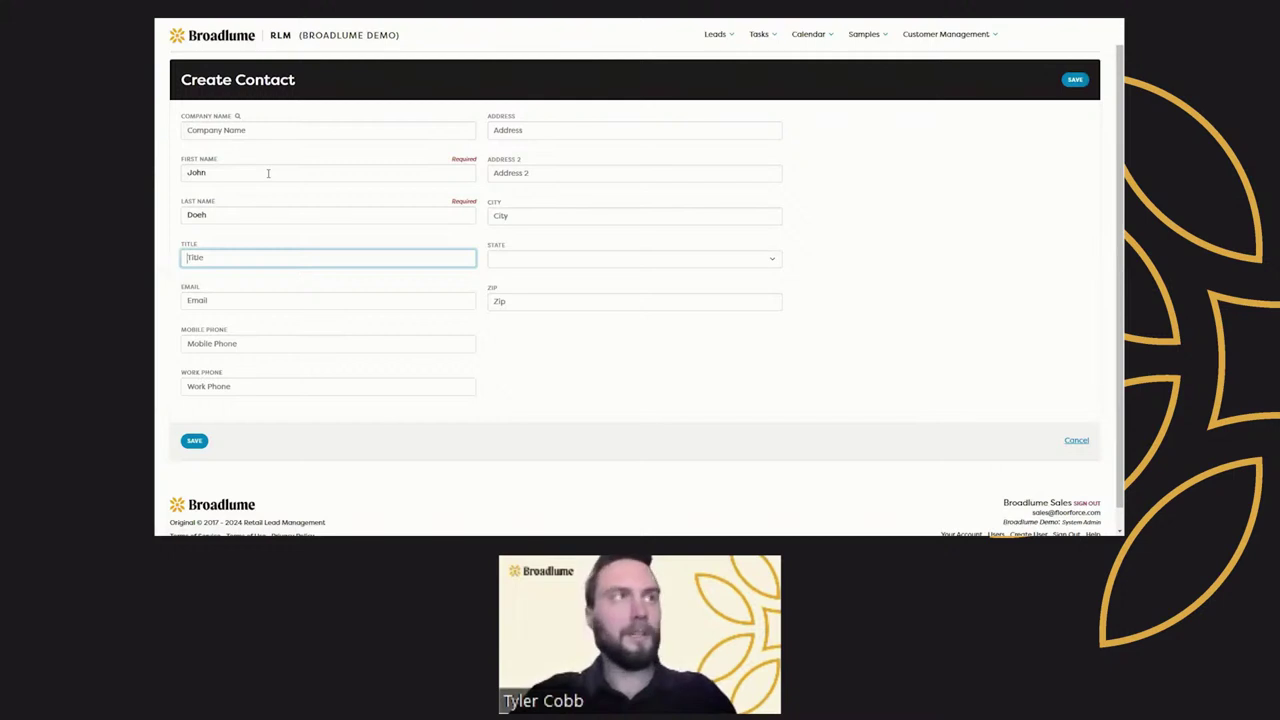
key("Tab")
type("jo")
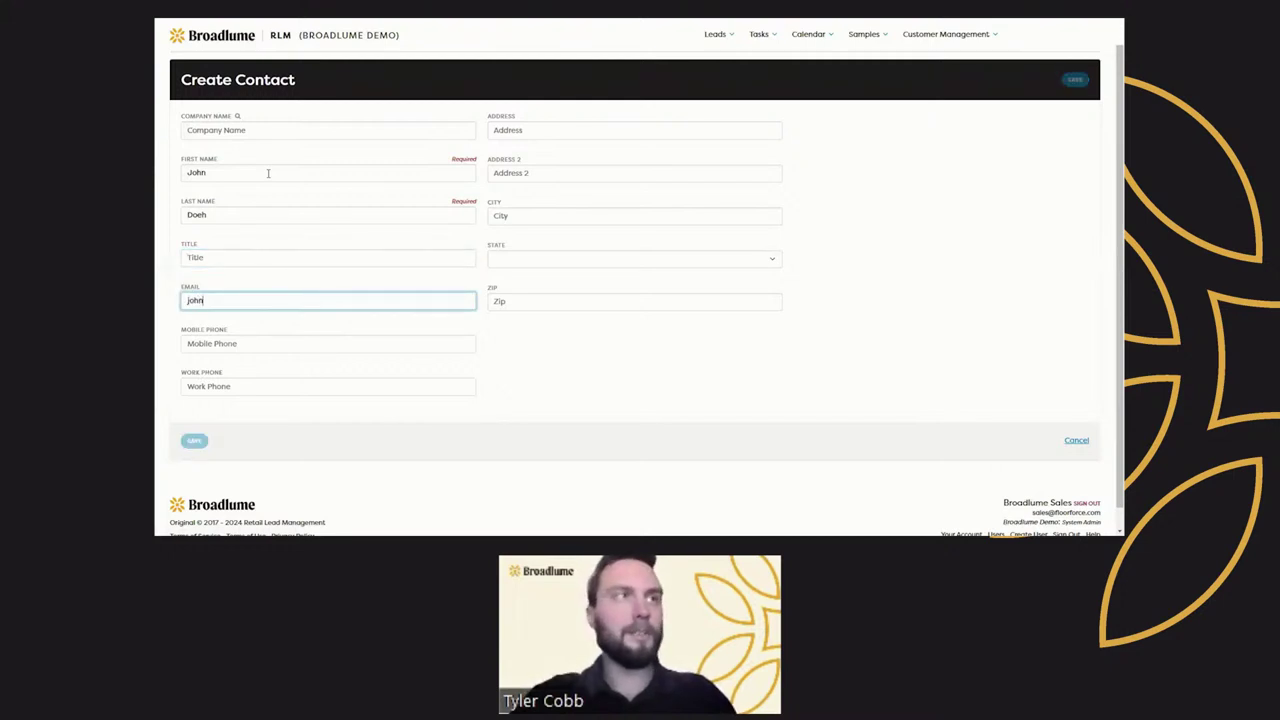
type("hn.doeh")
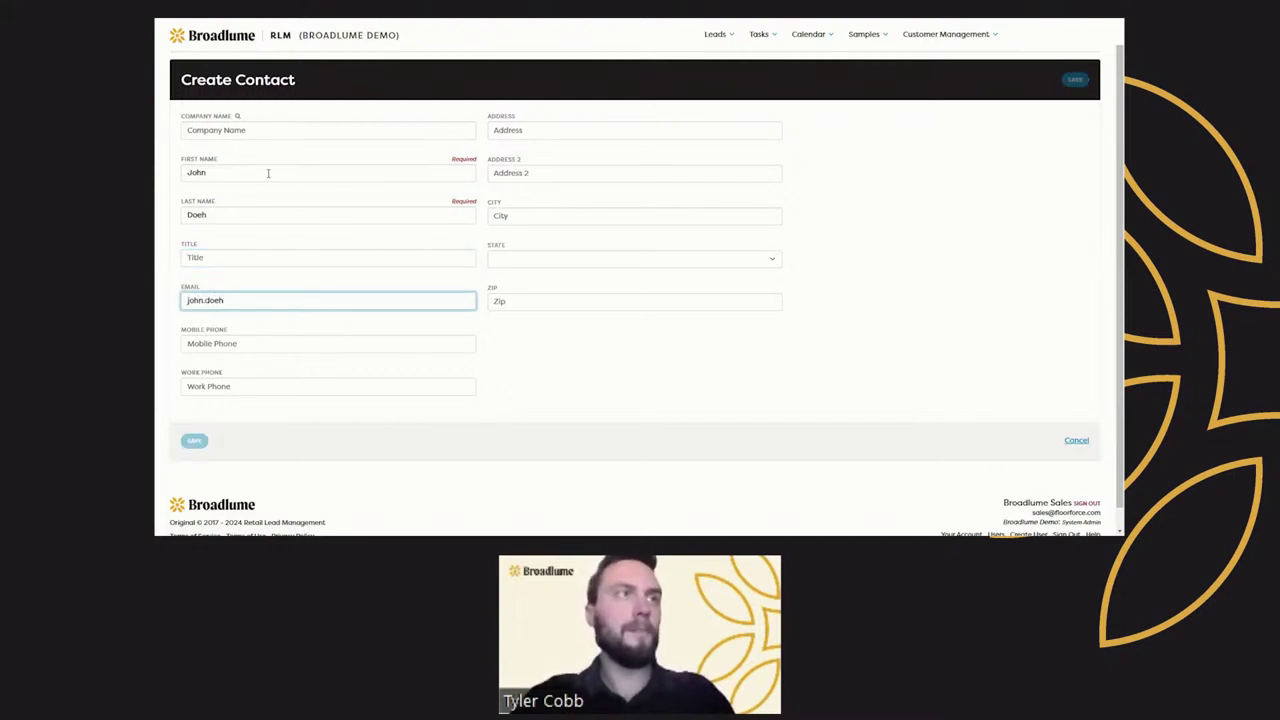
type("@test.com")
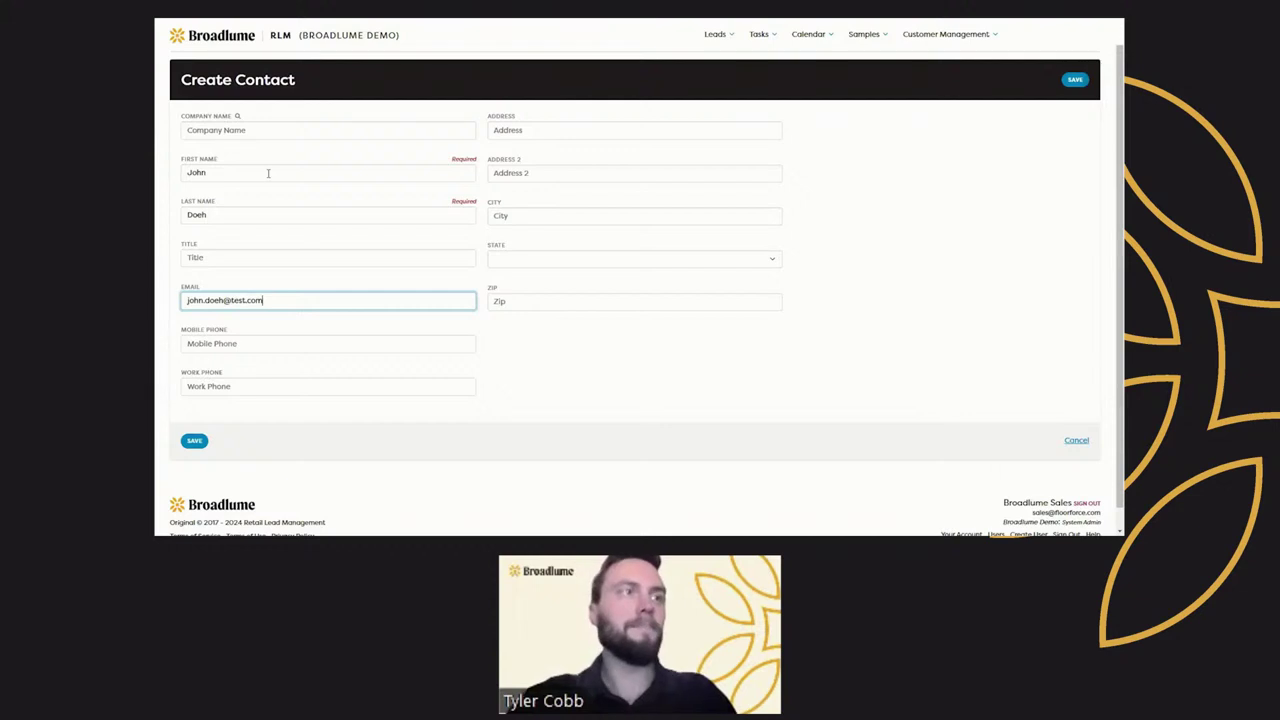
left_click(190, 440)
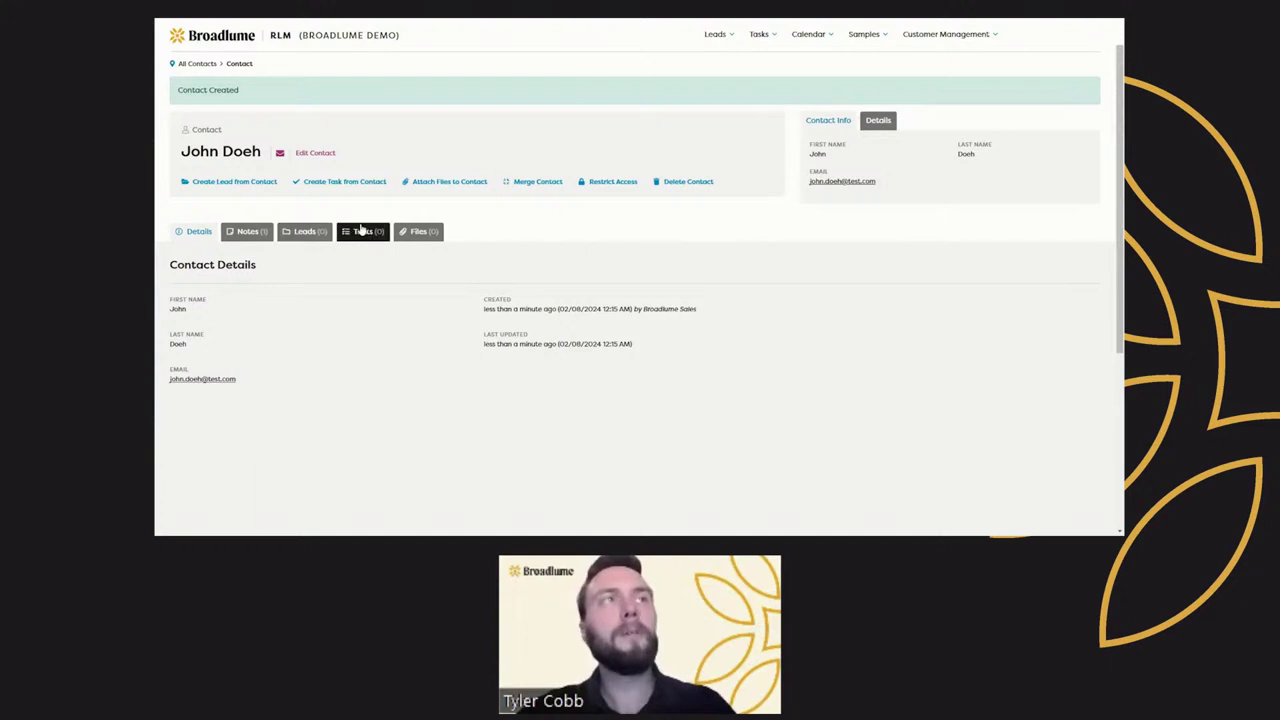
- View the lead types available for creating a lead from the new contact
left_click(253, 184)
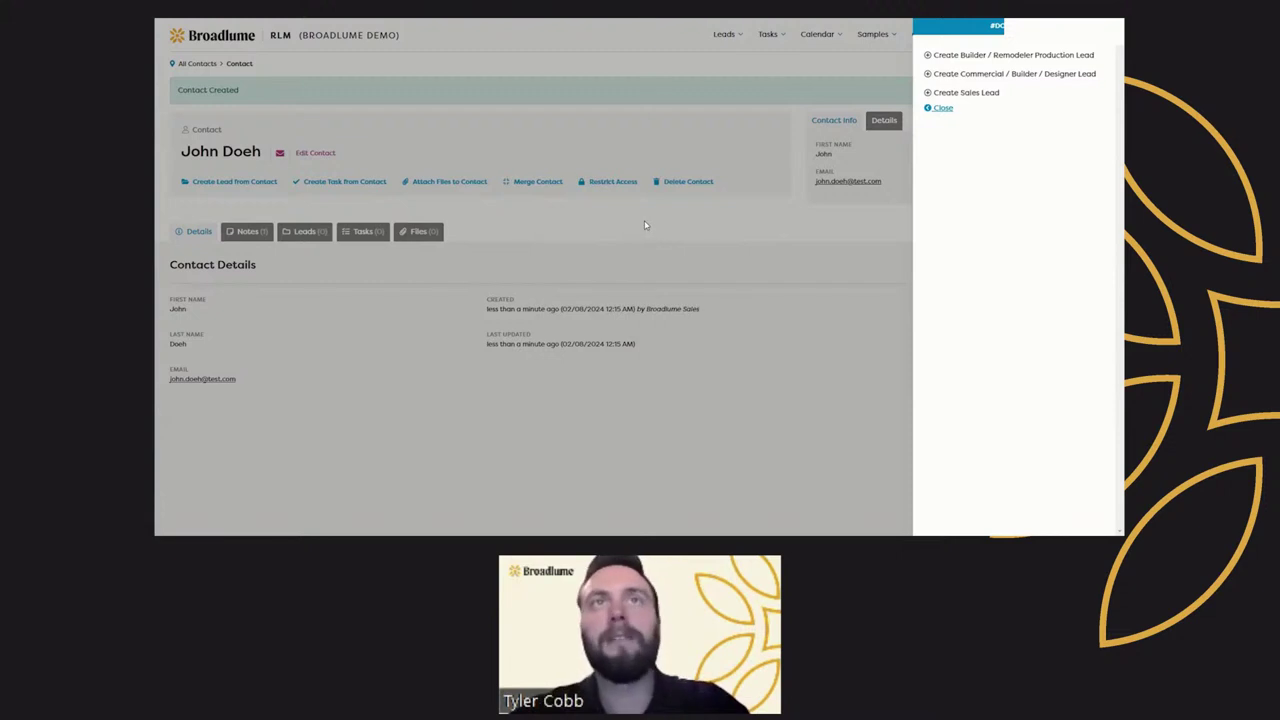
left_click(757, 241)
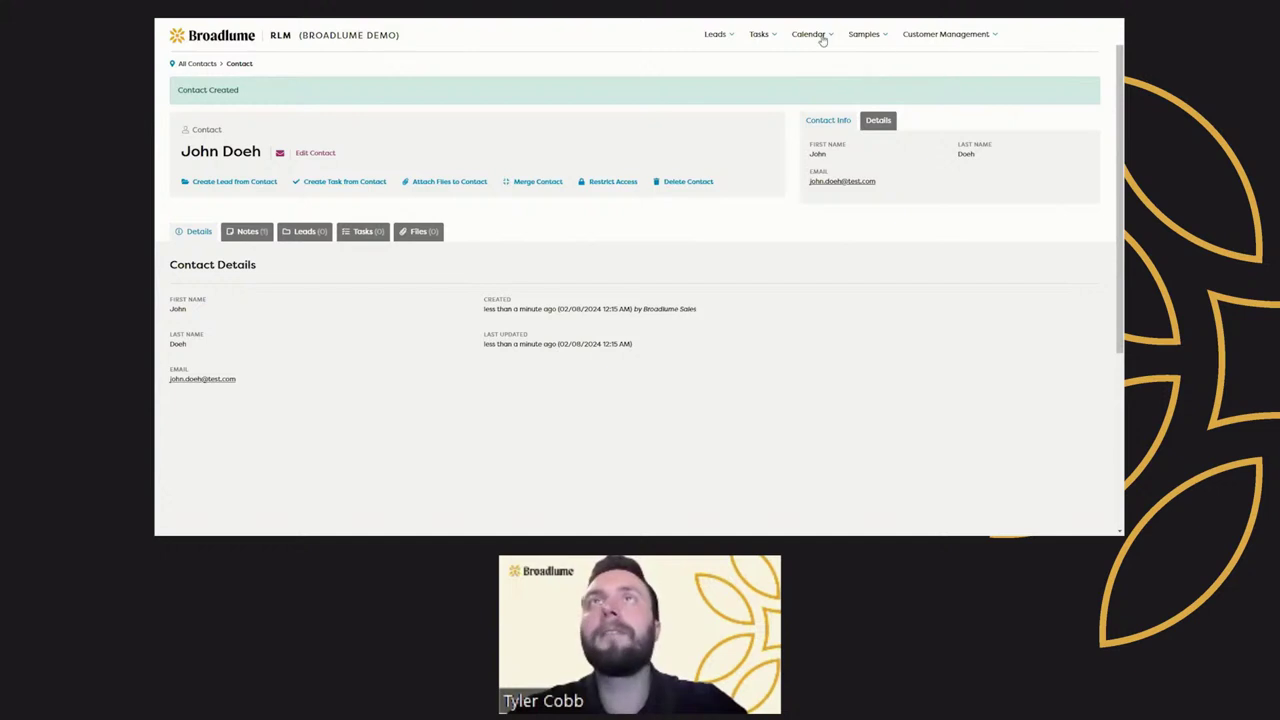
- Open the list of all companies and open the first ABC Builder record, the one with a phone number
left_click(990, 36)
left_click(927, 60)
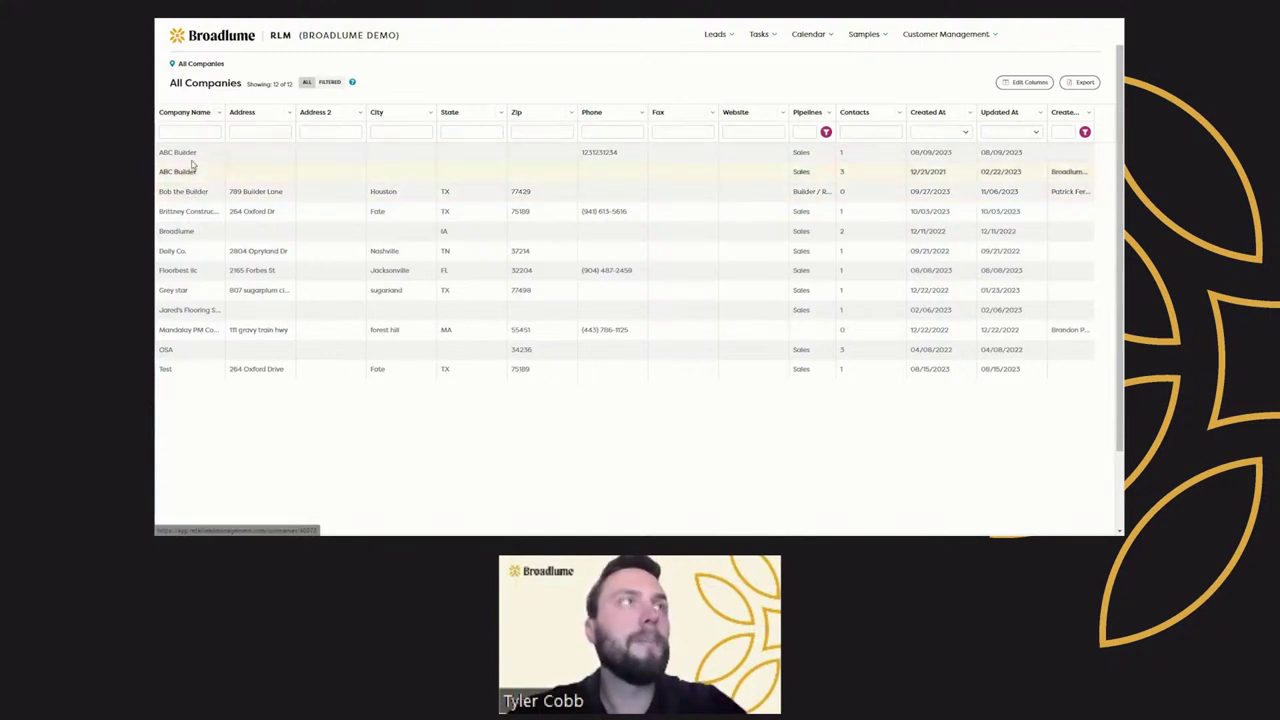
left_click(190, 165)
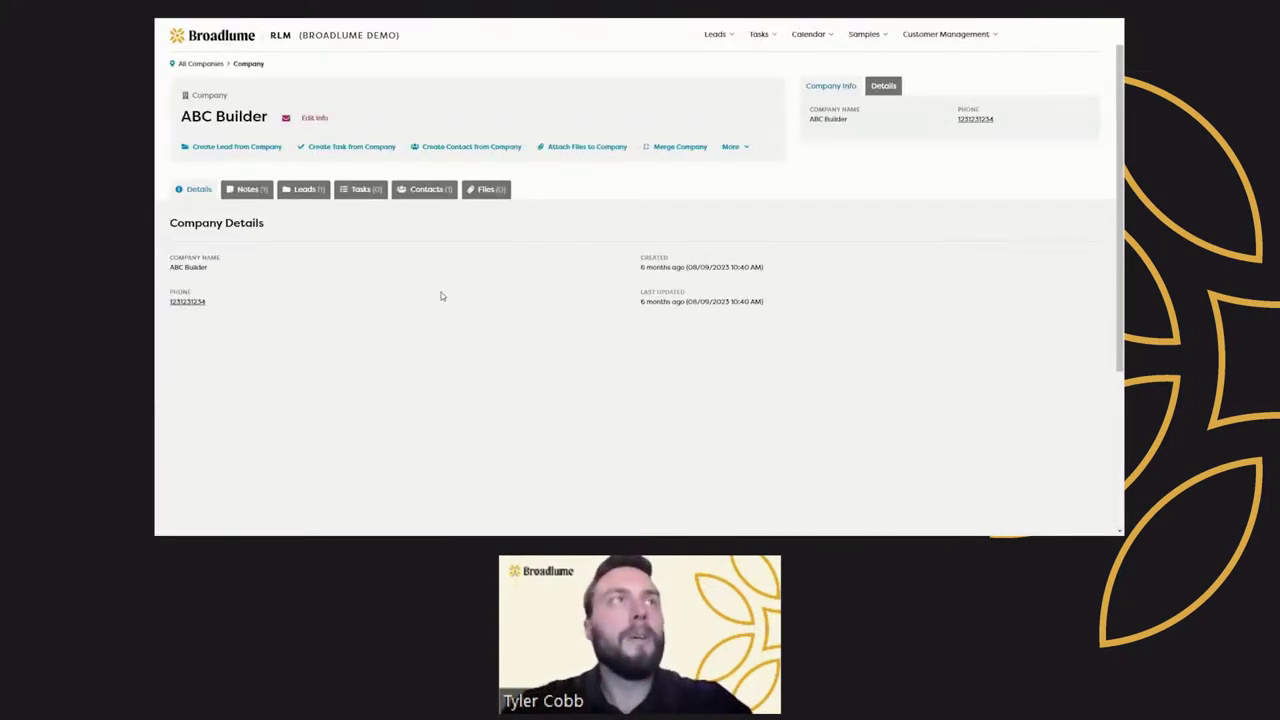
- Start a new contact from the ABC Builder company and enter the contact's first and last name
left_click(467, 150)
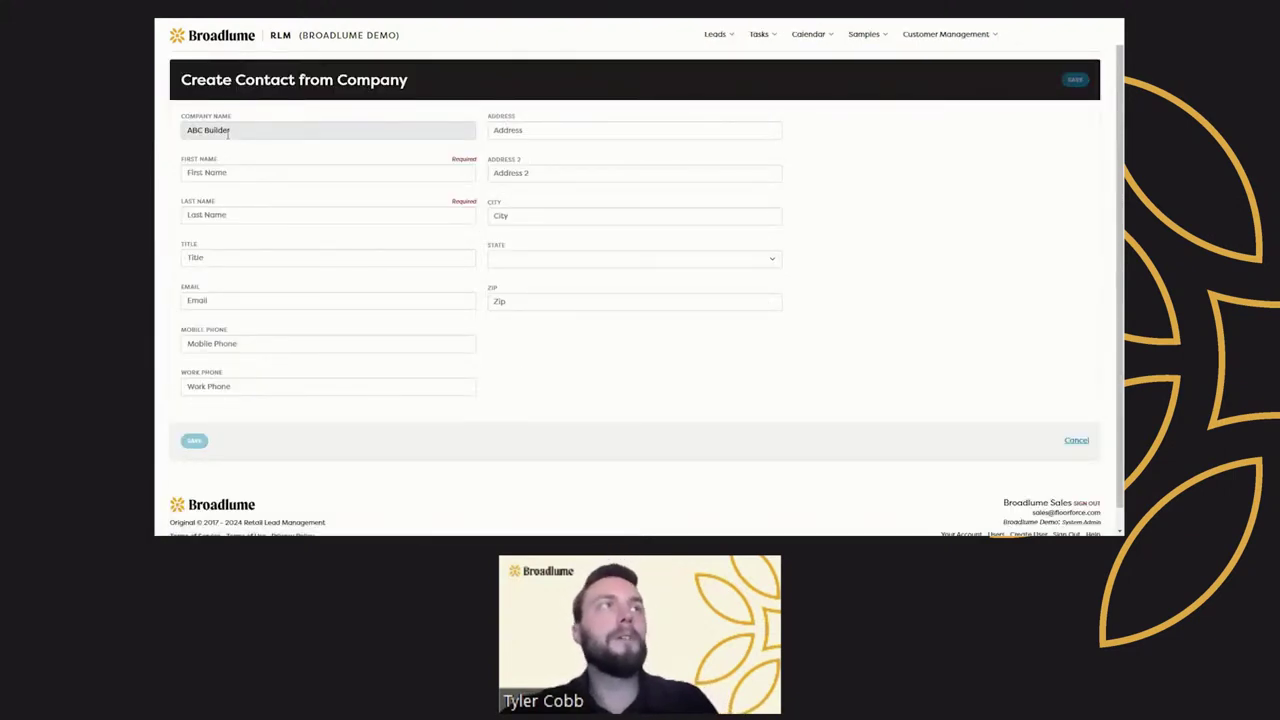
left_click(230, 172)
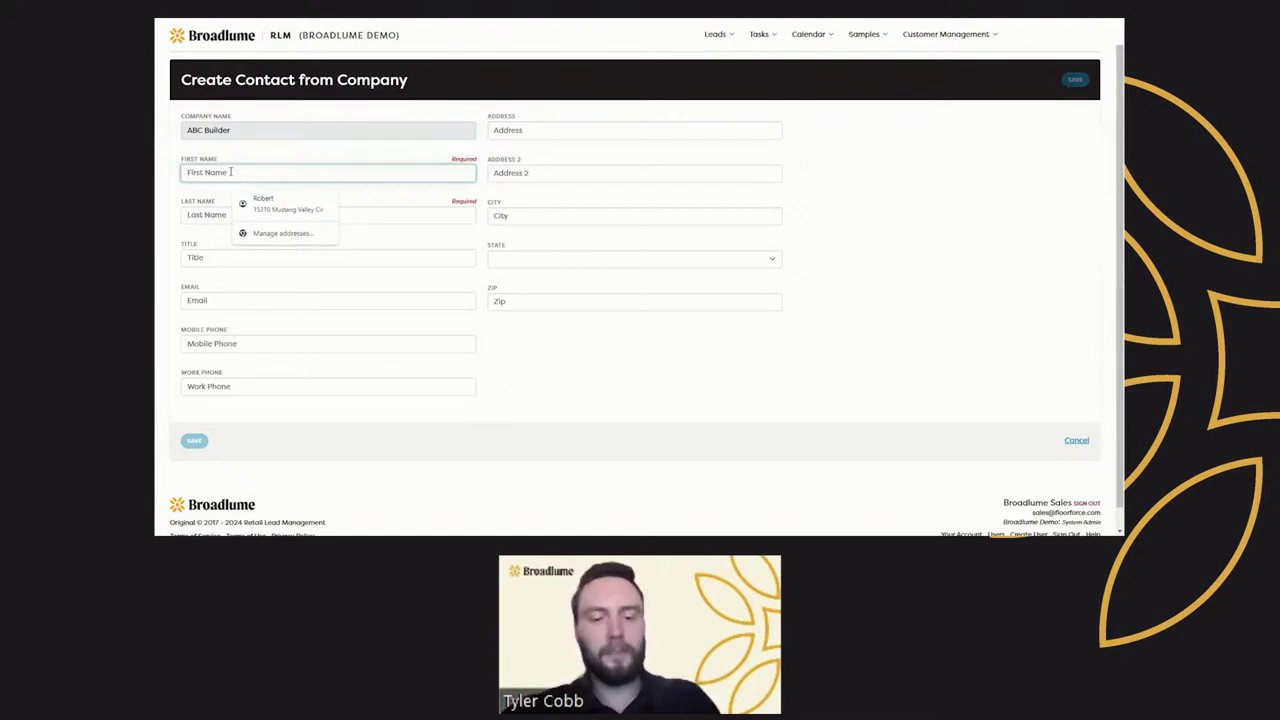
type("Karen")
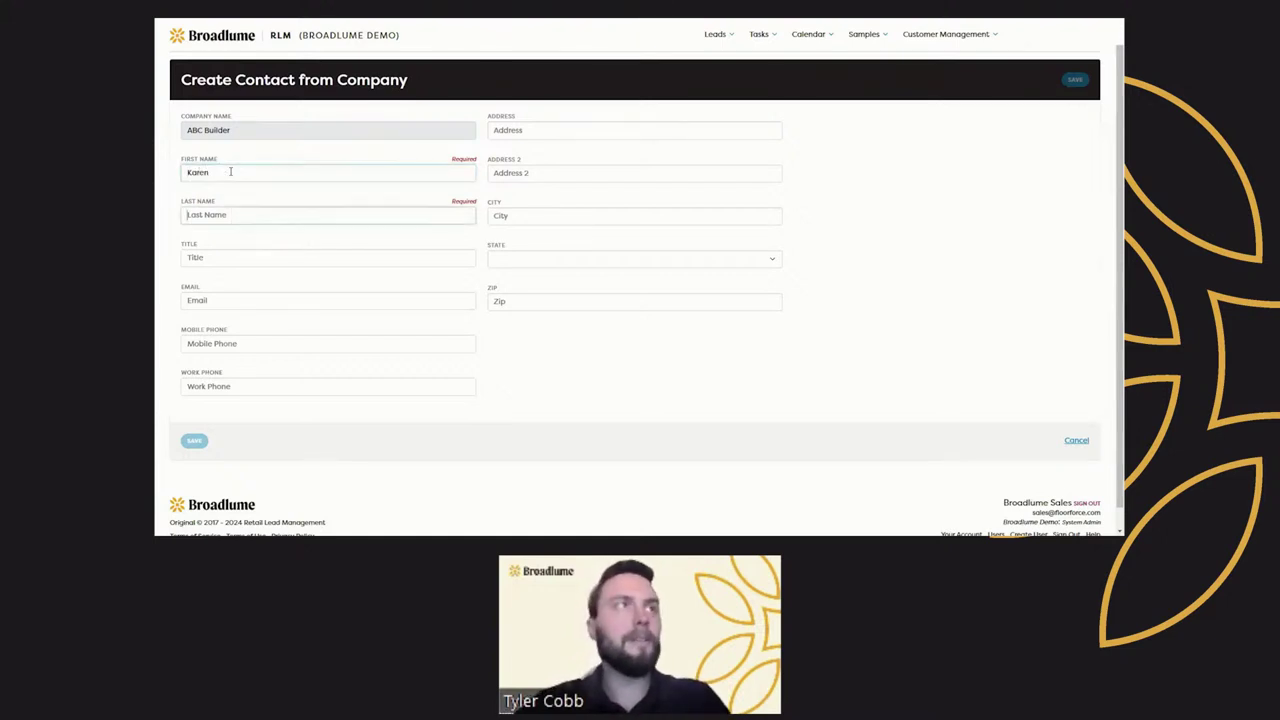
key("Tab")
type("Designer")
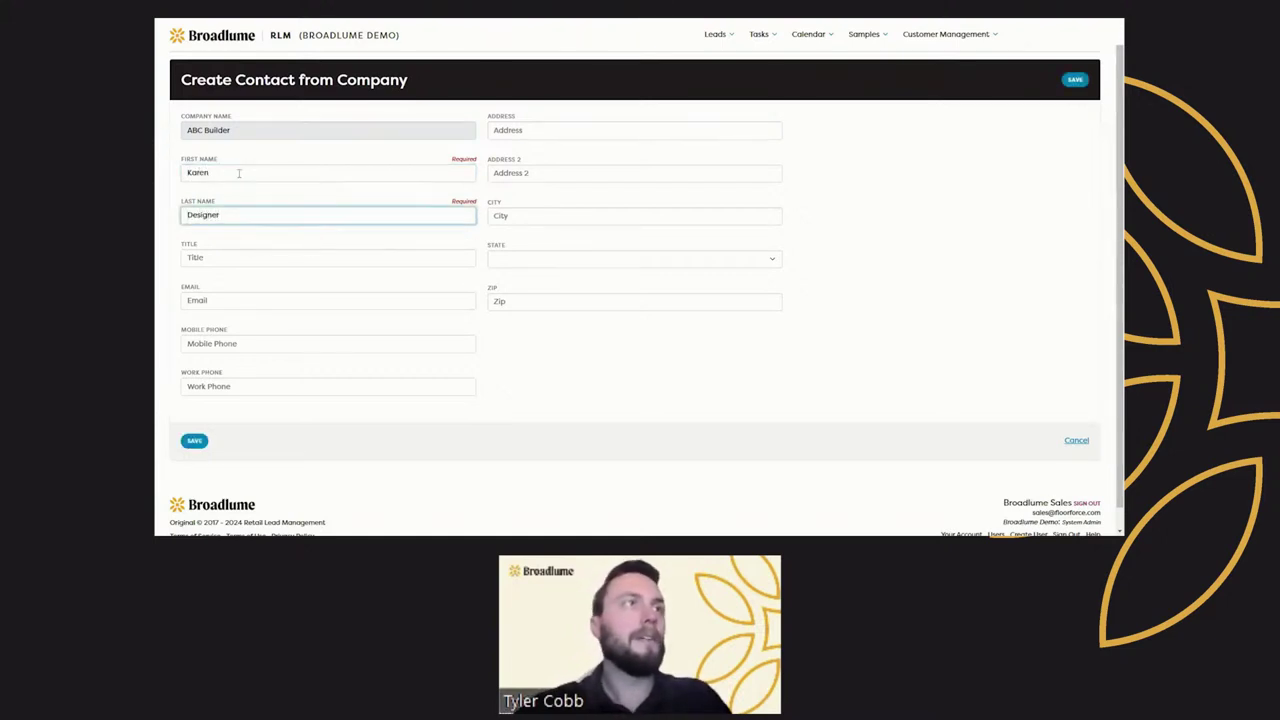
- Set the contact's title to Designer, fill in the contact's email address, and save the contact
left_click(216, 252)
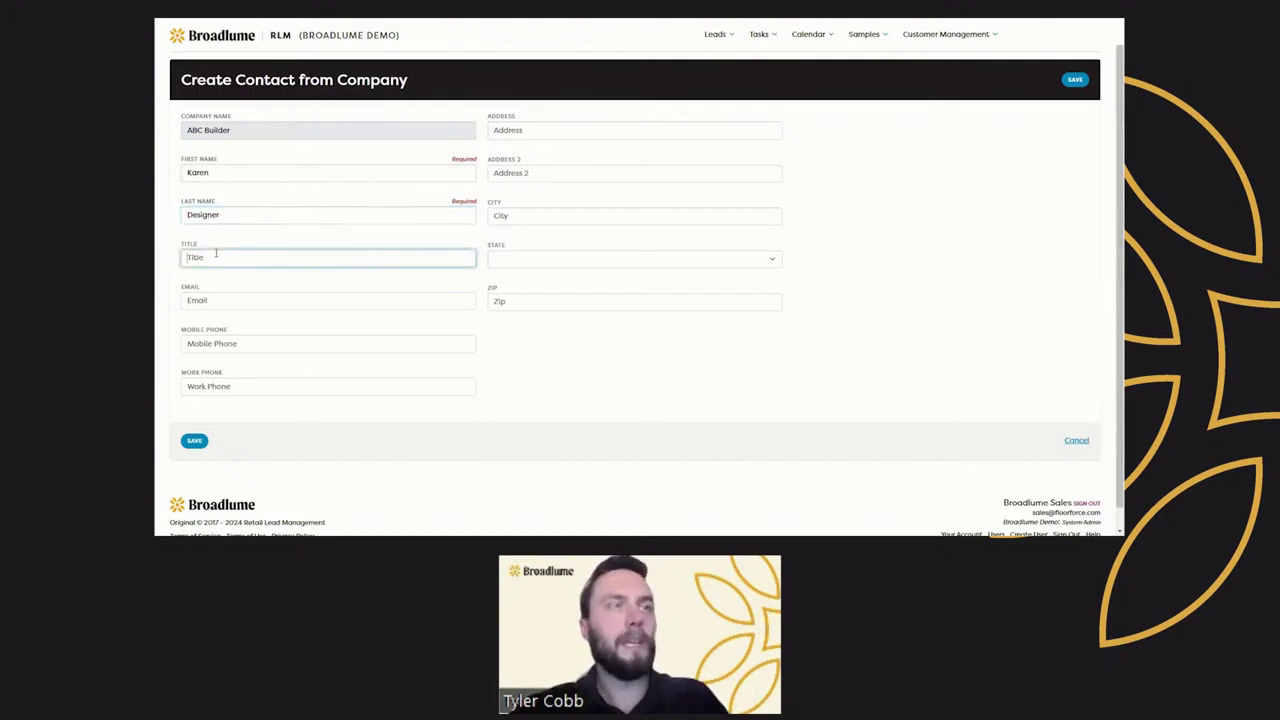
type("Designer")
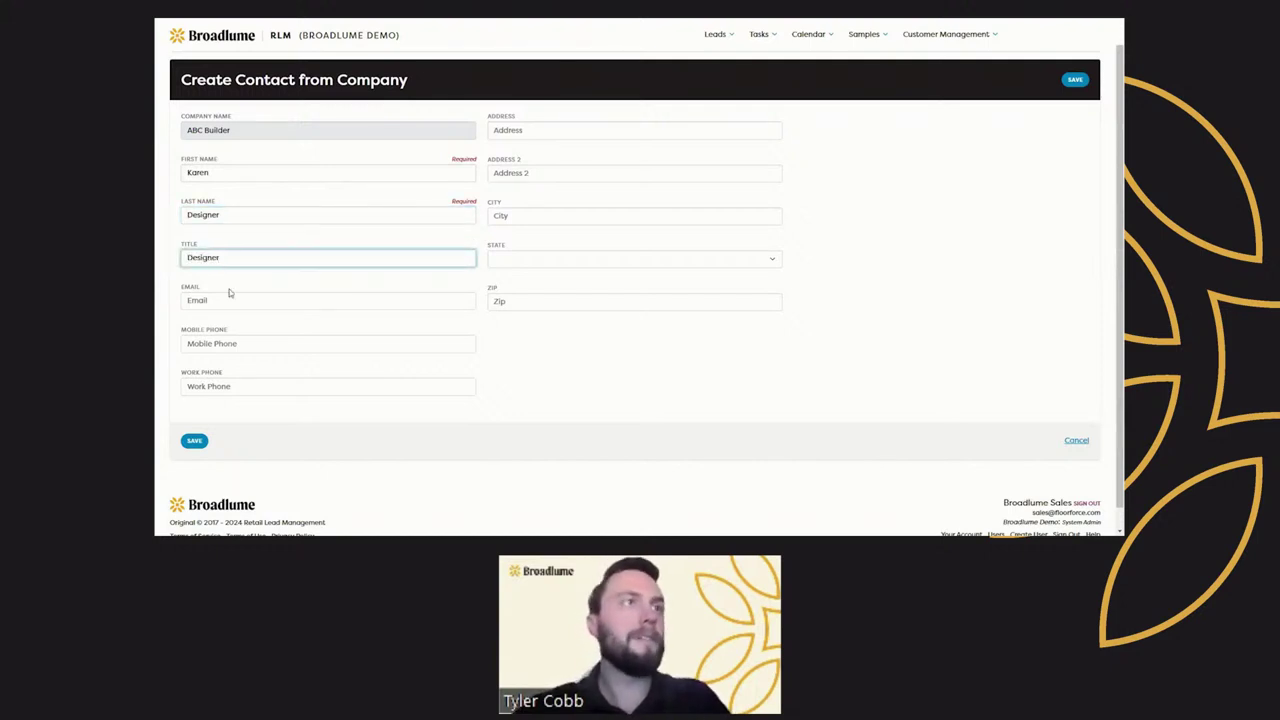
left_click(226, 302)
type("karen")
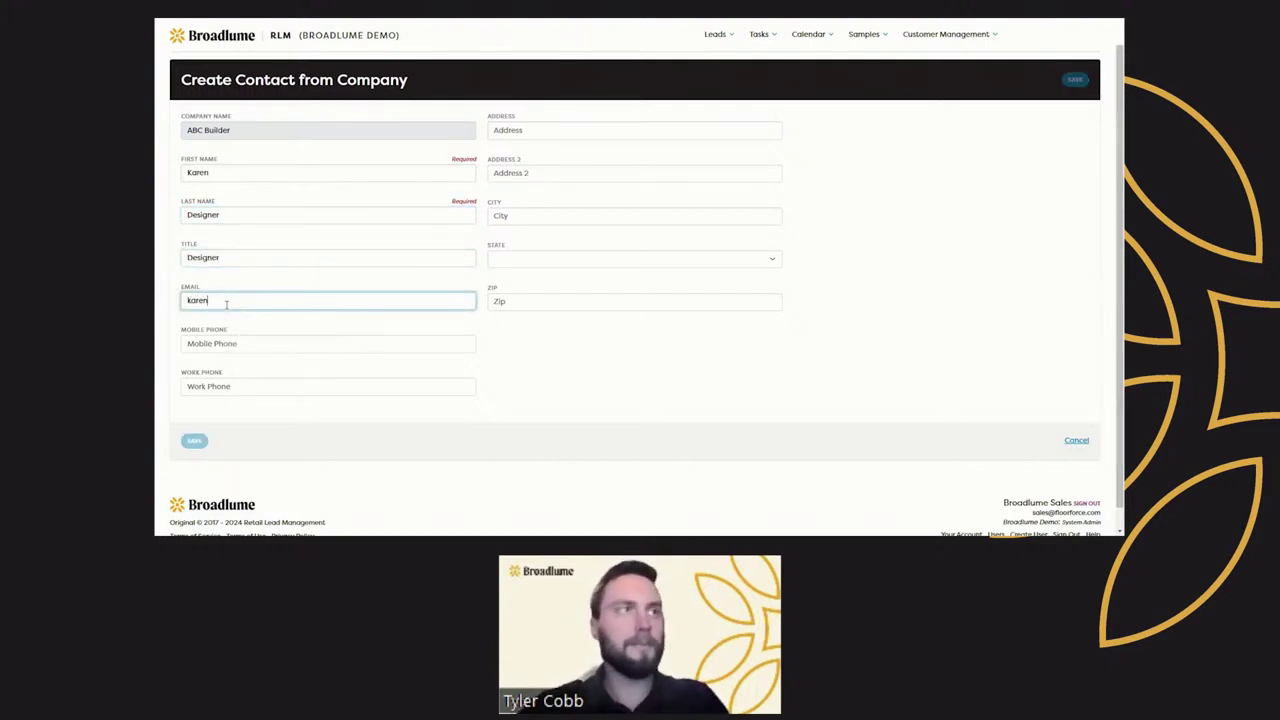
type(".desi")
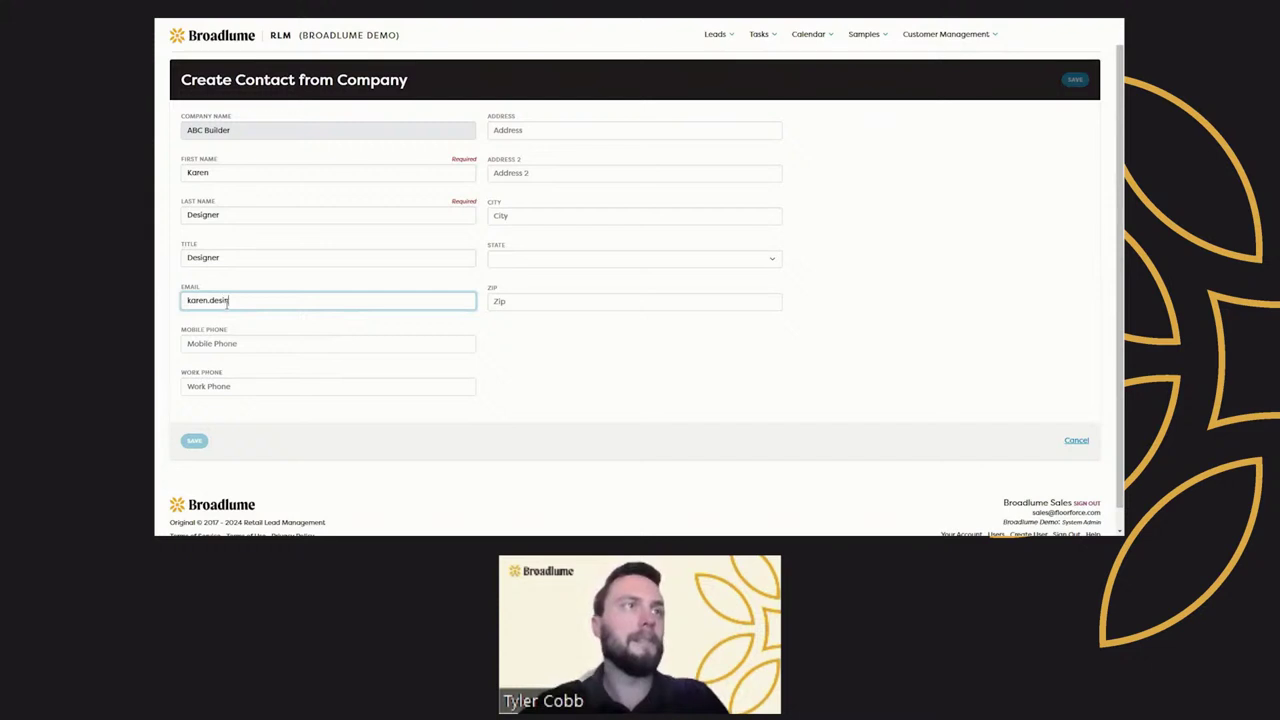
type("gner@test.com")
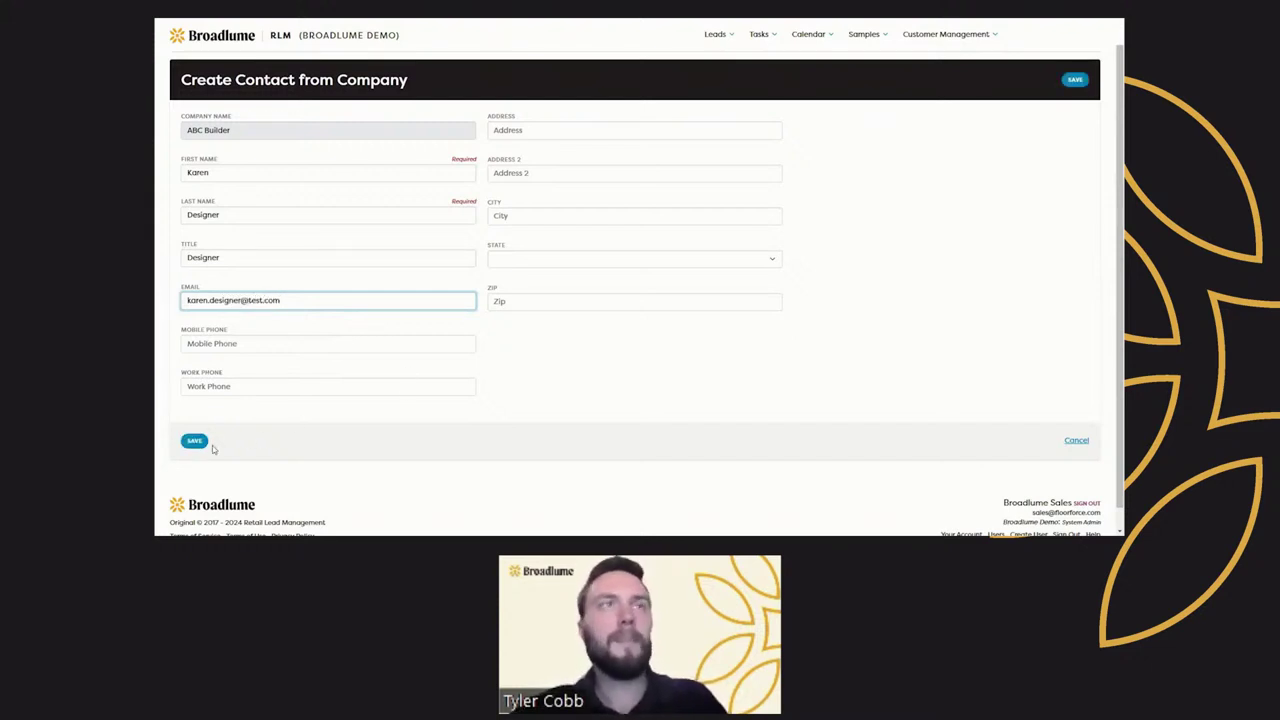
left_click(195, 441)
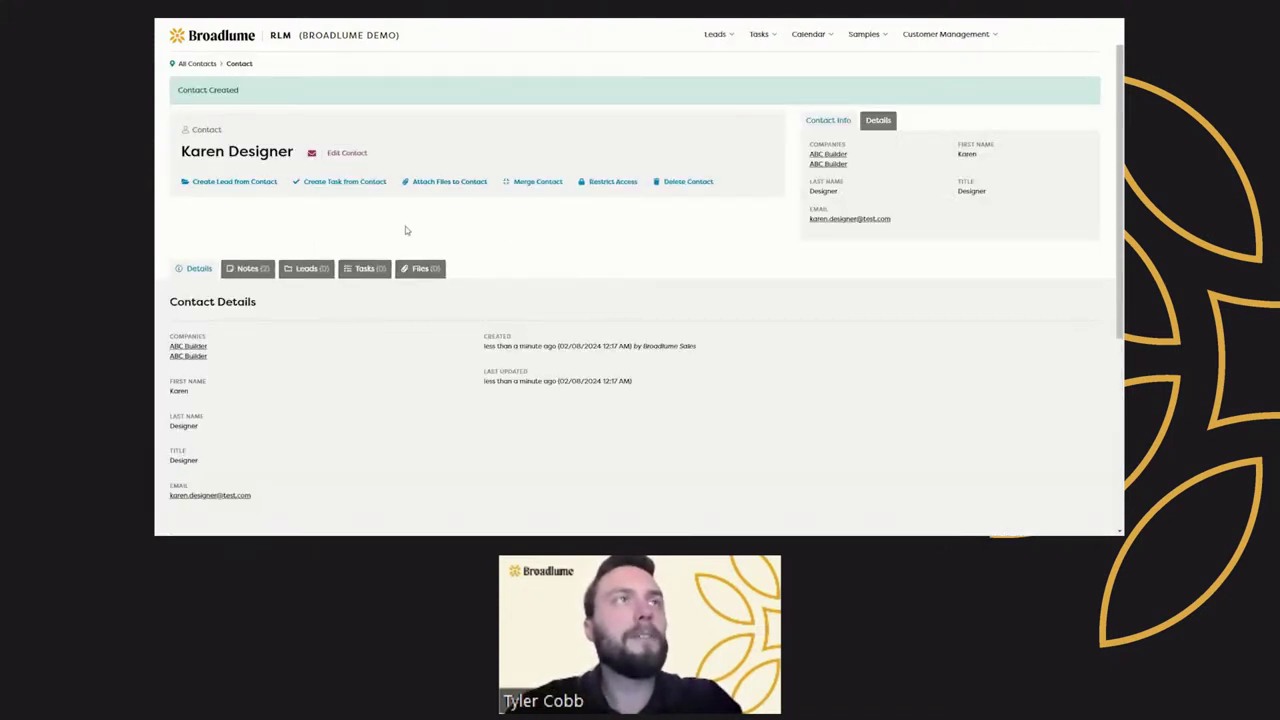
- Return from the new contact to its first linked ABC Builder company and choose the other ABC Builder as the merge target
left_click(196, 350)
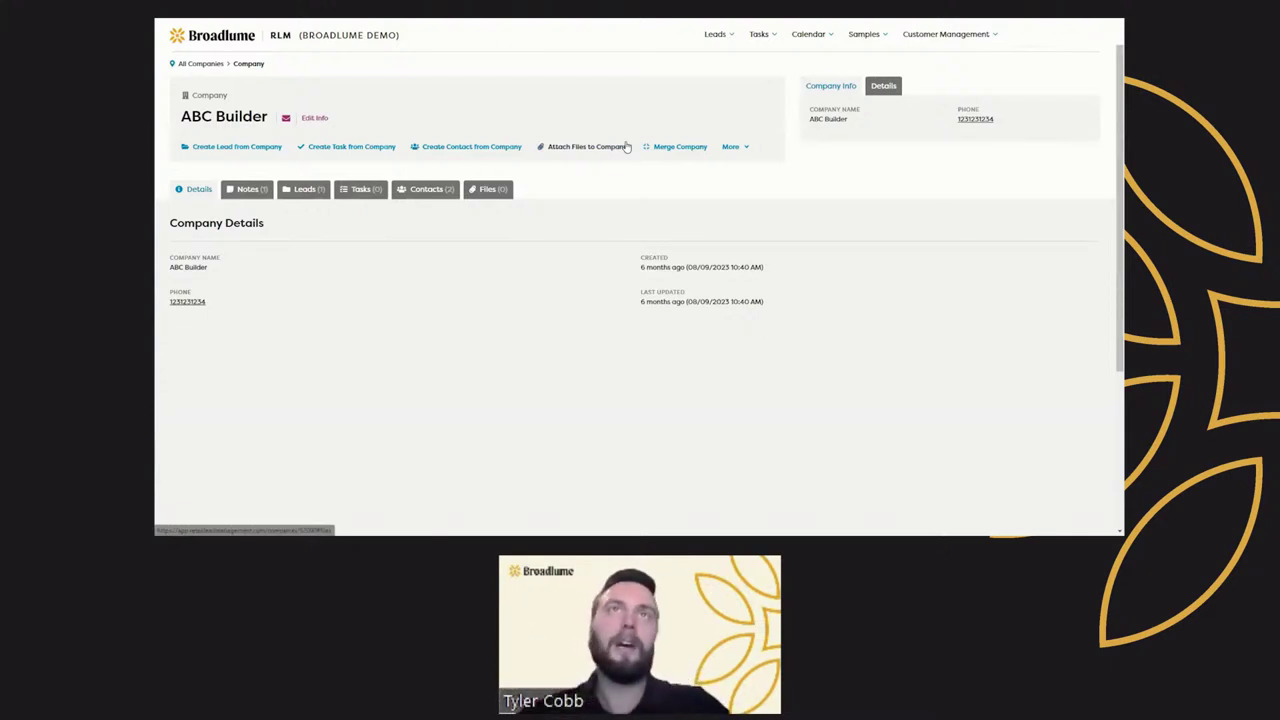
left_click(674, 150)
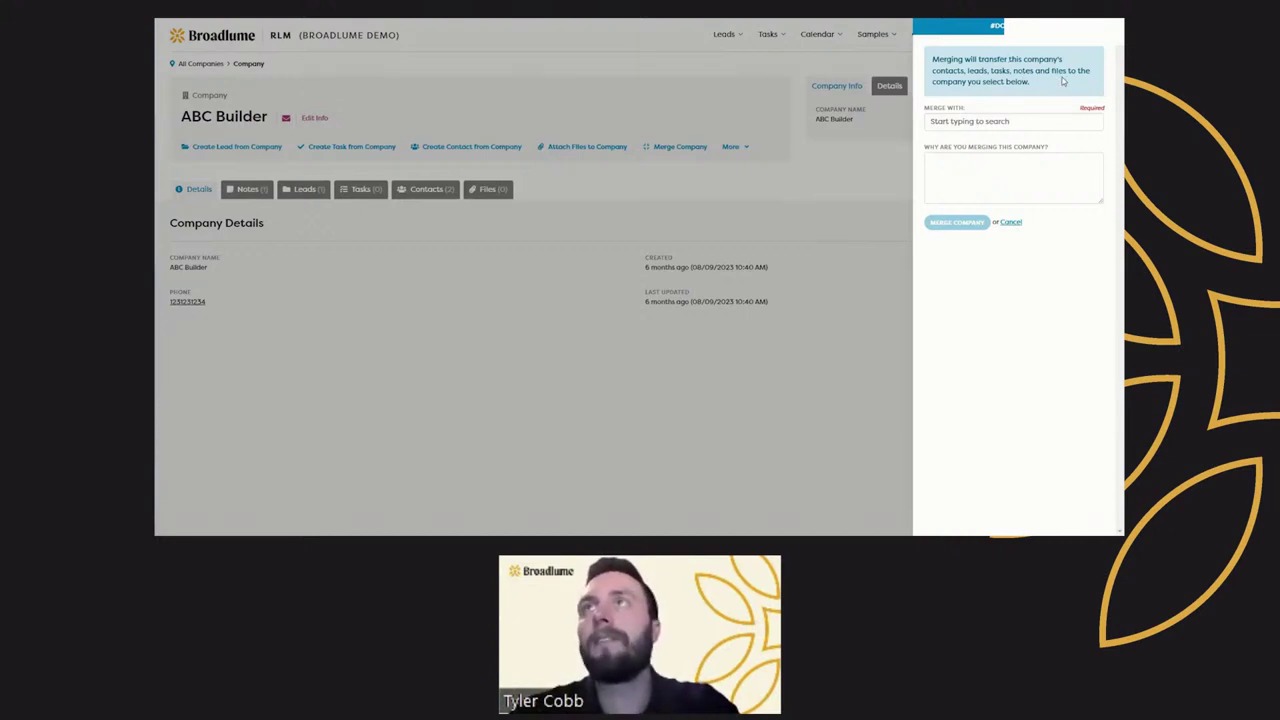
left_click(971, 121)
type("abc")
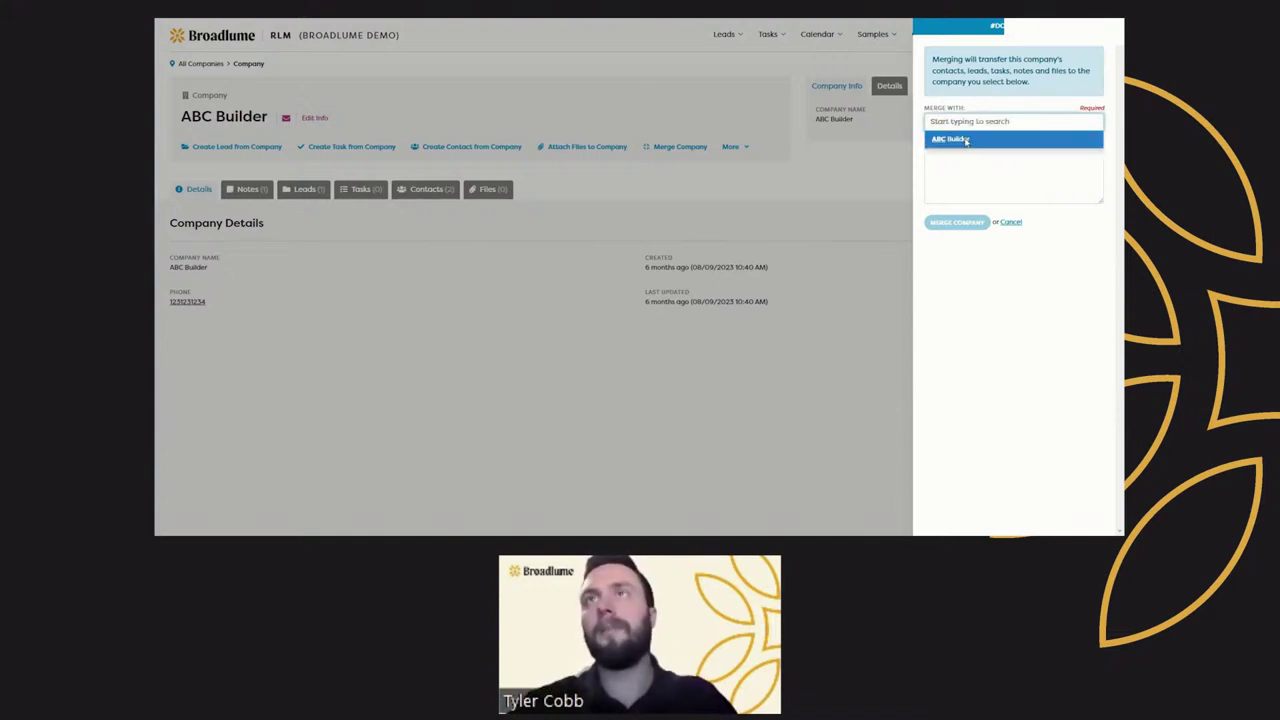
left_click(960, 137)
- Give "Because it was a duplicate" as the merge reason and merge the company
left_click(980, 187)
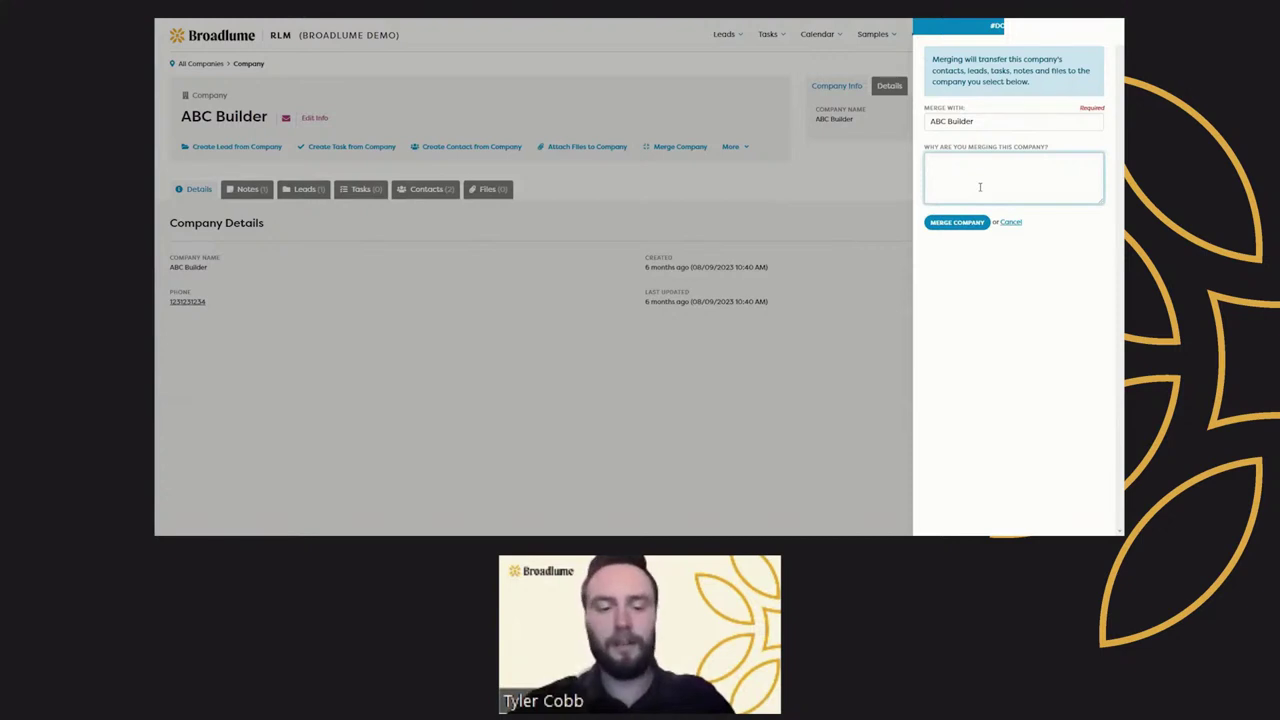
type("Because i")
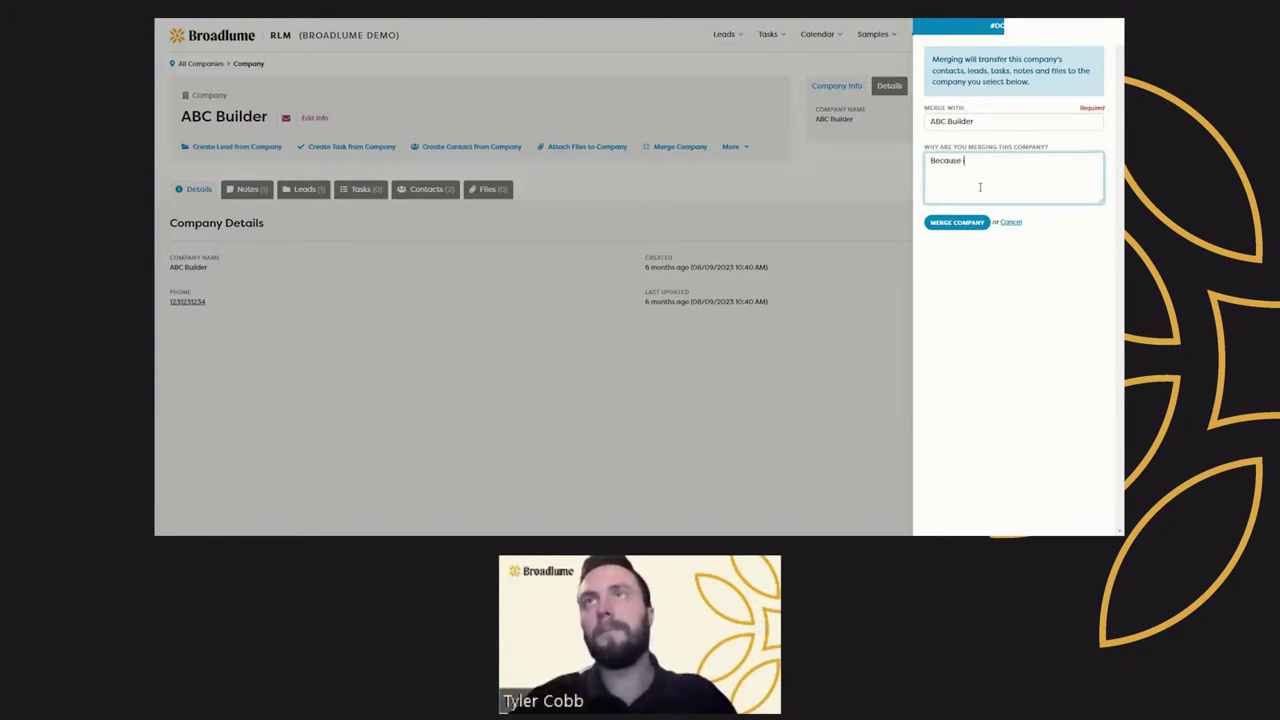
type("t was a duplicte")
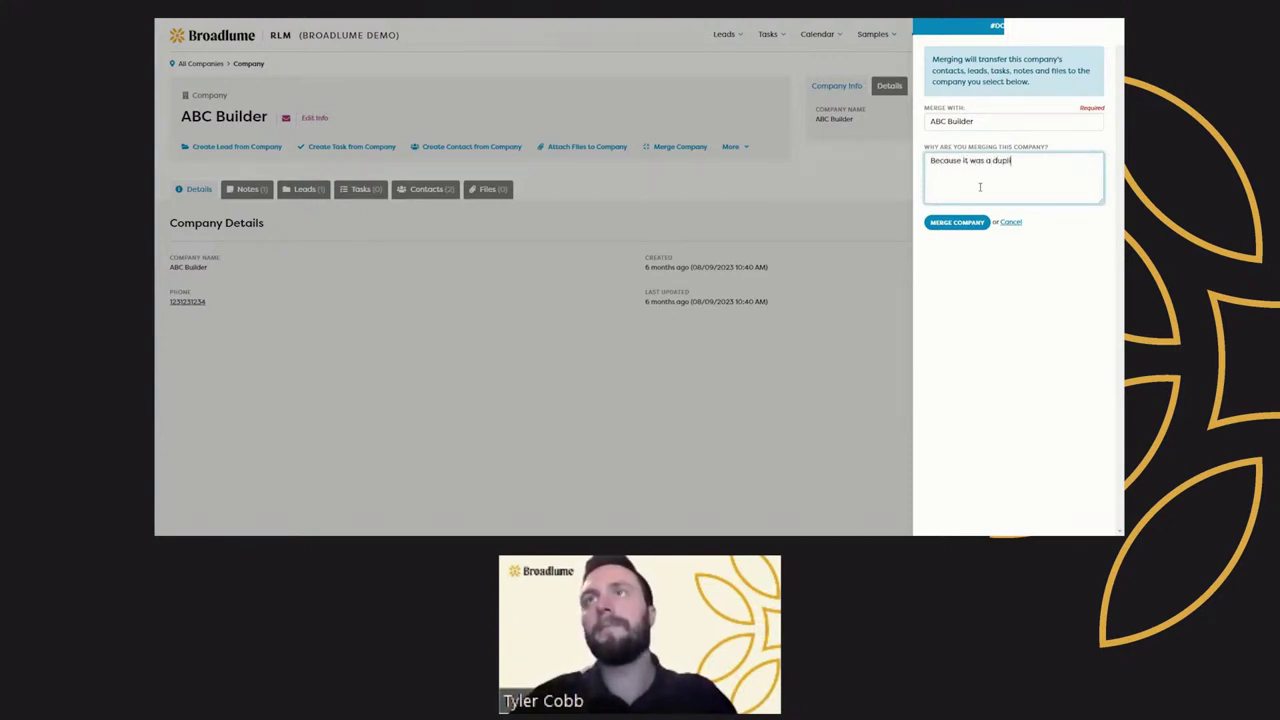
key("BackSpace")
key("BackSpace")
type("ate")
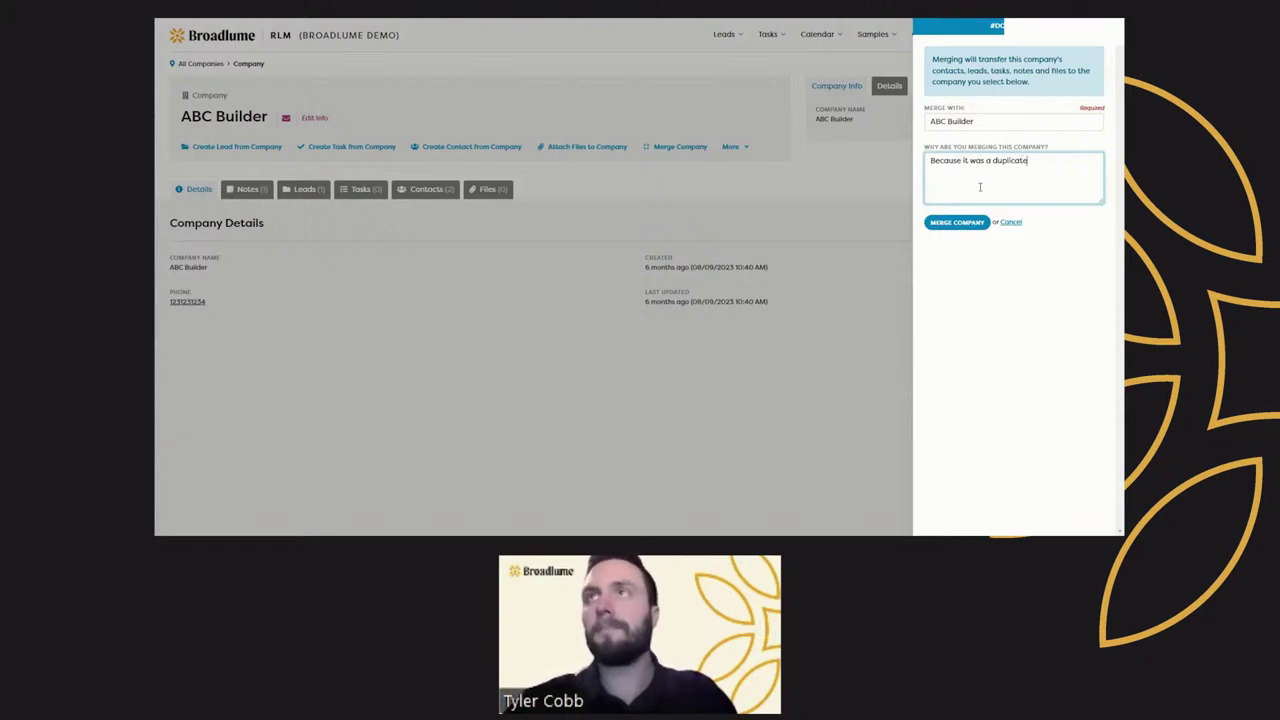
left_click(957, 222)
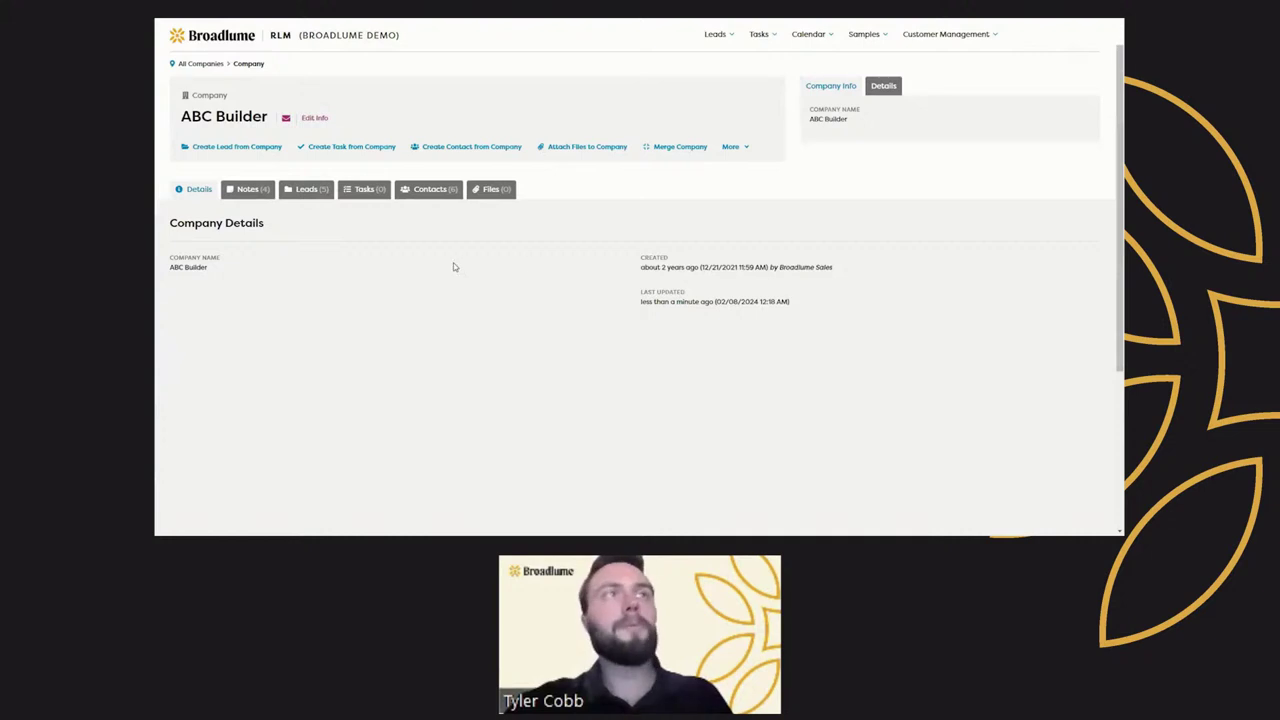
- Review the notes, leads and contacts of the merged ABC Builder company
left_click(253, 191)
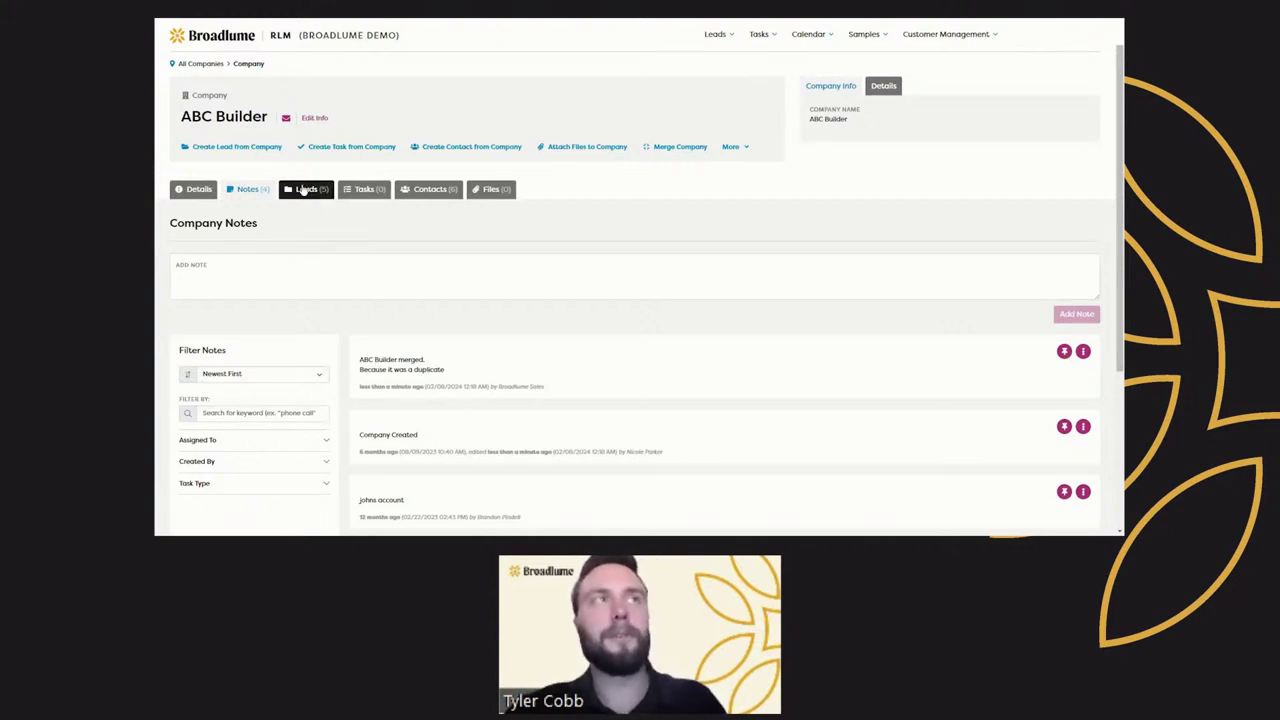
left_click(304, 190)
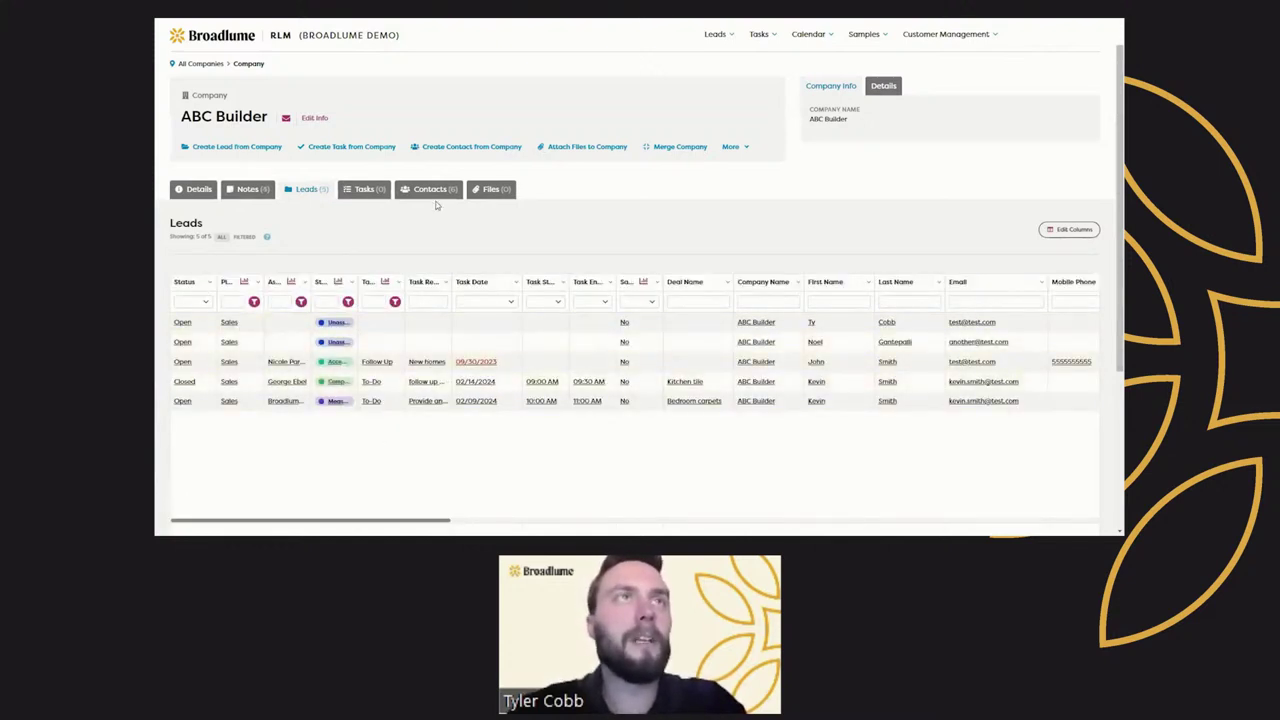
left_click(433, 190)
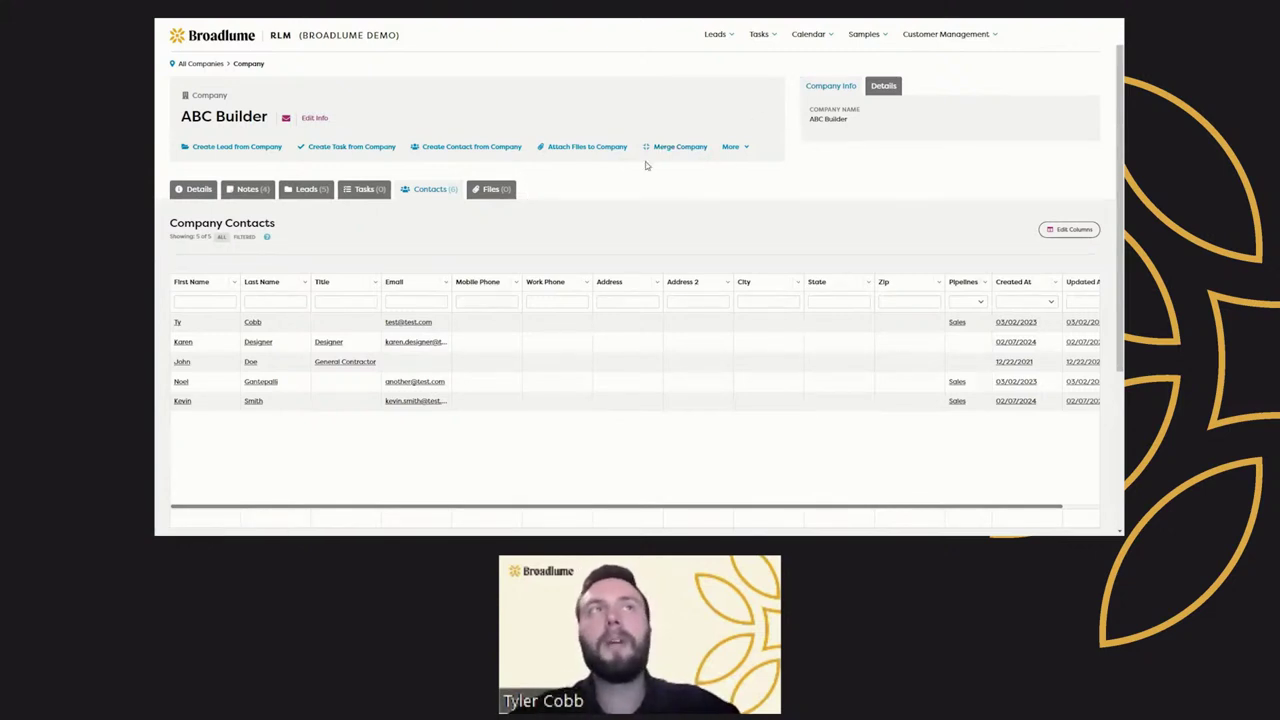
- Start creating a new company and name it XYZ Designs
left_click(988, 40)
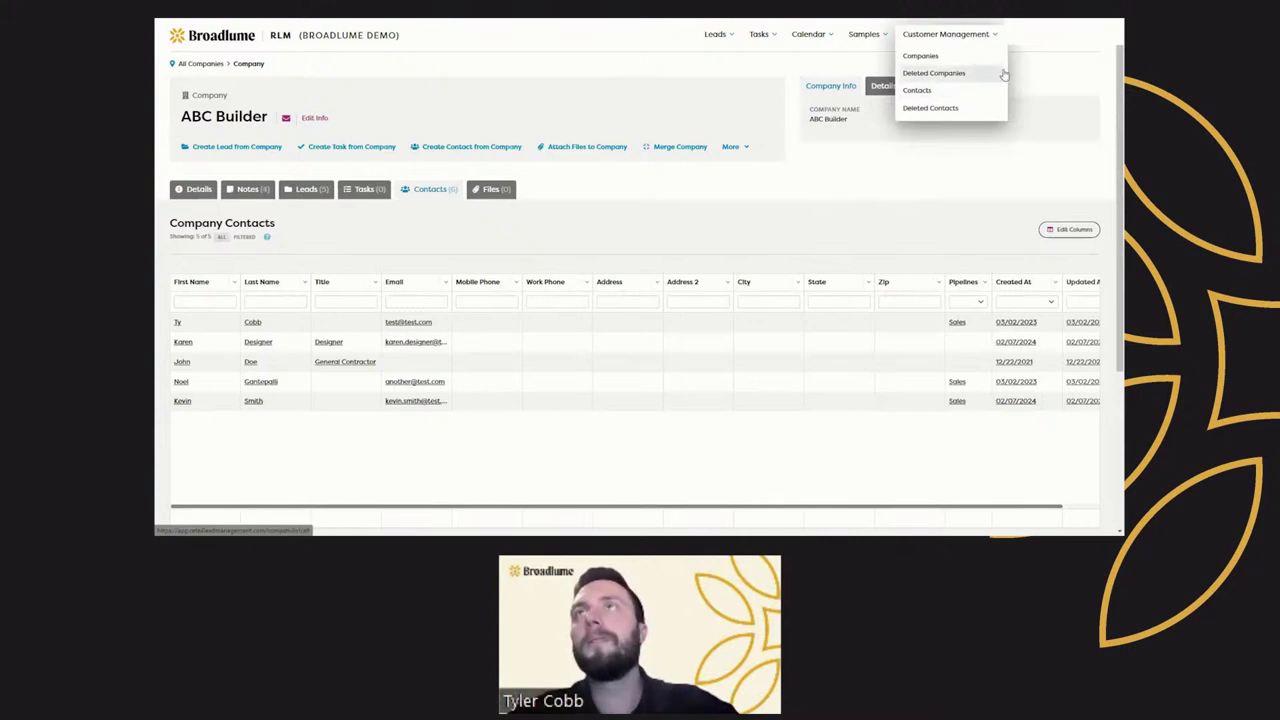
left_click(1023, 44)
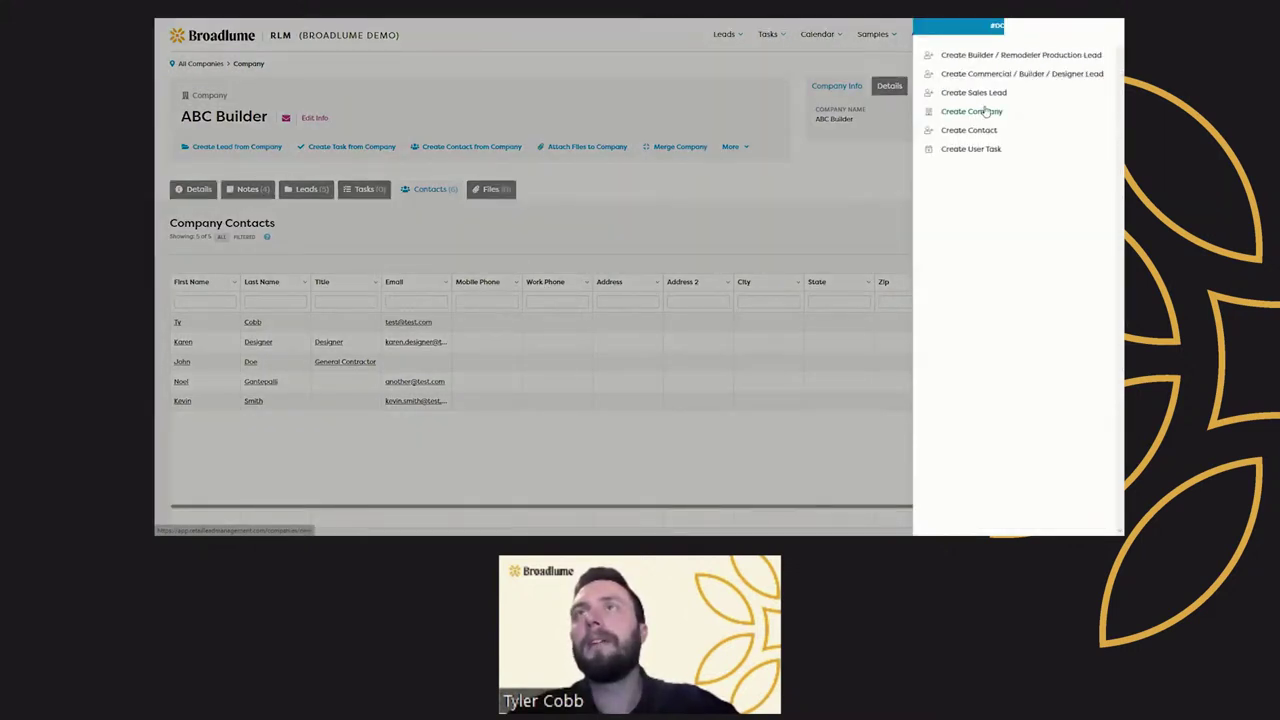
left_click(985, 112)
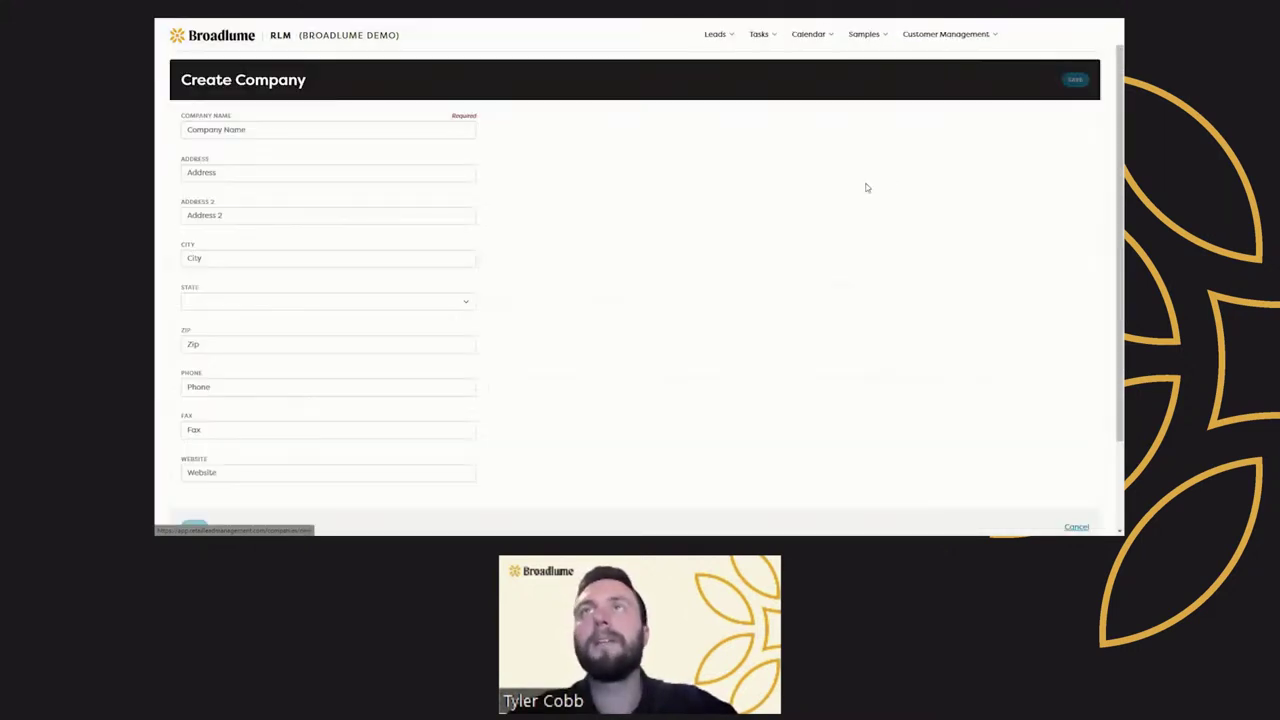
left_click(273, 128)
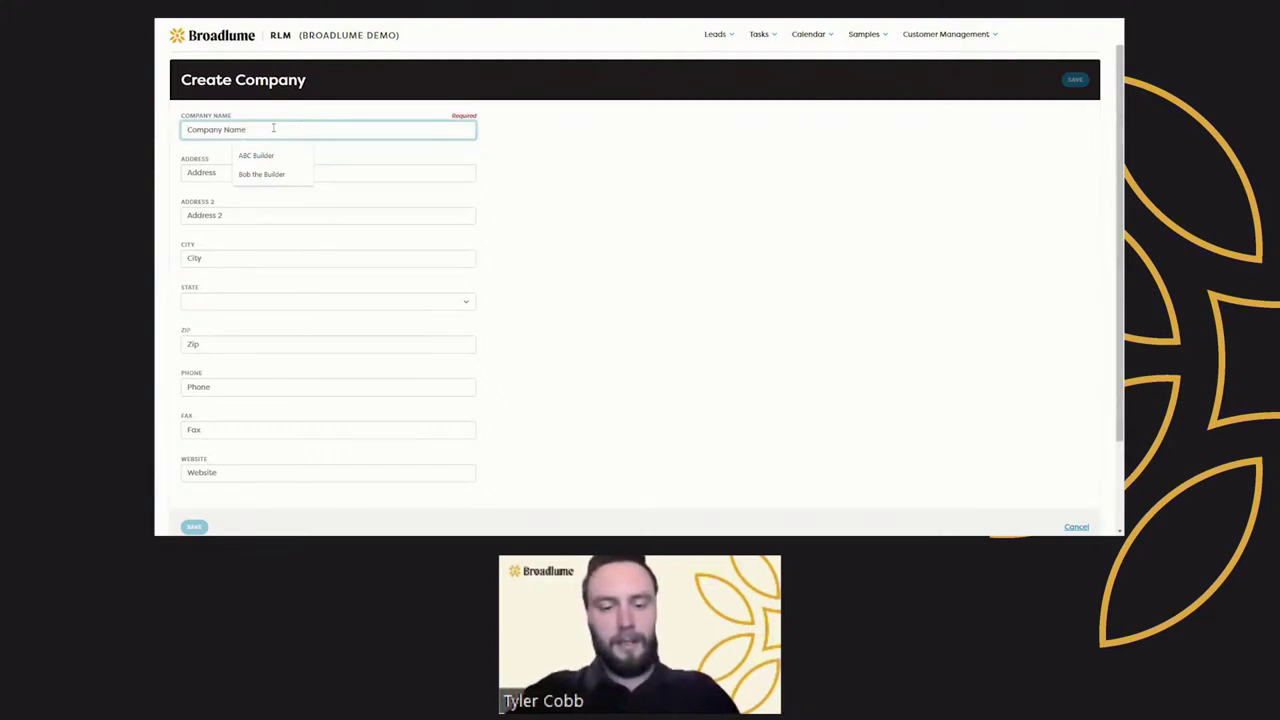
type("xy")
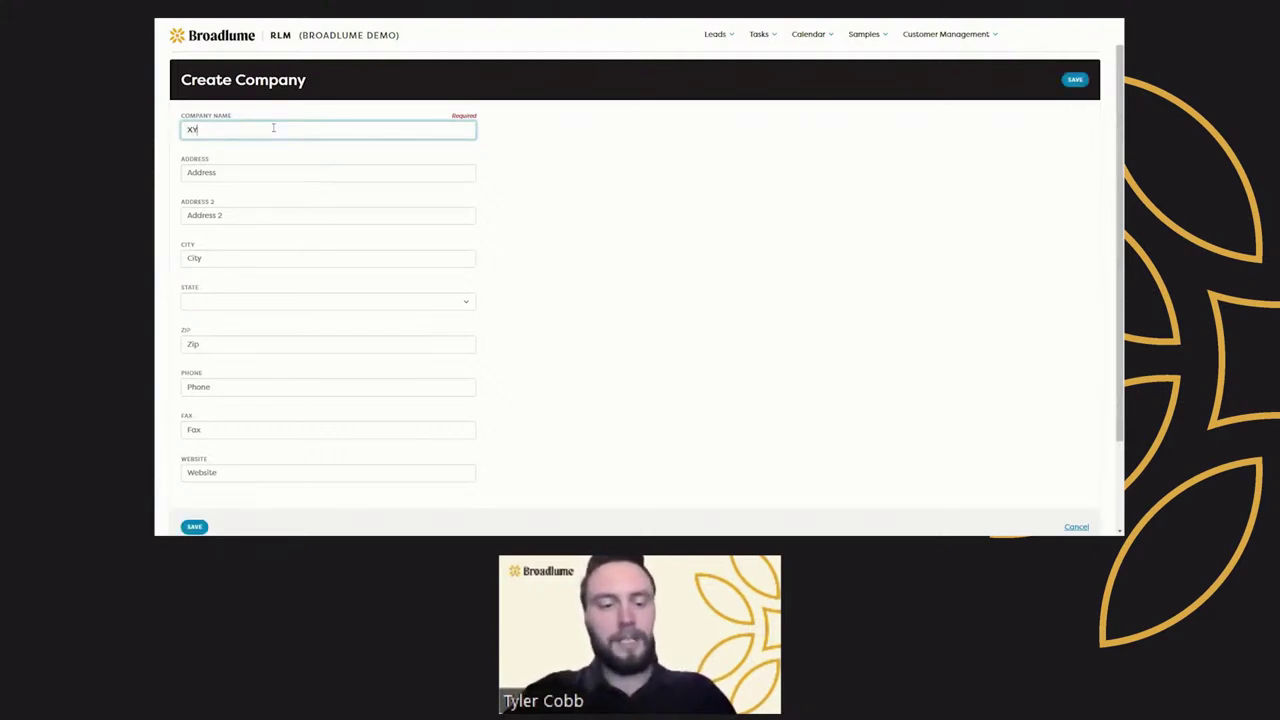
type("z Designs")
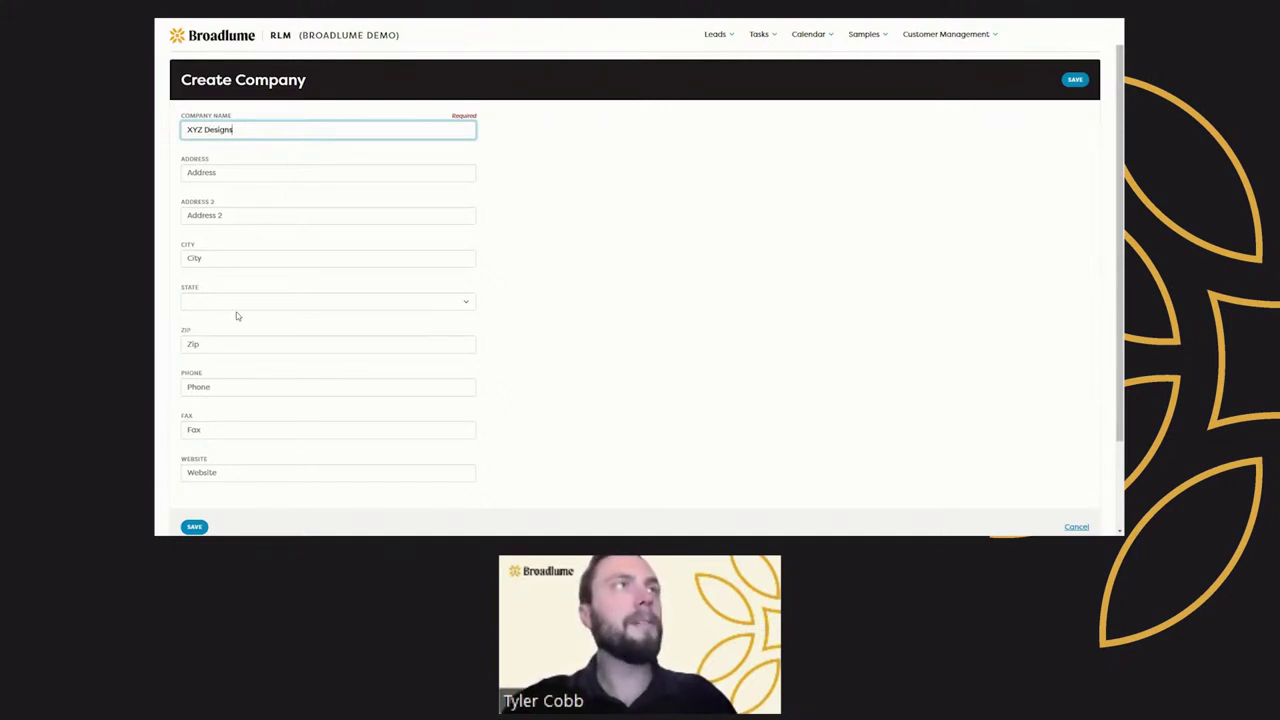
- Set the new company's ZIP code to 77070 and save the company
left_click(228, 342)
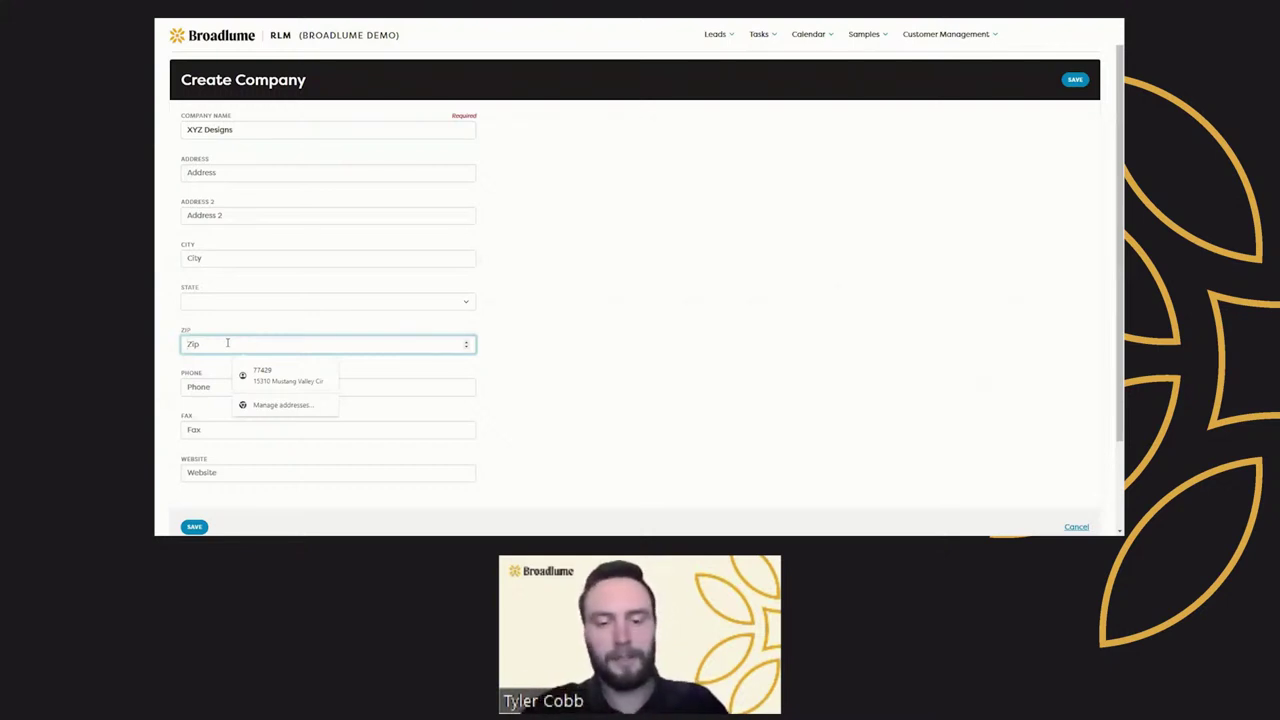
type("77070")
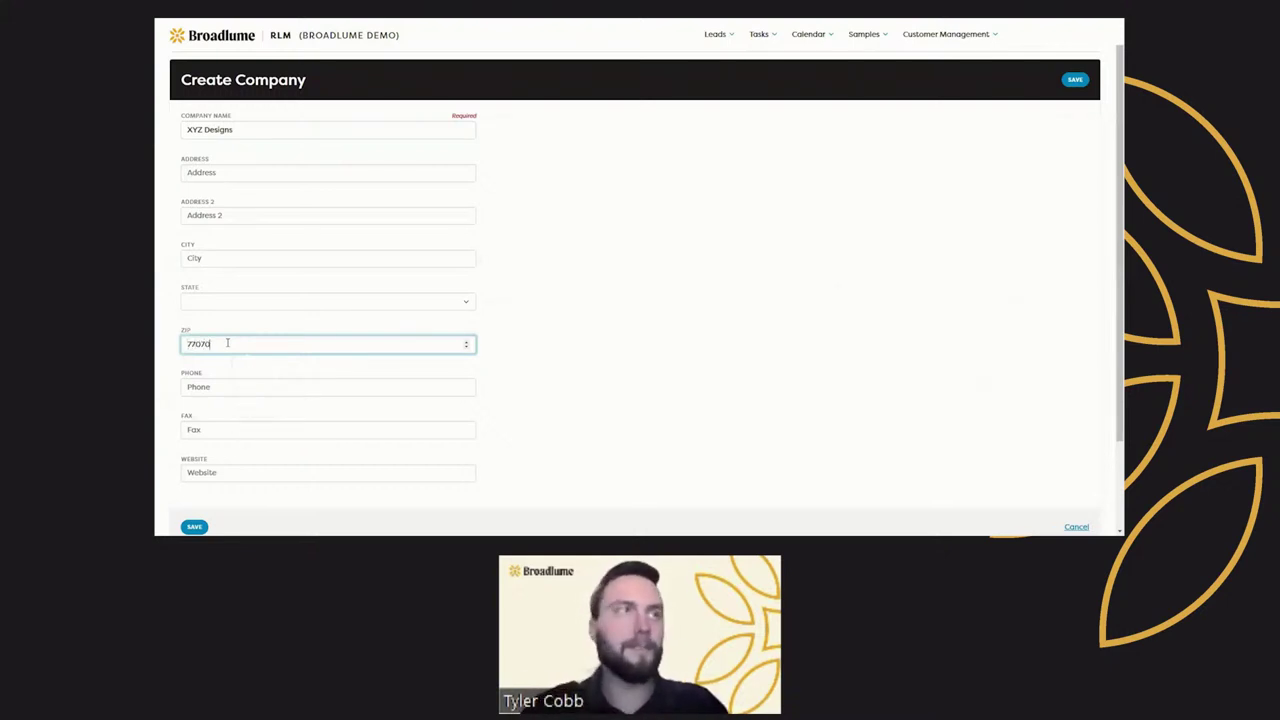
scroll(209, 429, "down", 1)
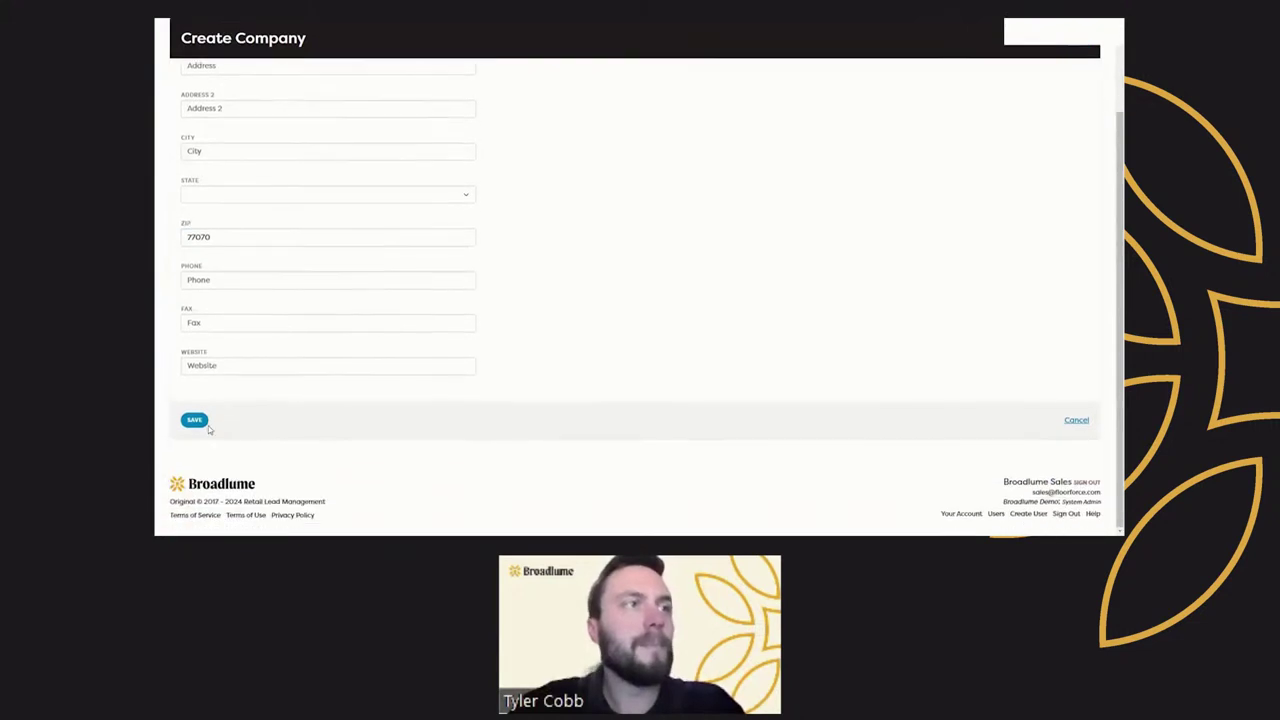
left_click(201, 422)
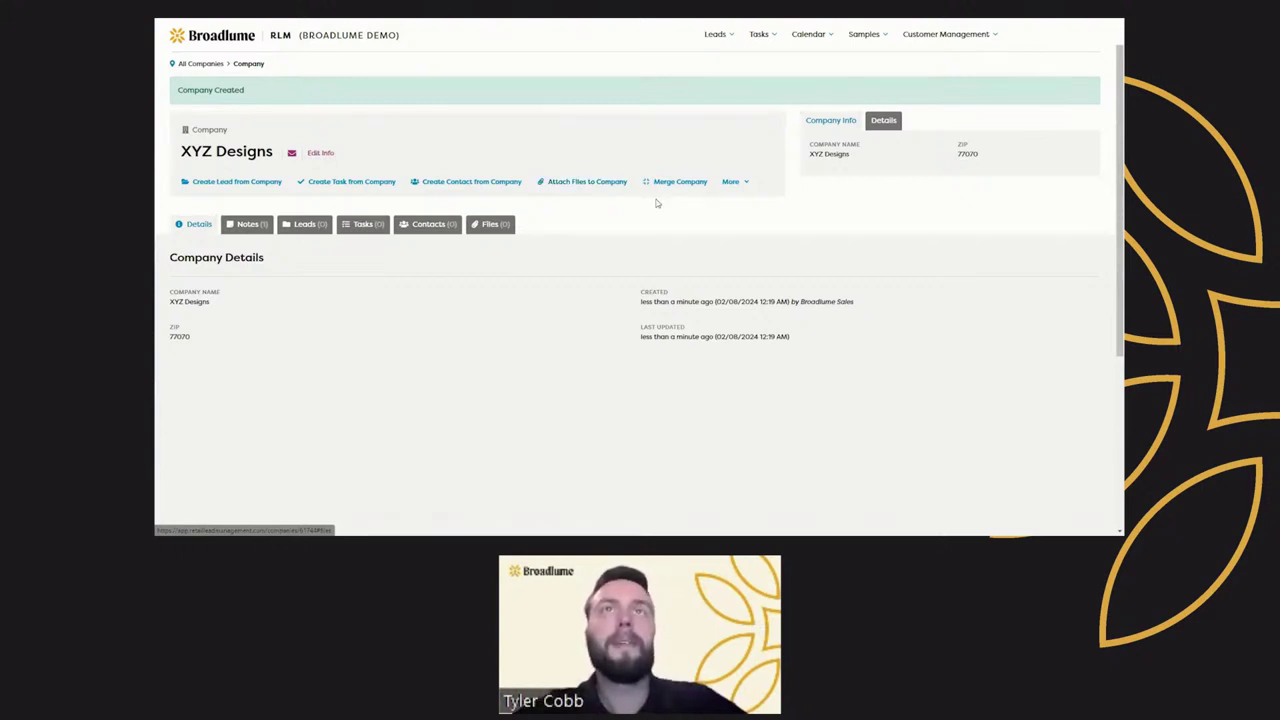
- Restrict access to the XYZ Designs company for two named users and Broadlume Sales, and save the restriction
left_click(736, 184)
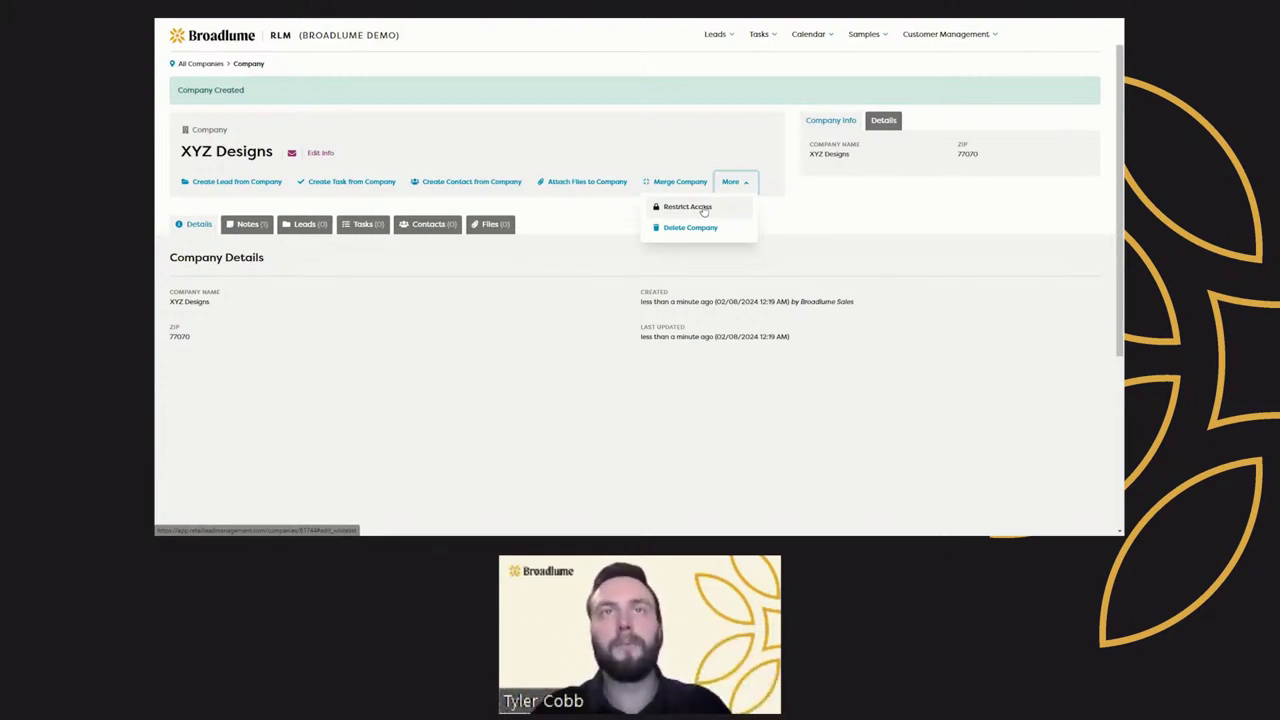
left_click(704, 208)
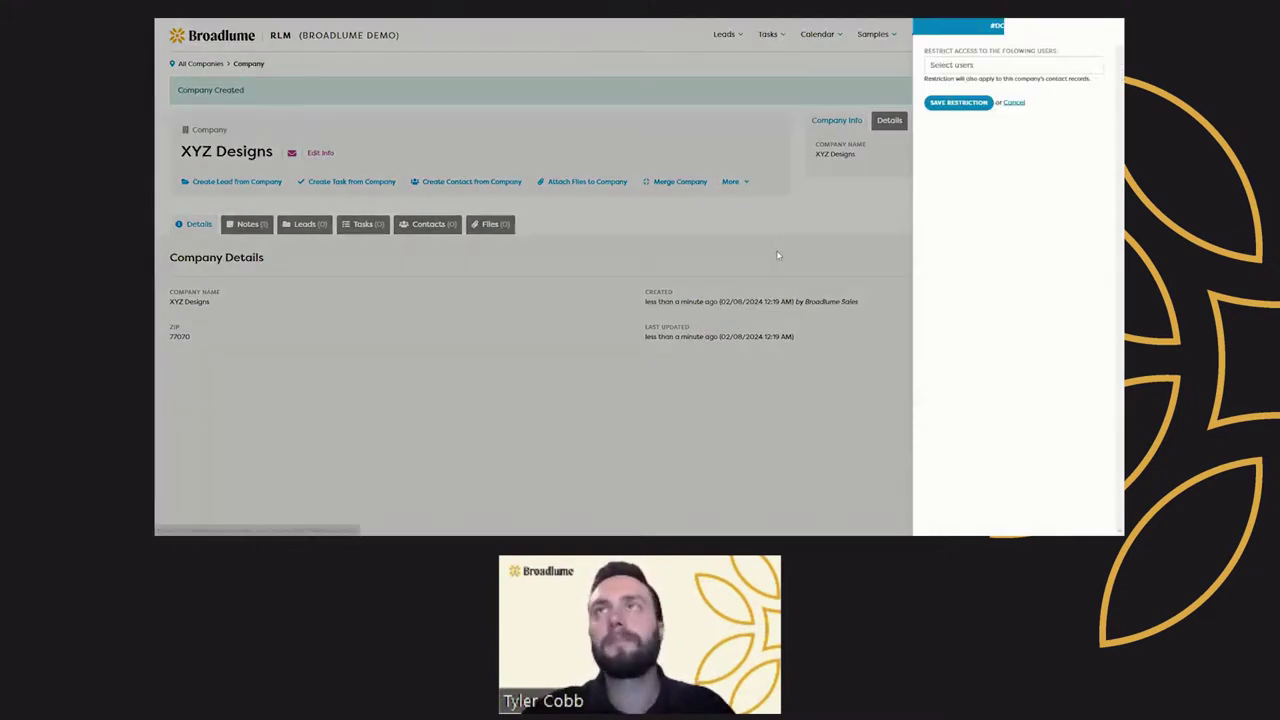
left_click(961, 64)
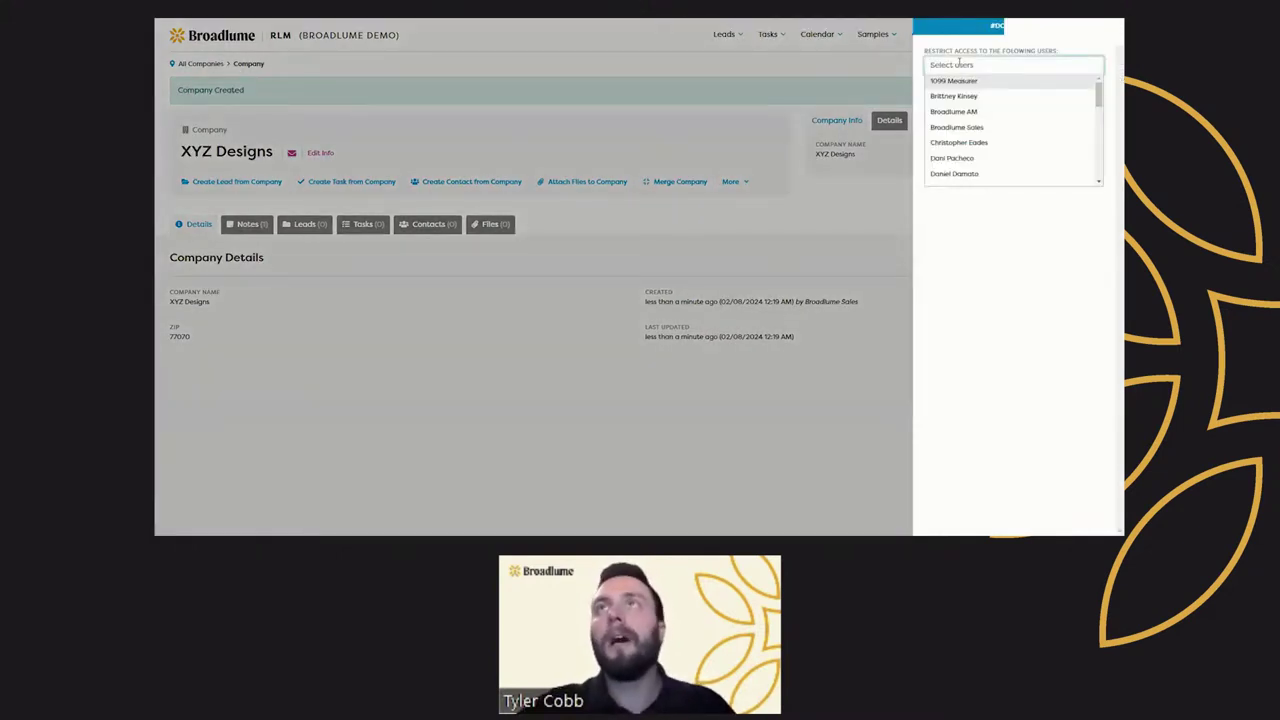
left_click(953, 97)
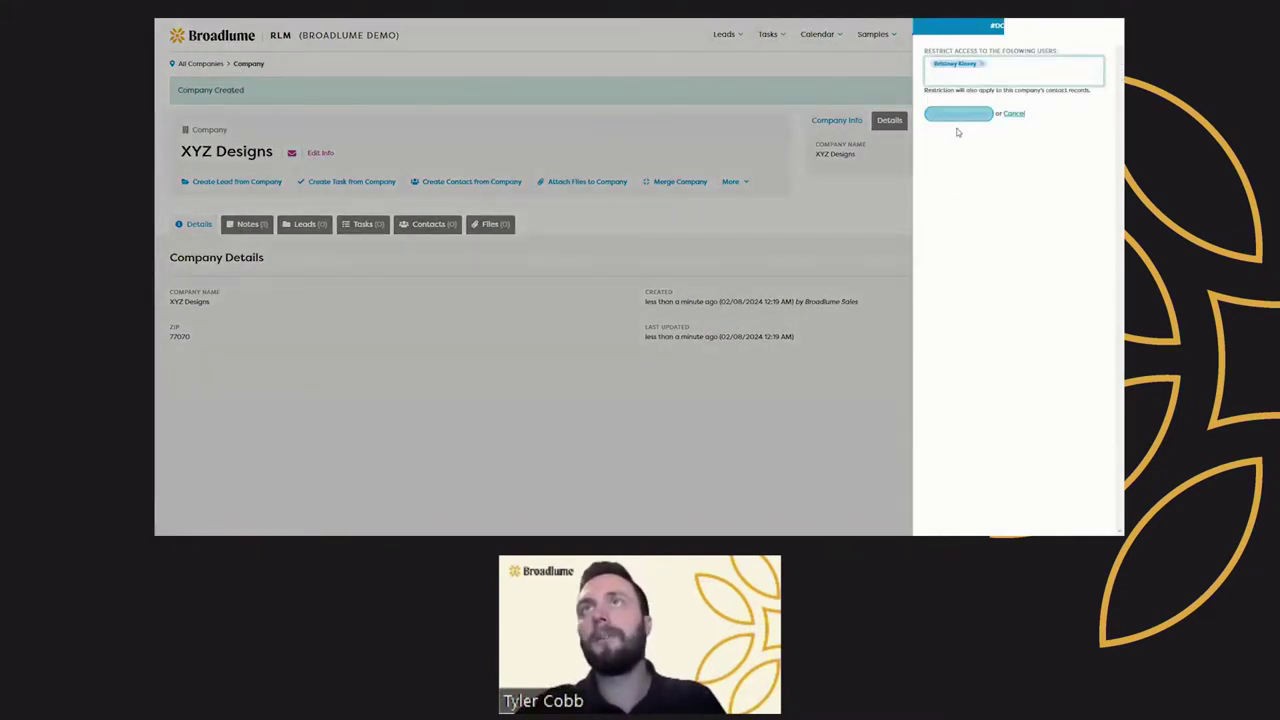
left_click(1002, 74)
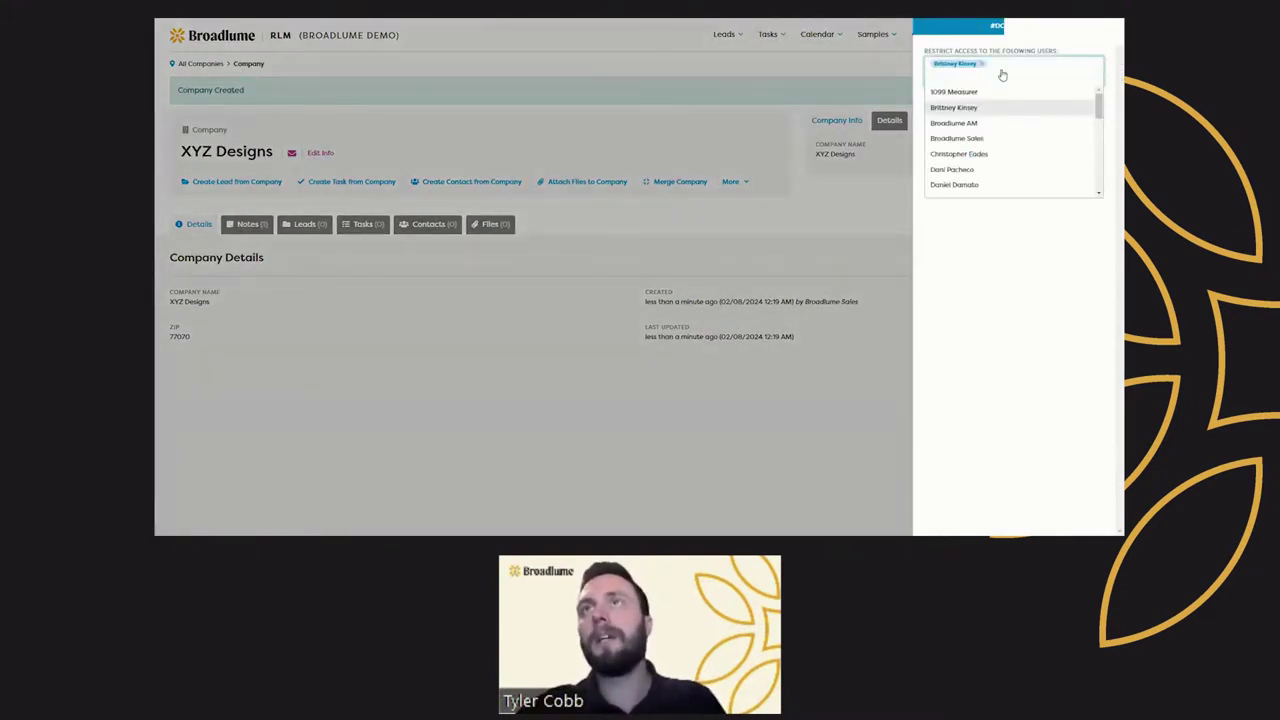
left_click(962, 160)
left_click(1065, 70)
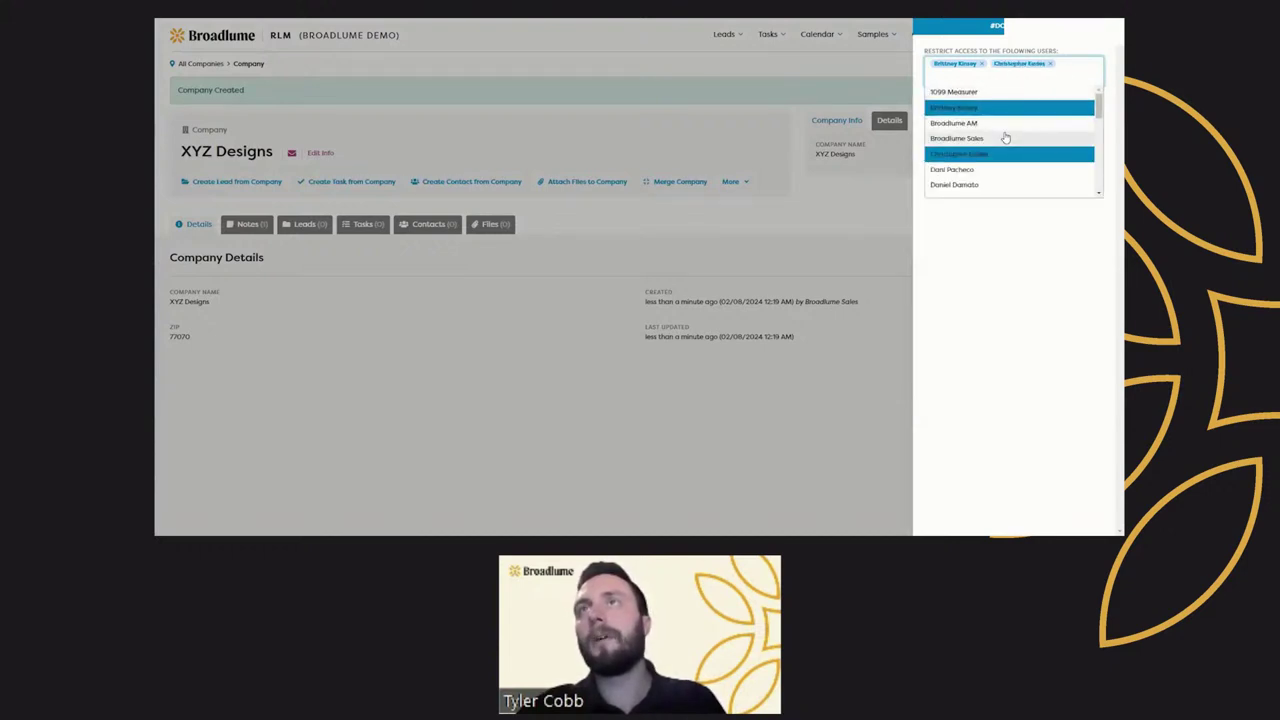
left_click(1006, 134)
left_click(956, 130)
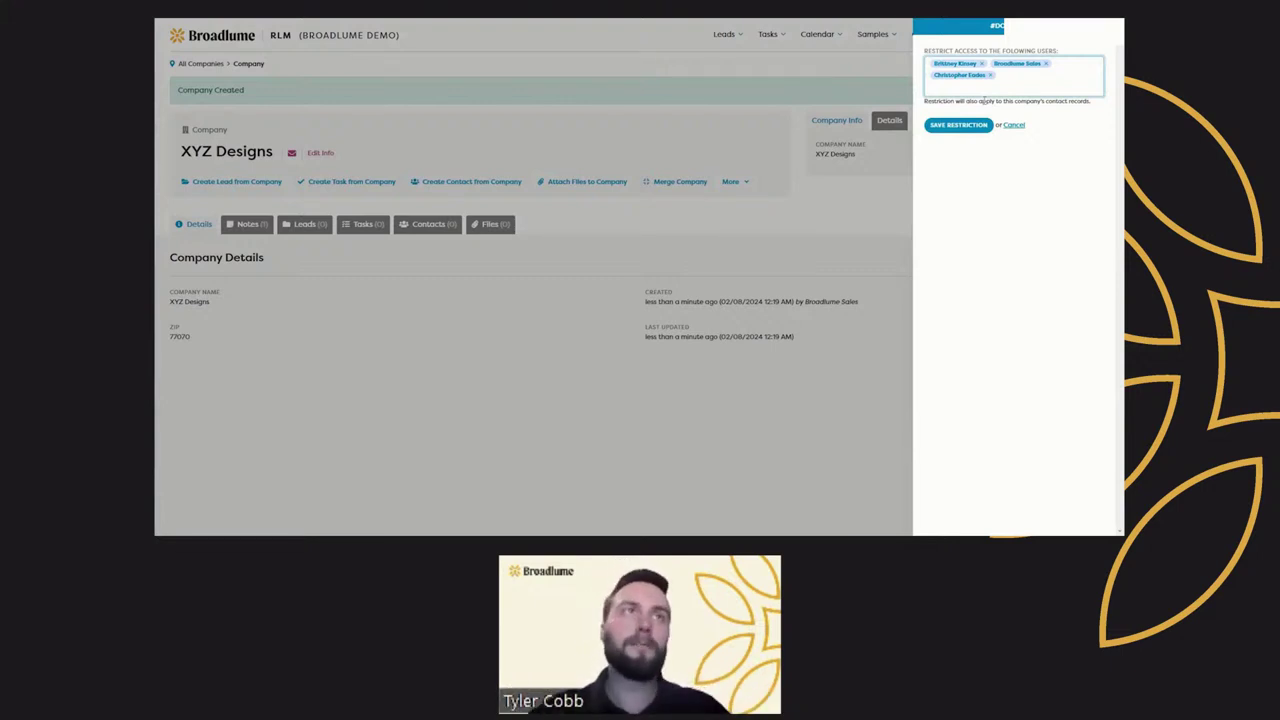
left_click(985, 124)
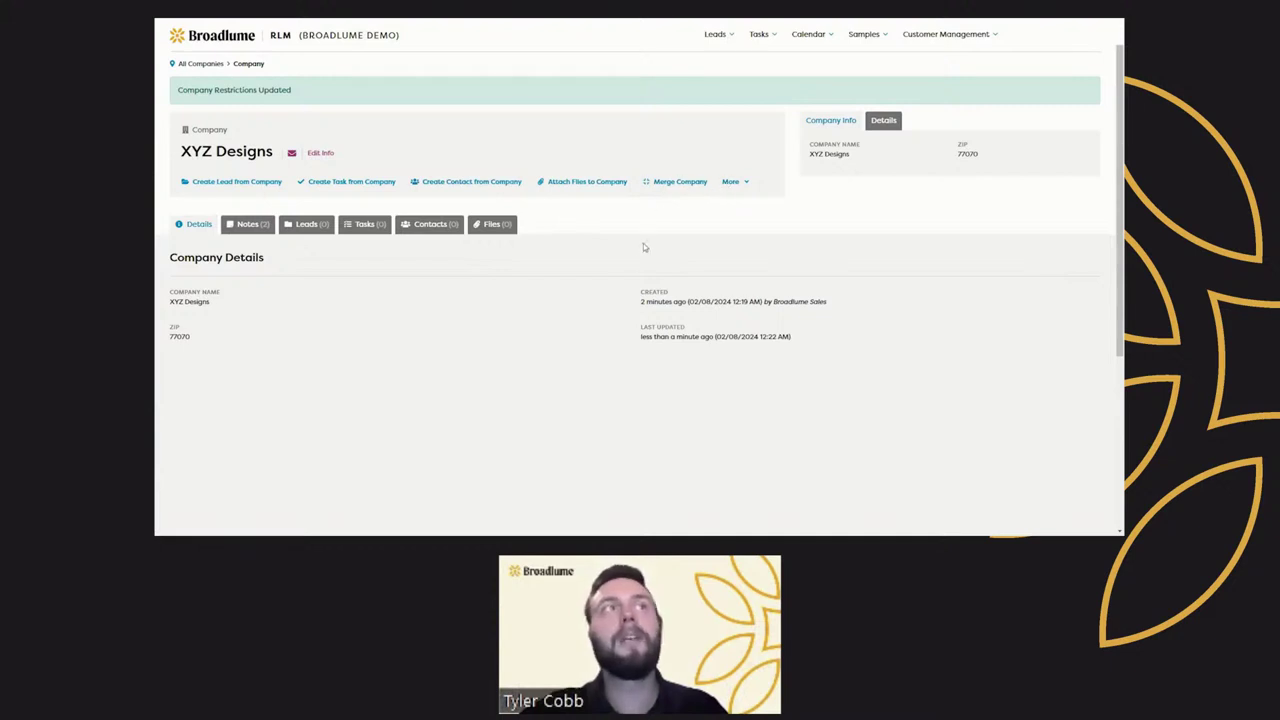
- Open the ABC Builder company from the companies list and review its leads, notes and the options available on the merge note
left_click(258, 225)
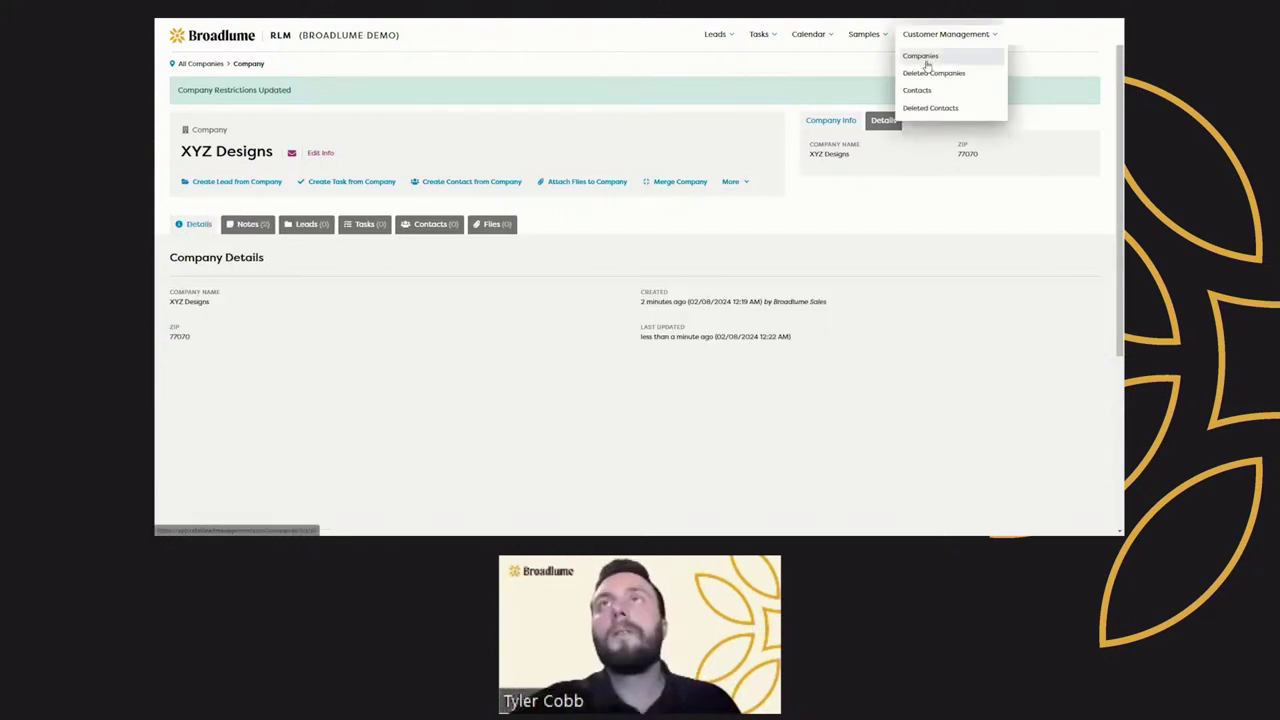
left_click(922, 52)
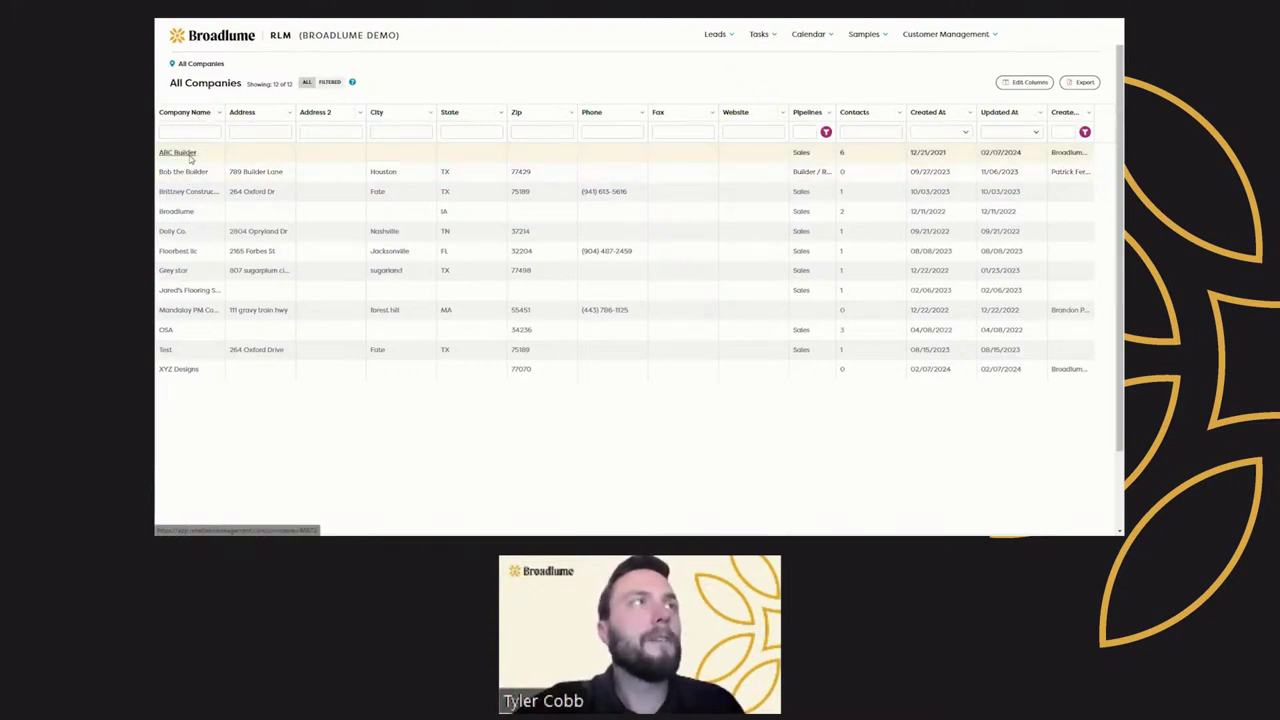
left_click(189, 156)
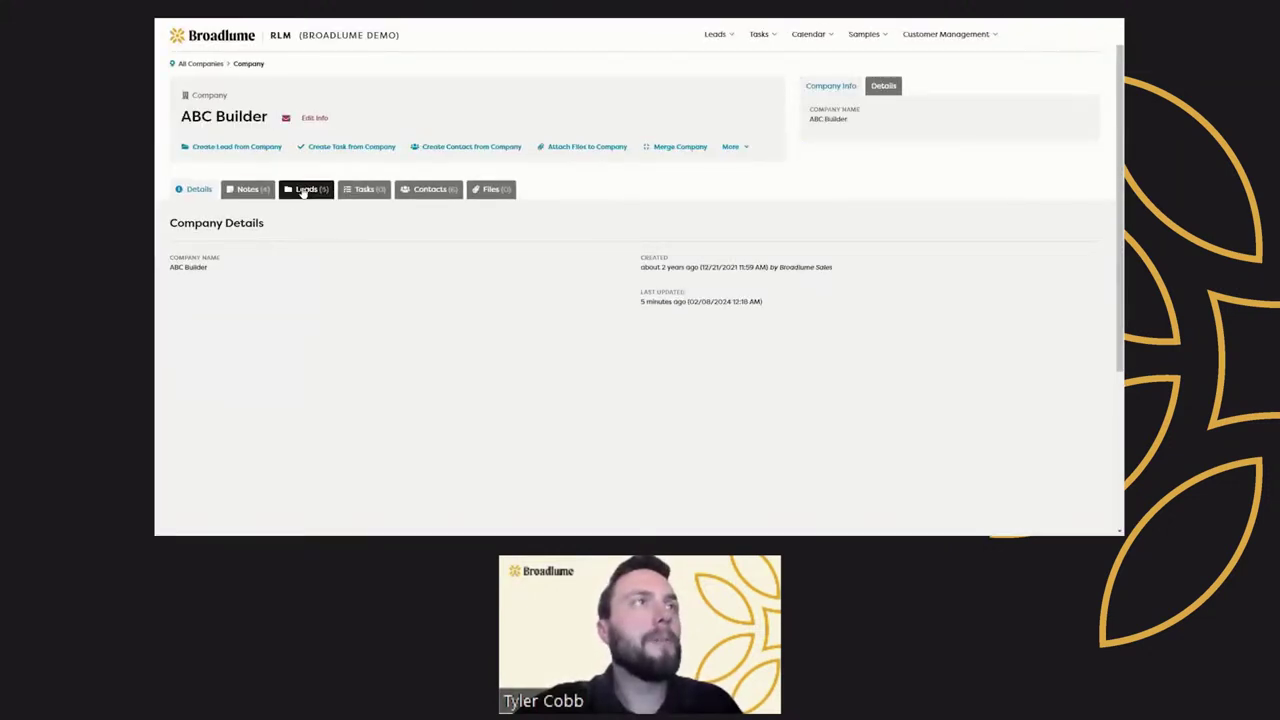
left_click(304, 192)
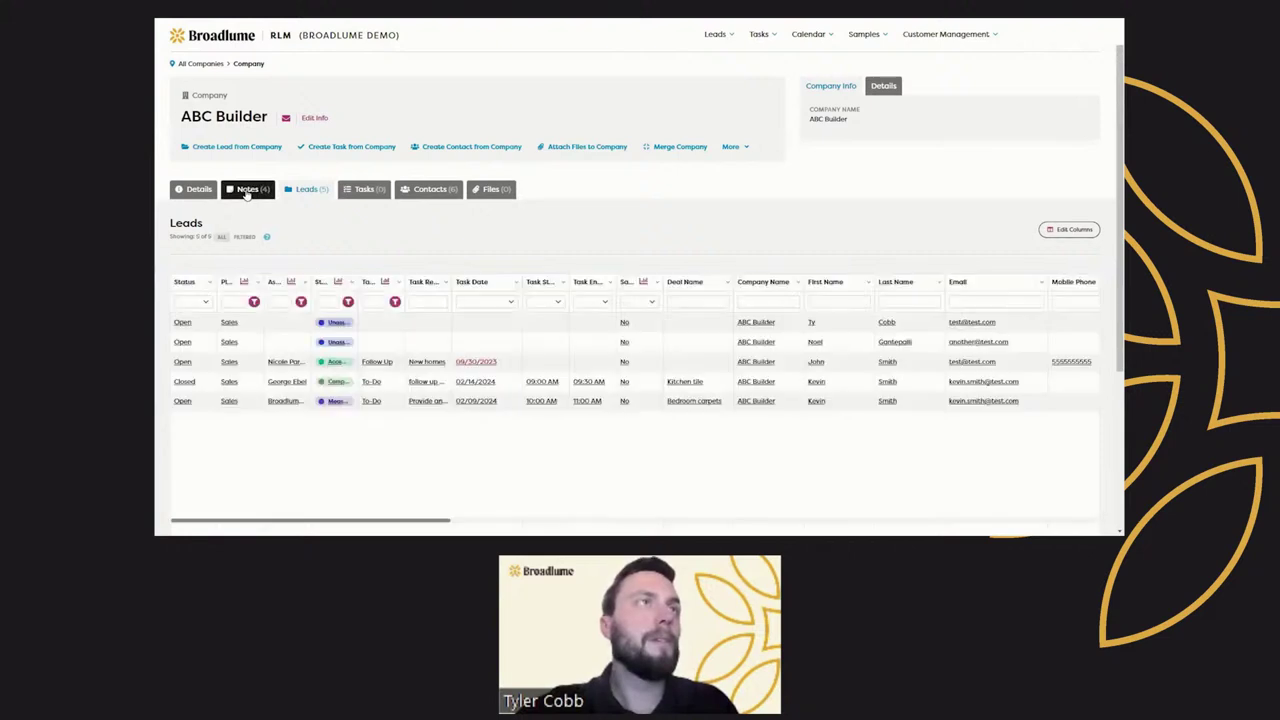
left_click(251, 194)
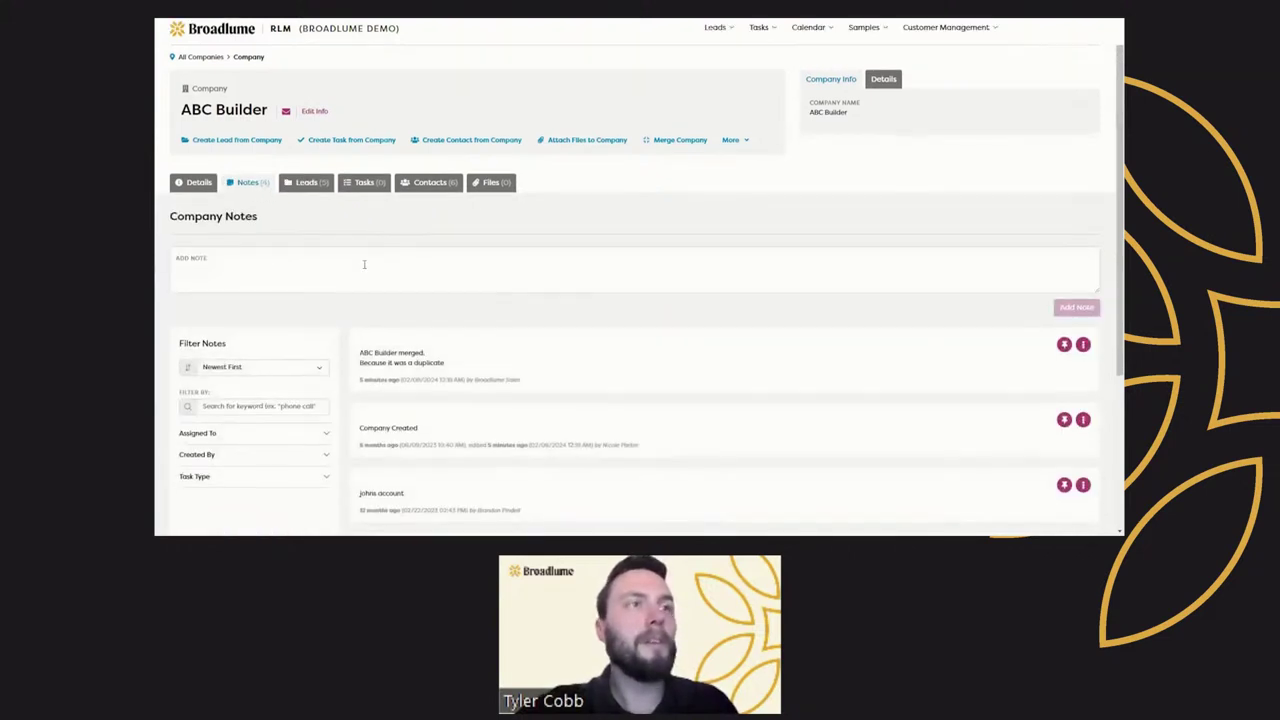
scroll(416, 383, "down", 3)
scroll(506, 391, "up", 2)
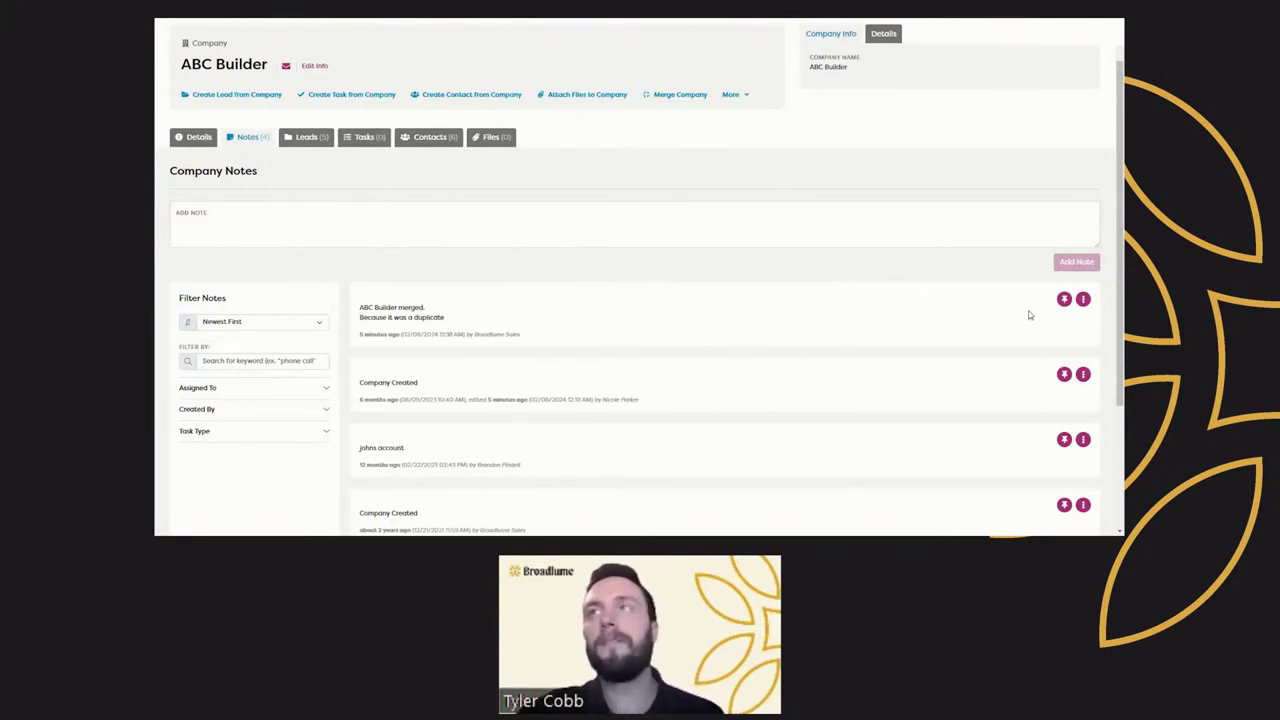
left_click(1083, 300)
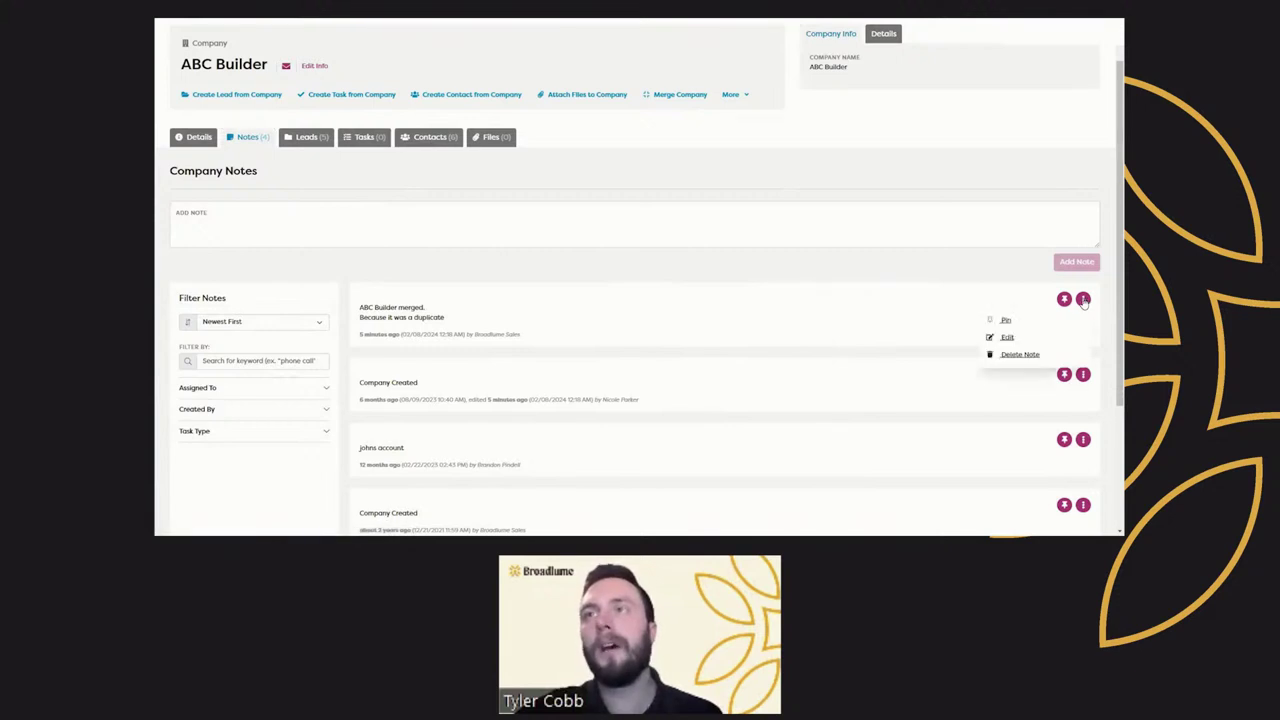
left_click(605, 190)
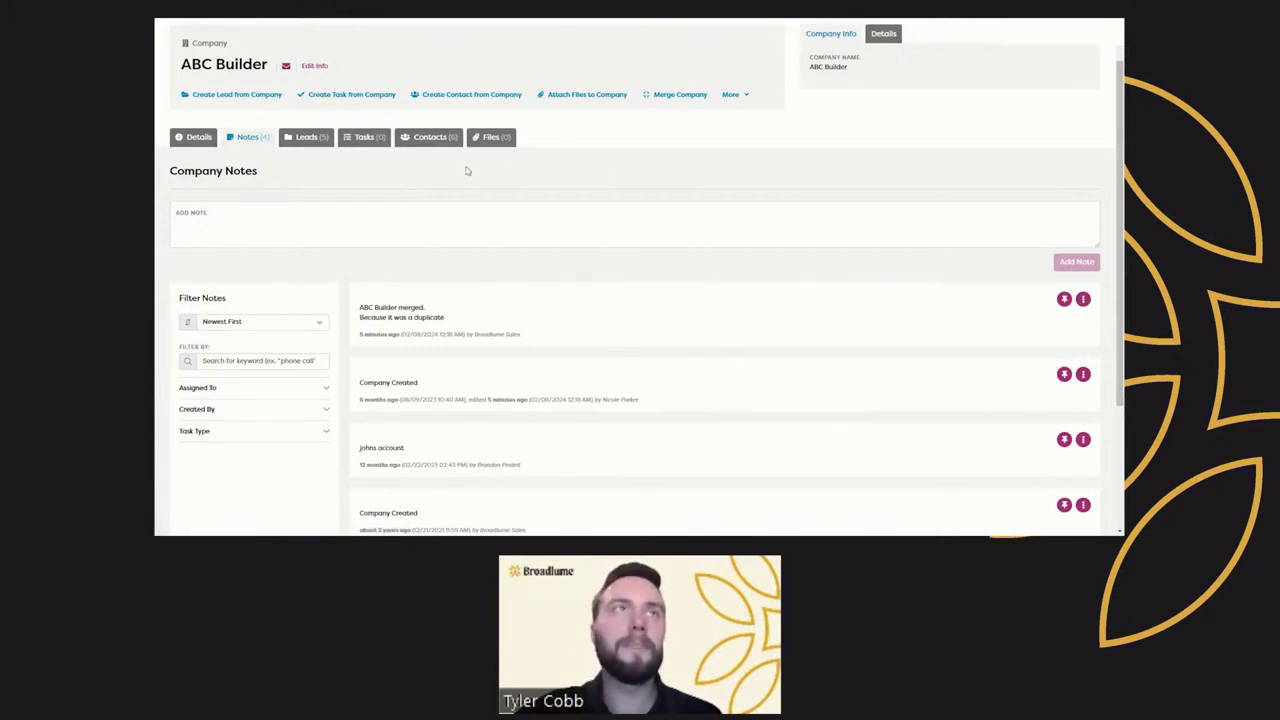
- Review the leads, tasks, contacts and files attached to the ABC Builder company
left_click(292, 142)
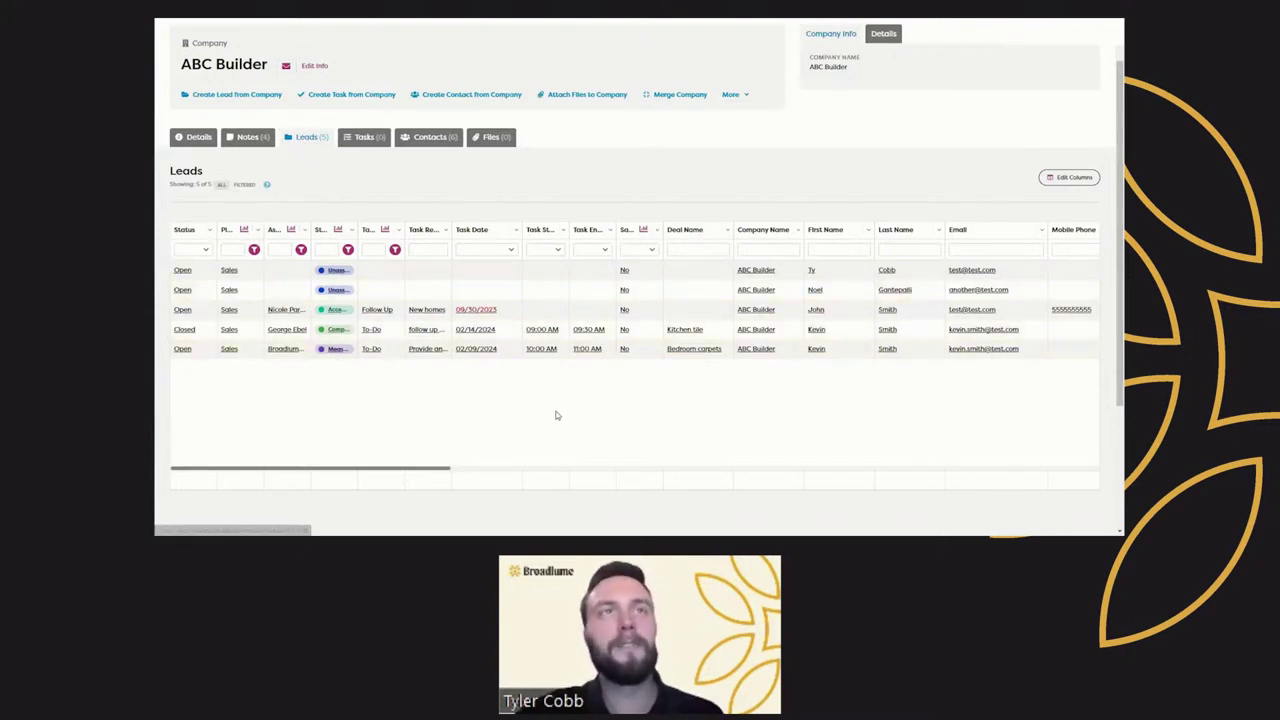
scroll(460, 410, "up", 1)
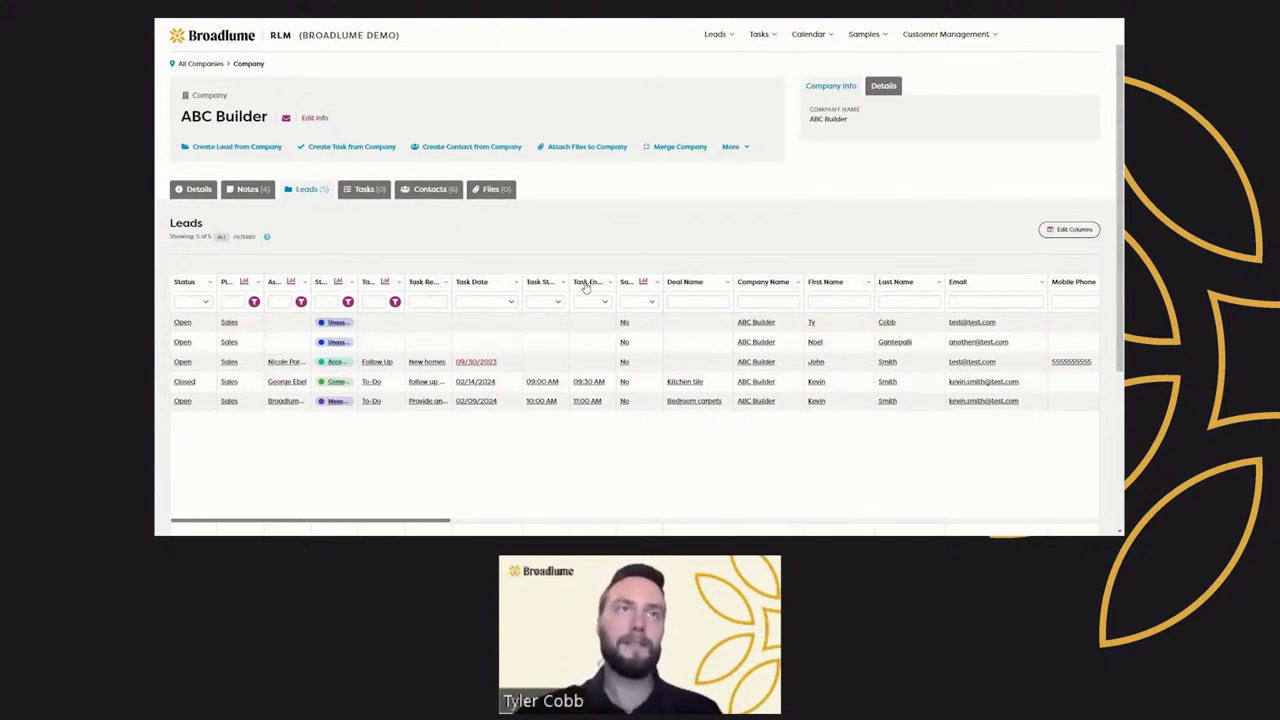
left_click(364, 194)
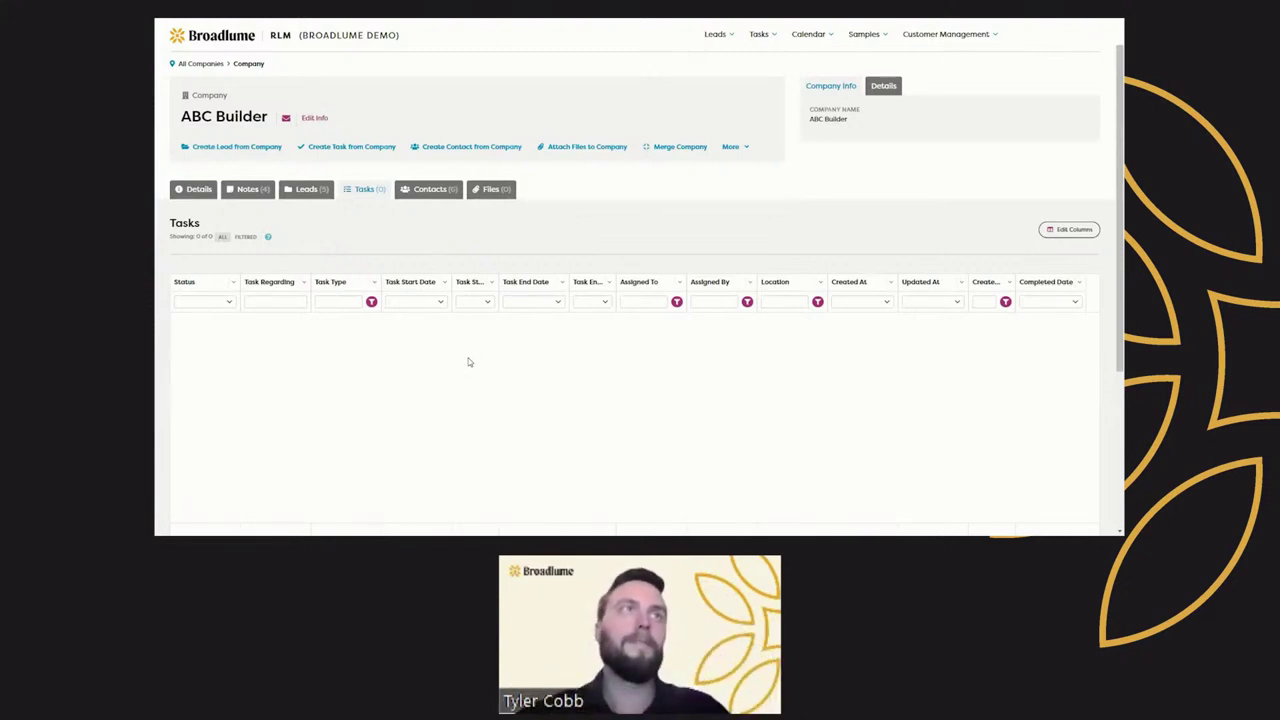
left_click(303, 189)
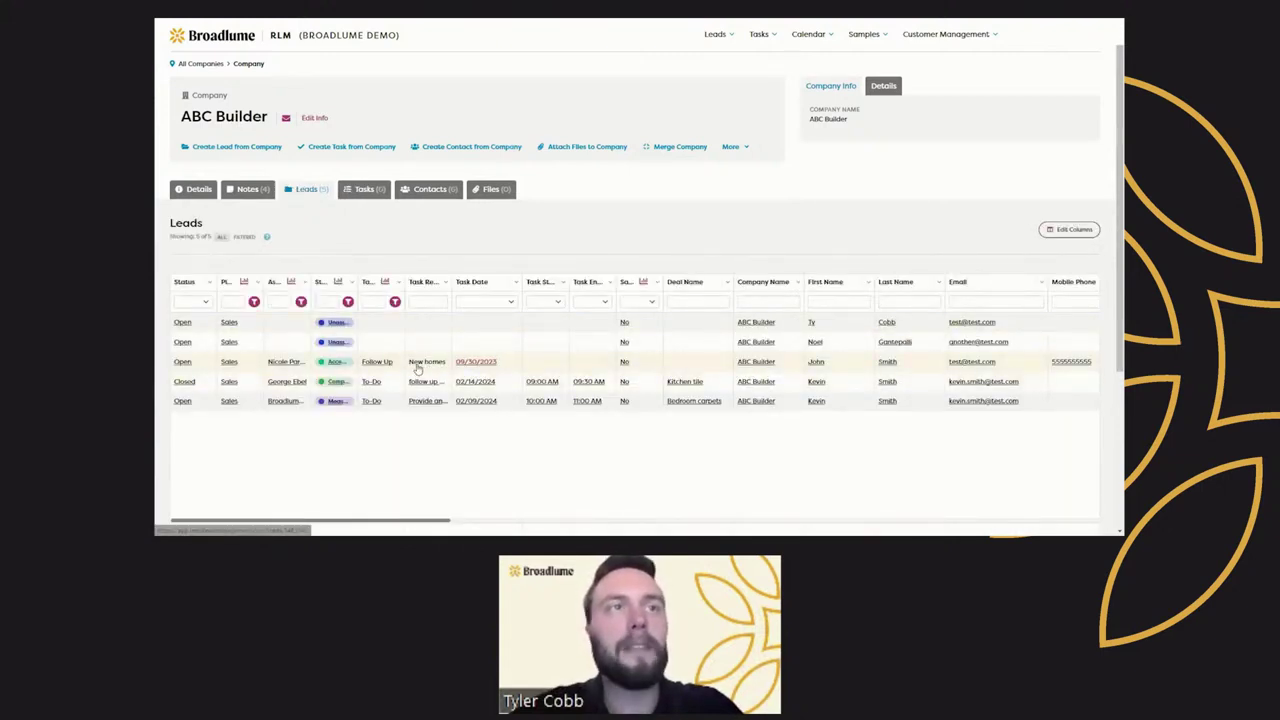
left_click(429, 189)
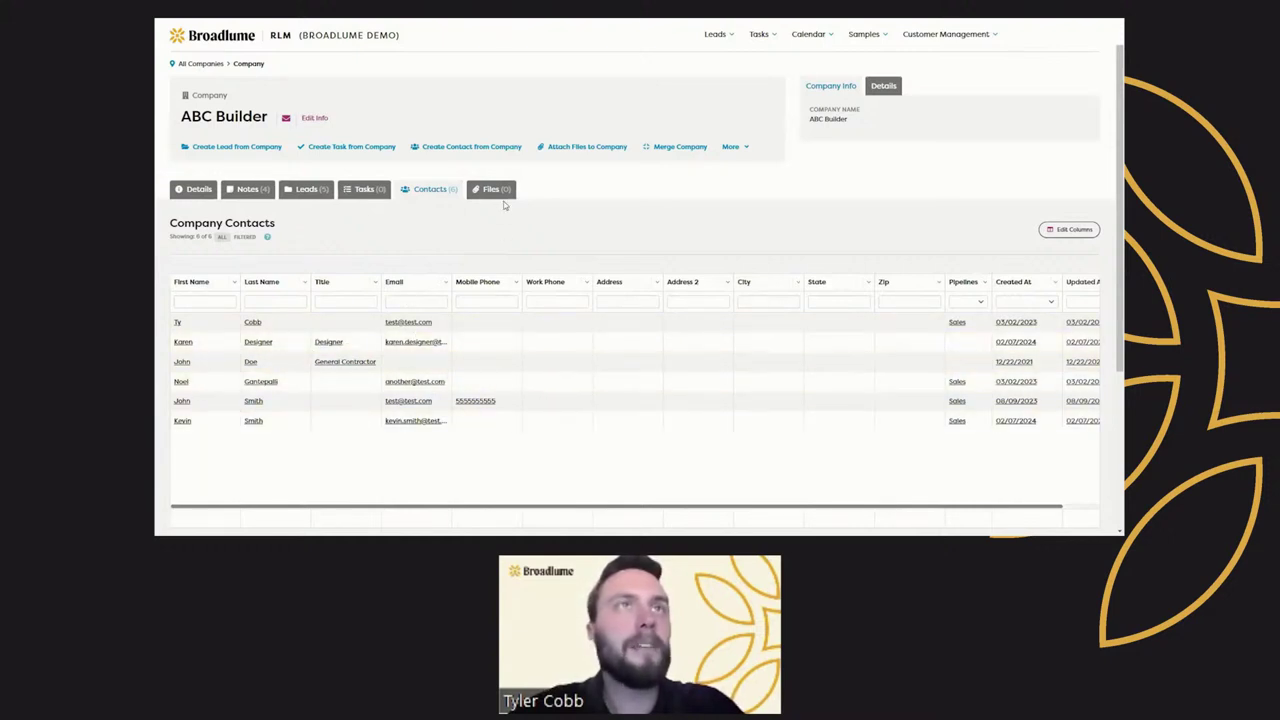
left_click(495, 190)
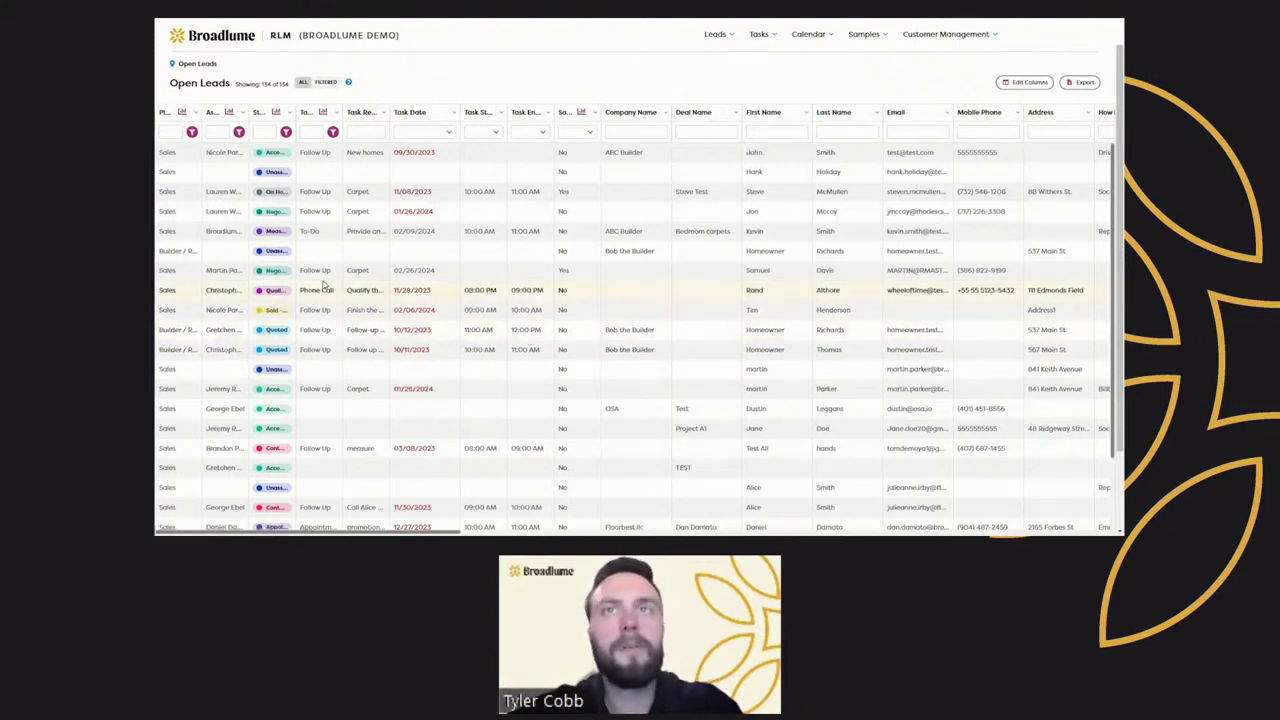
- Open the Sold - Job in Progress lead at Address1 from the open leads for editing and unlink its contact
left_click(751, 312)
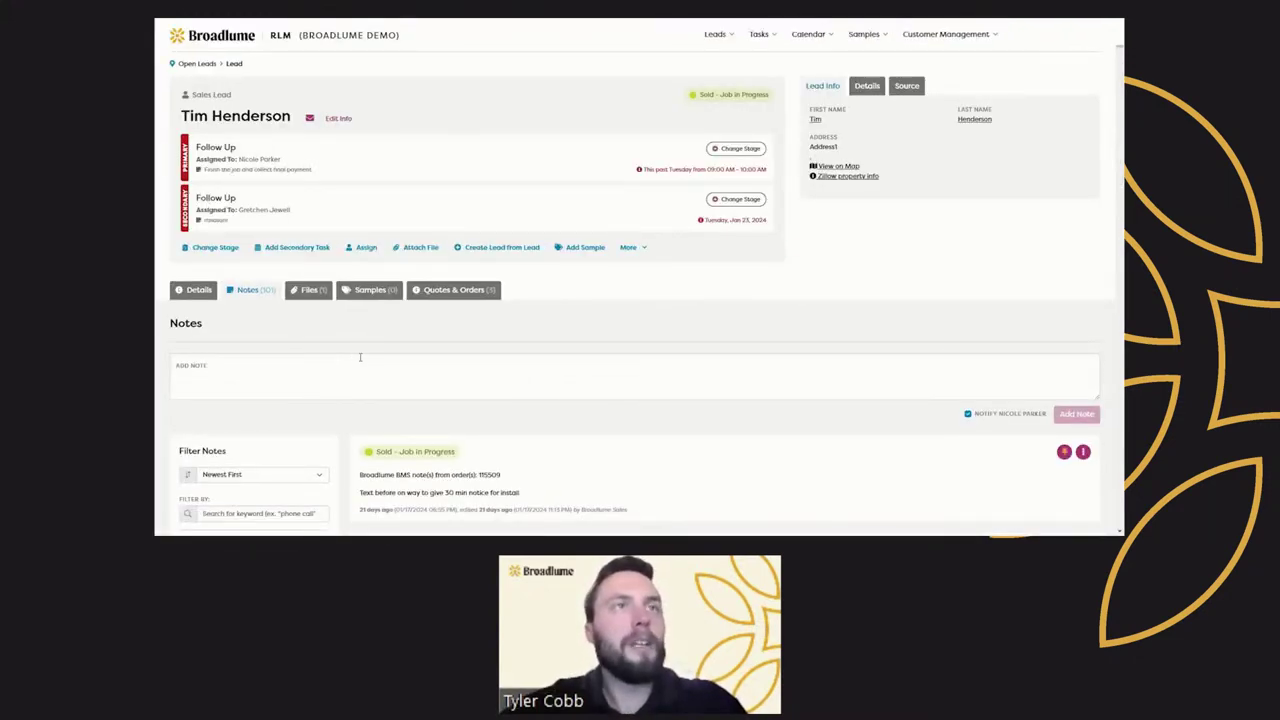
left_click(195, 290)
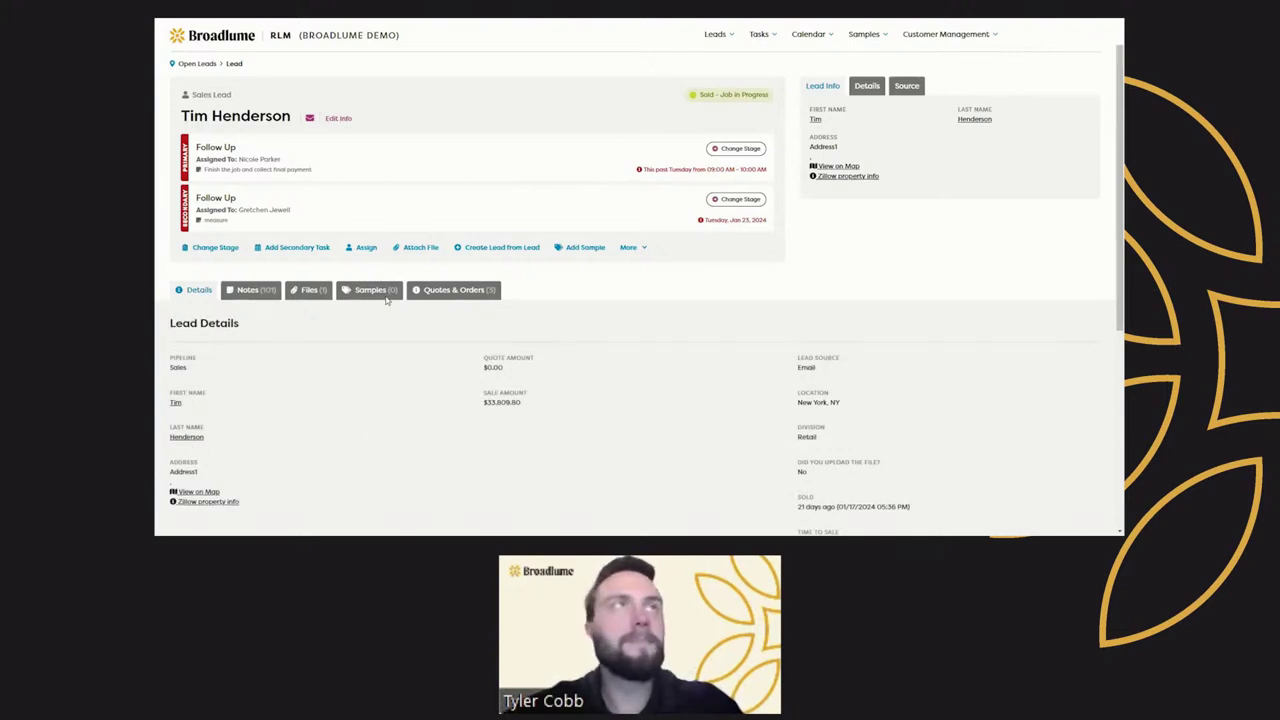
left_click(337, 120)
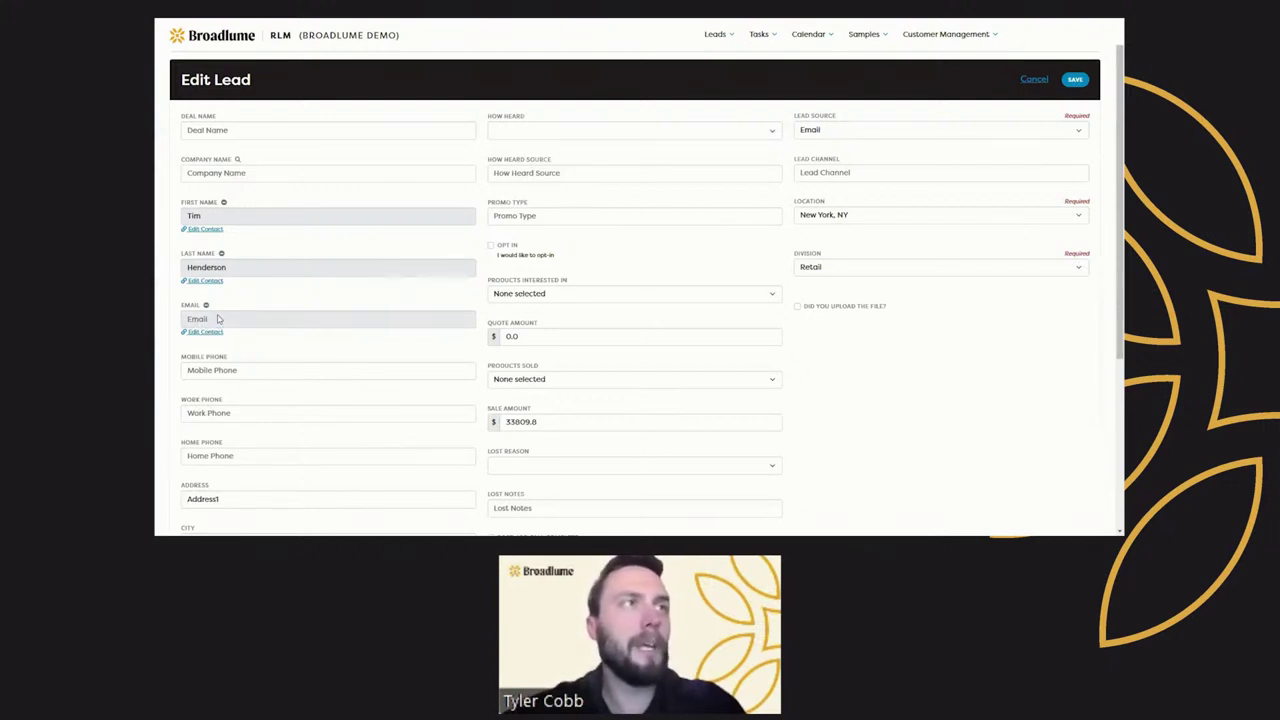
left_click(223, 202)
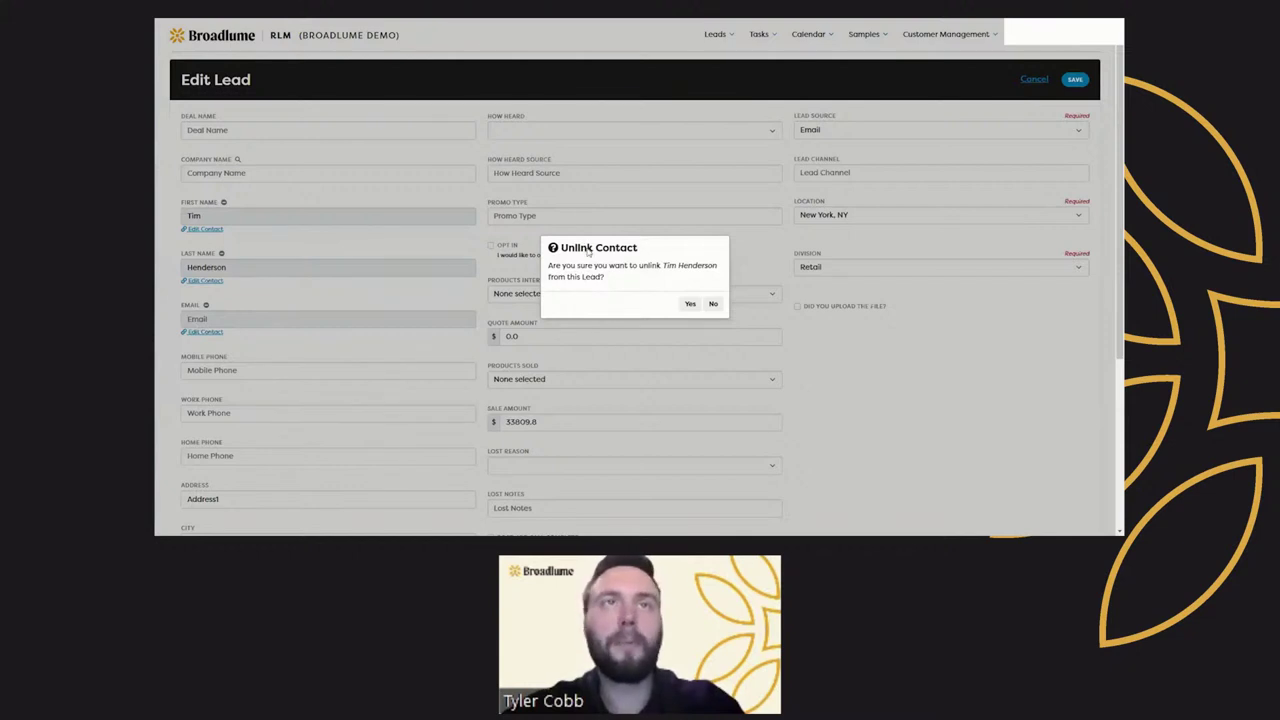
left_click(691, 304)
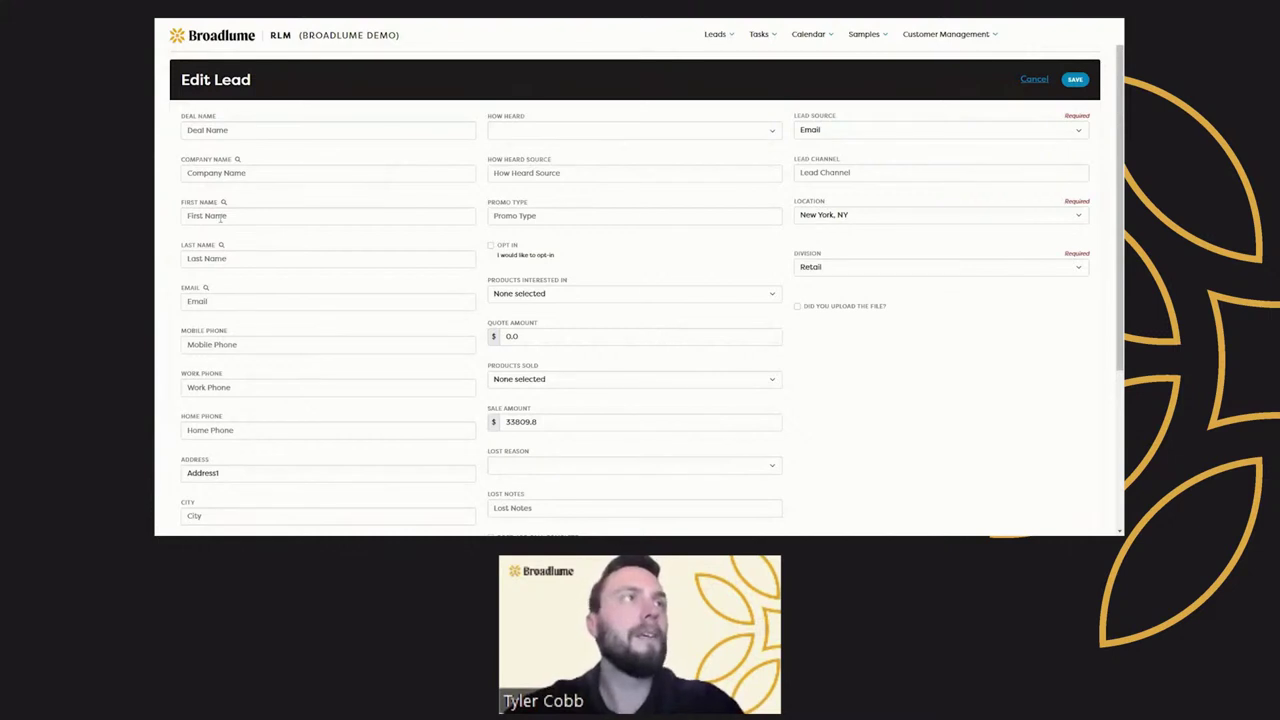
- Search existing contacts by the last name "test" and link the one sharing the unlinked contact's first name to the lead
left_click(220, 219)
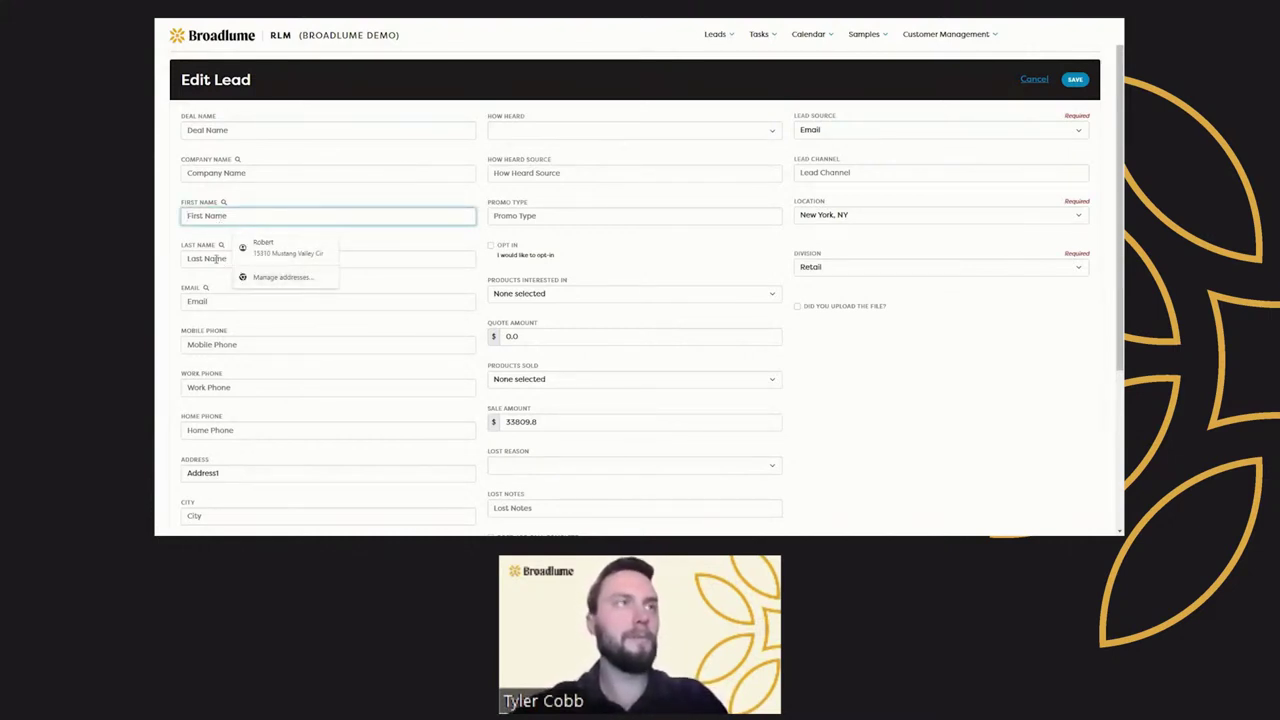
left_click(214, 259)
type("t")
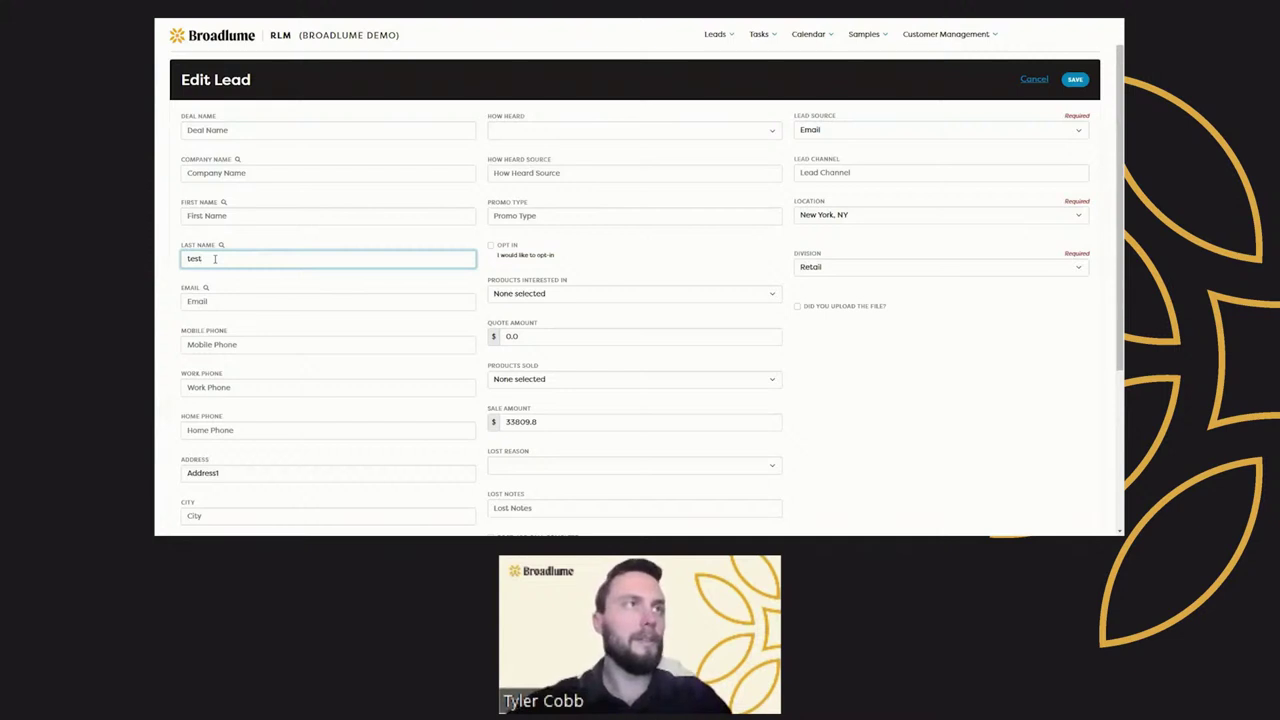
type("est")
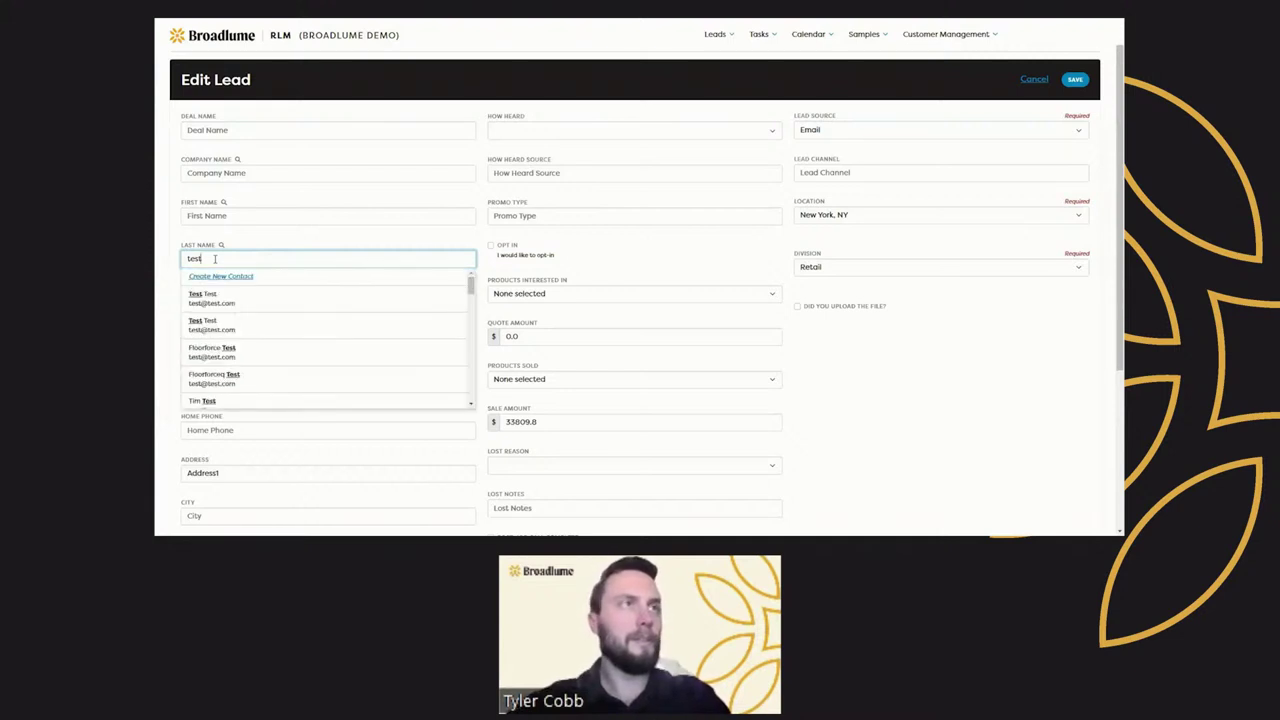
scroll(240, 397, "down", 2)
left_click(238, 366)
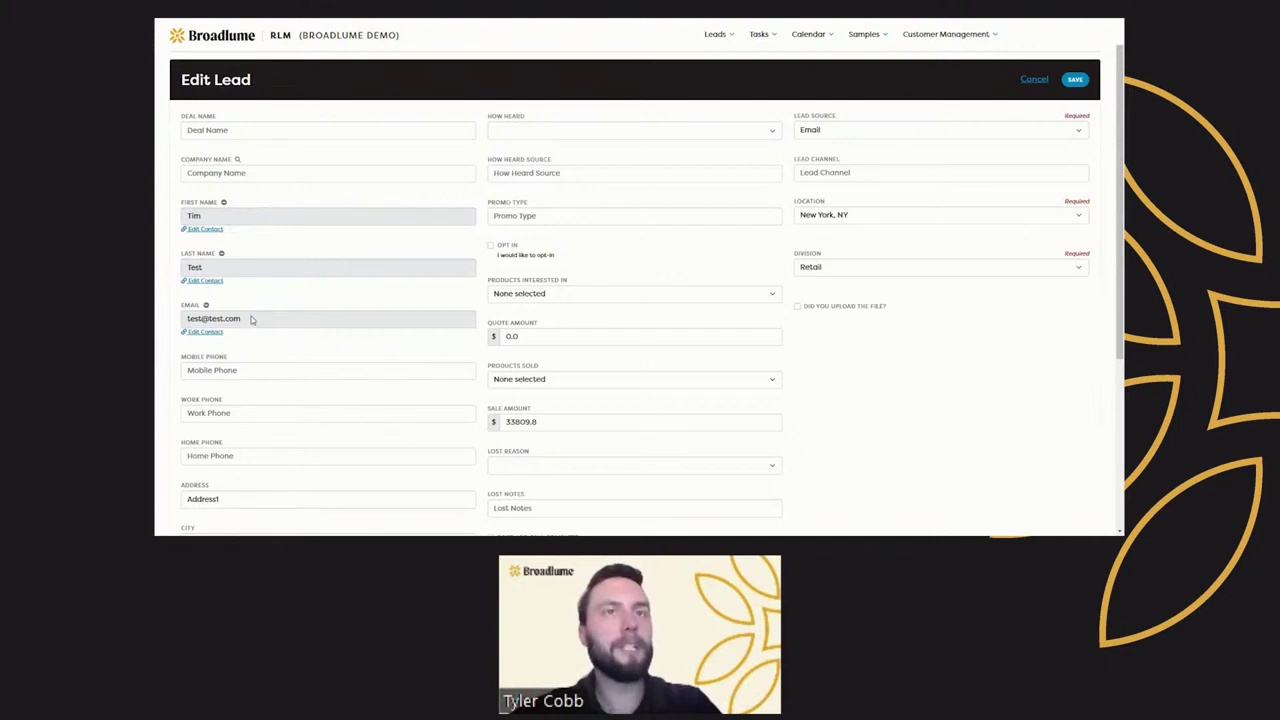
- Save the lead with its newly linked contact and review the lead's details
scroll(284, 308, "down", 1)
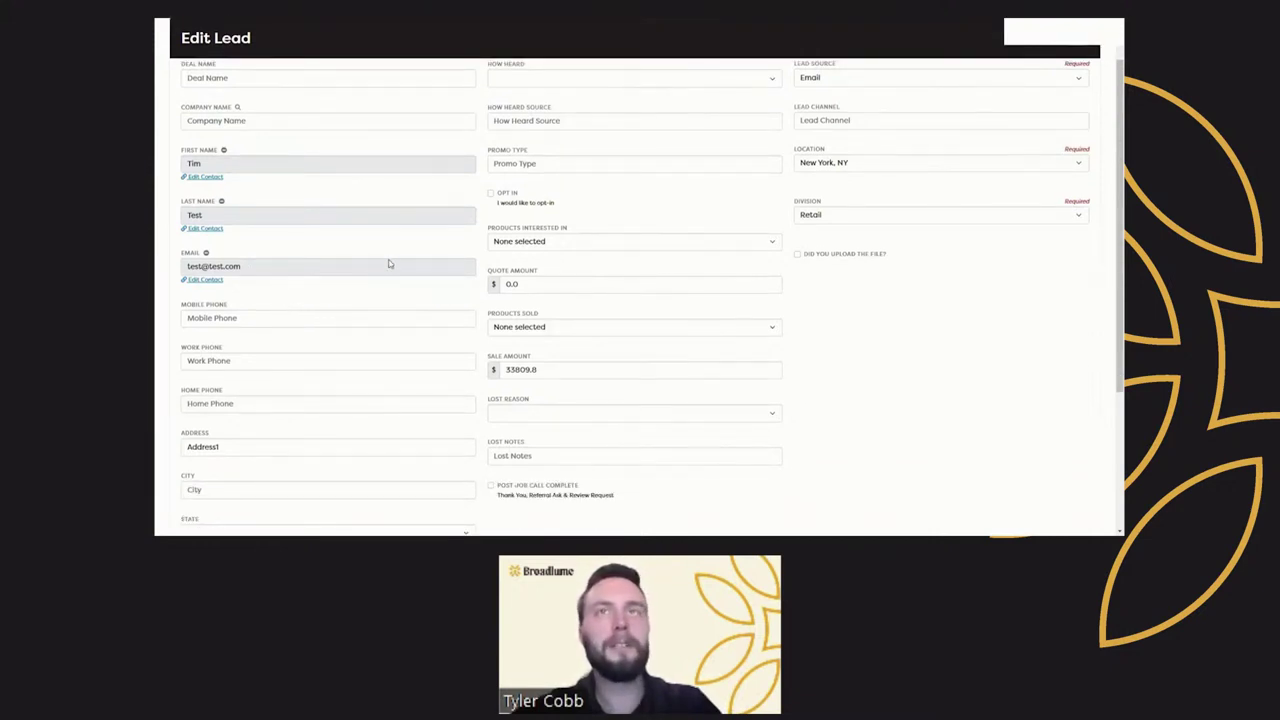
scroll(652, 282, "down", 3)
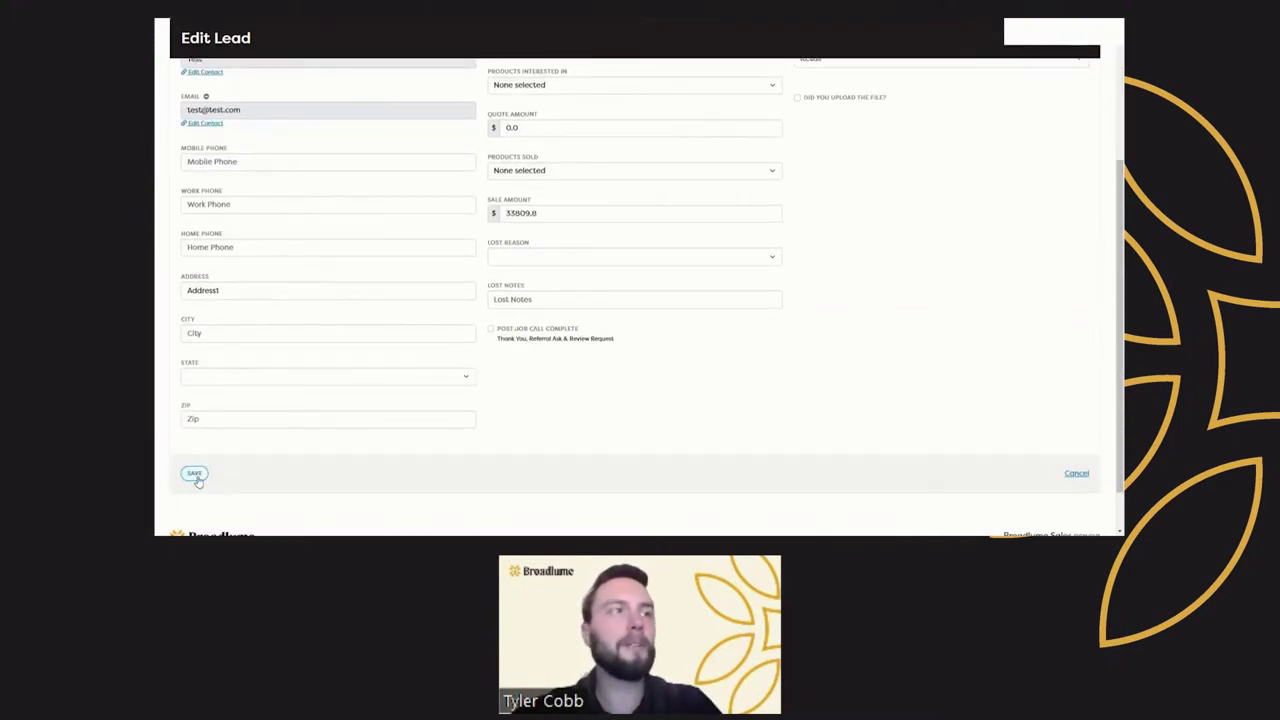
left_click(195, 474)
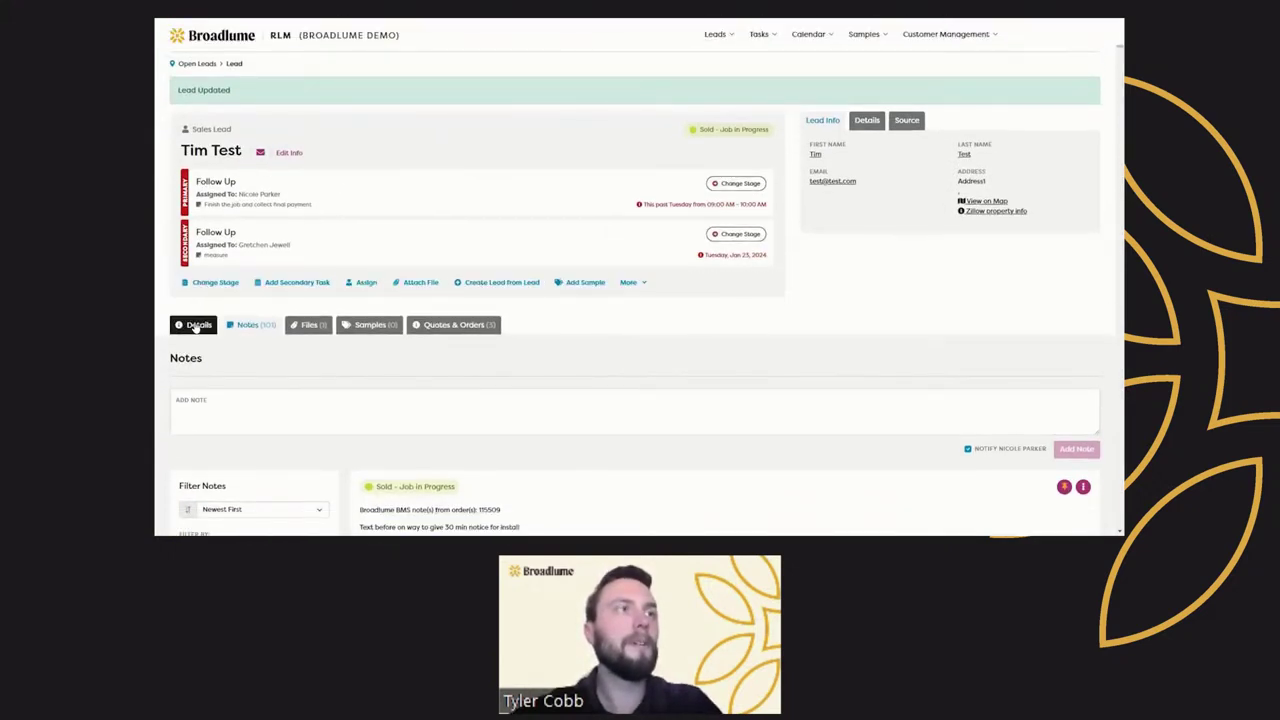
left_click(196, 324)
scroll(190, 322, "down", 3)
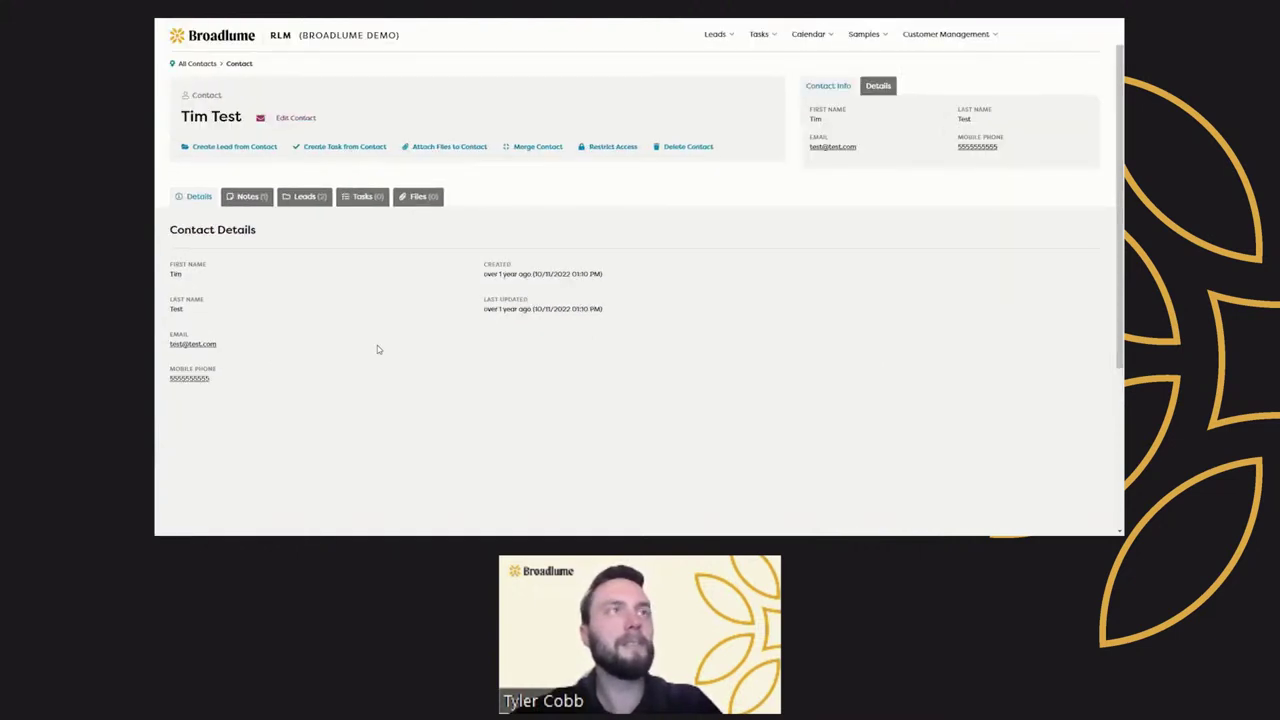
- Review the contact's attached leads, and bring up the leads attached to the ABC Builder company
left_click(292, 198)
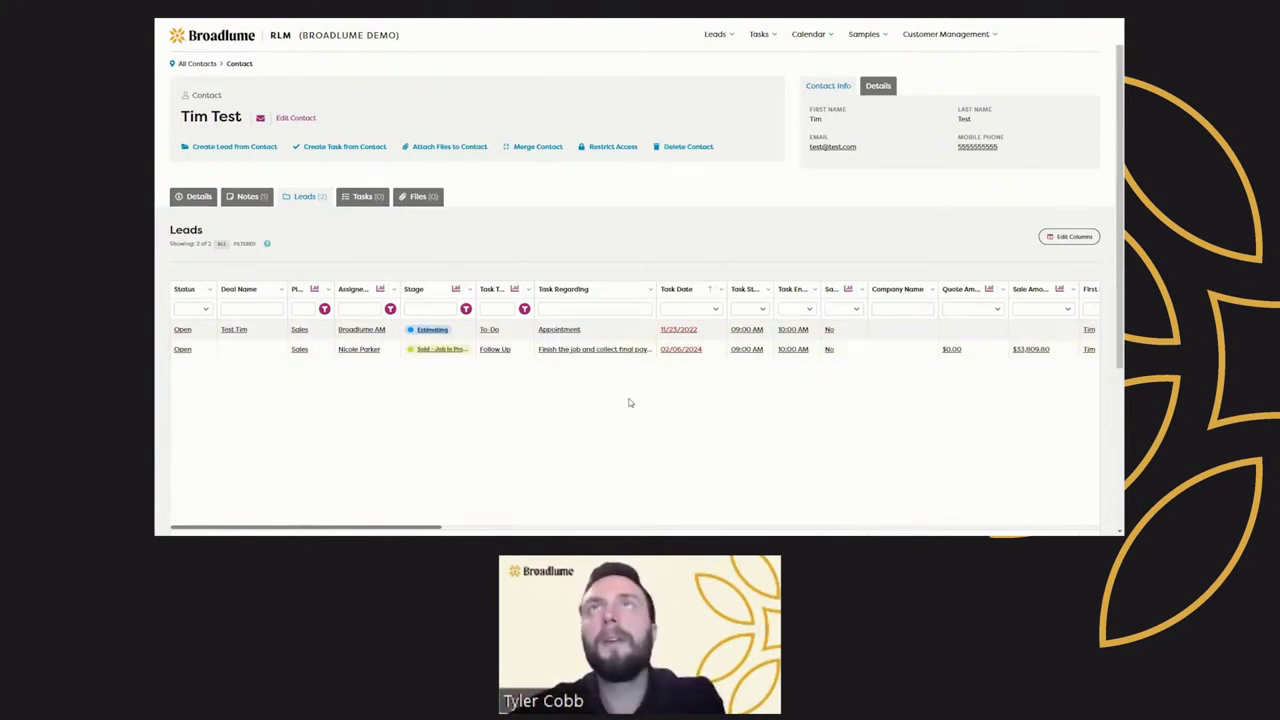
left_click(974, 36)
left_click(935, 54)
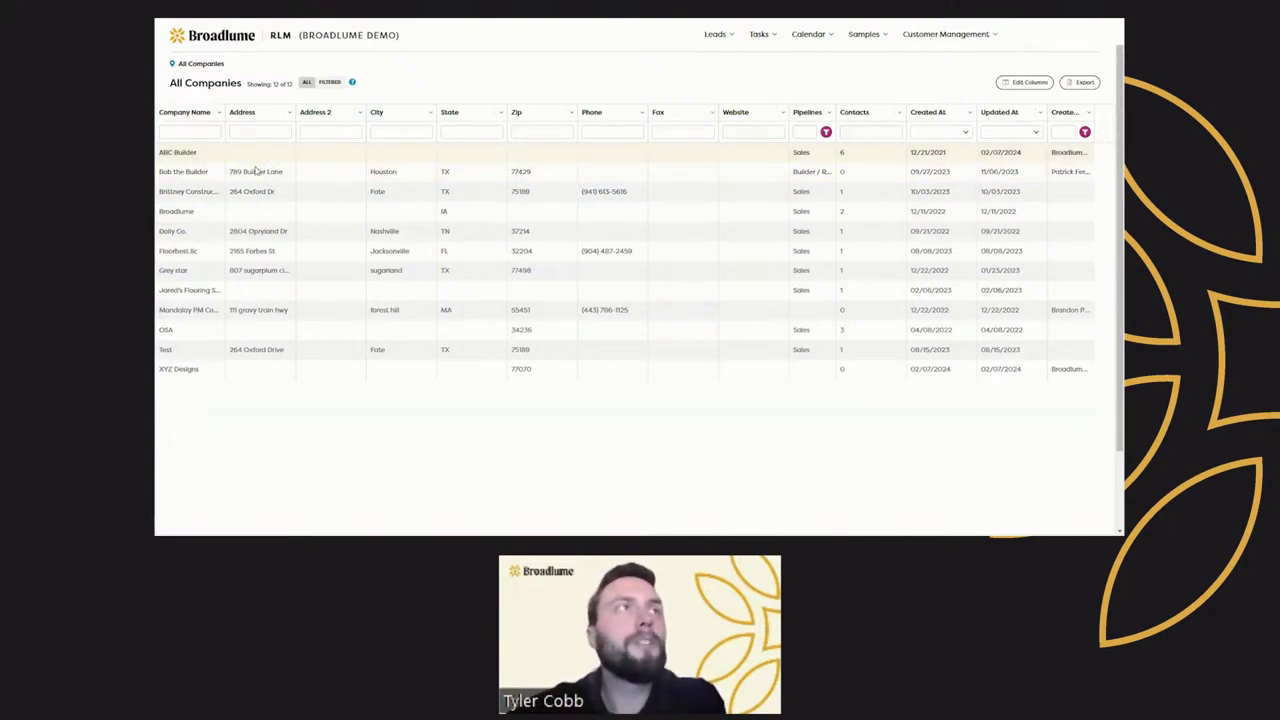
left_click(200, 158)
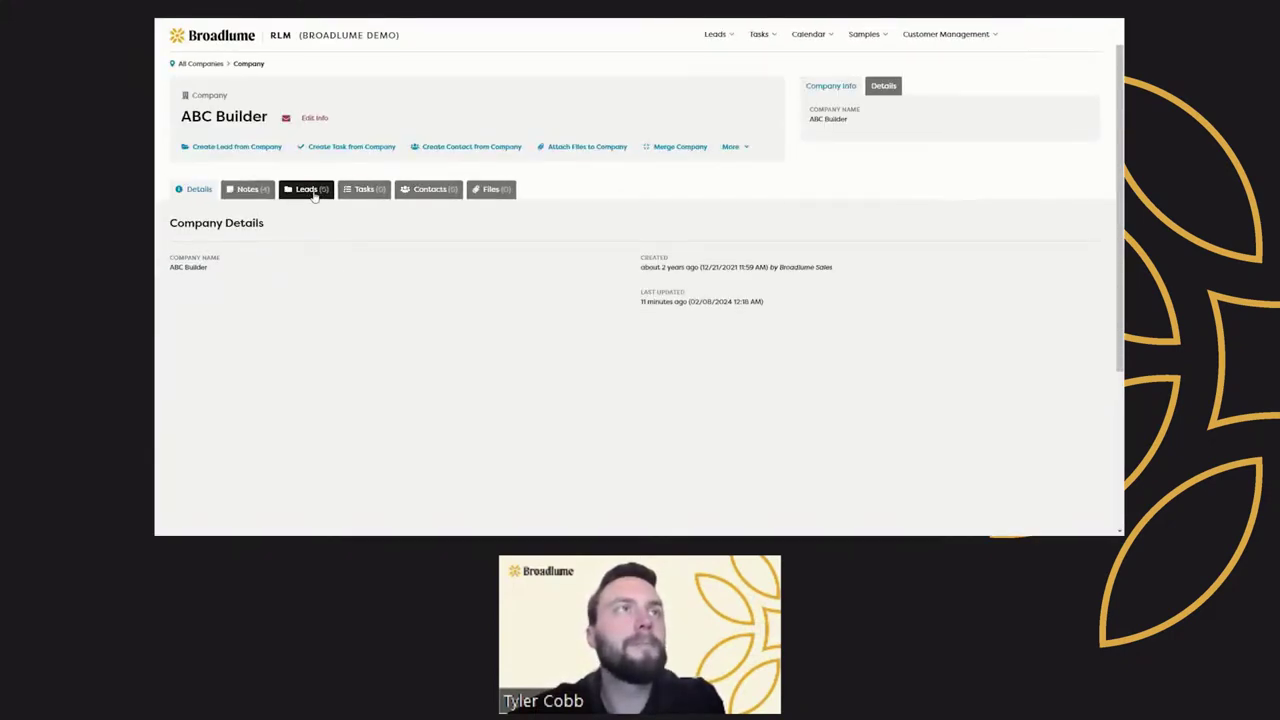
left_click(314, 195)
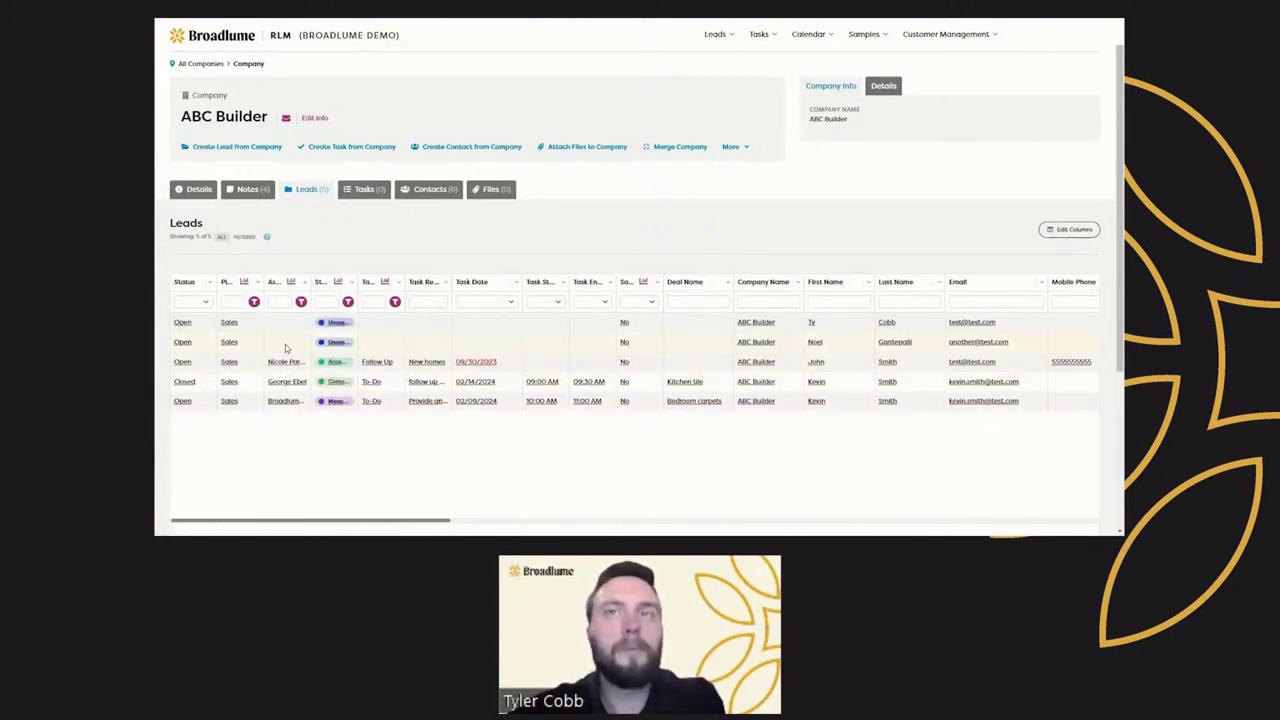
- Open the first unassigned lead of ABC Builder for editing and unlink the company from it
left_click(811, 323)
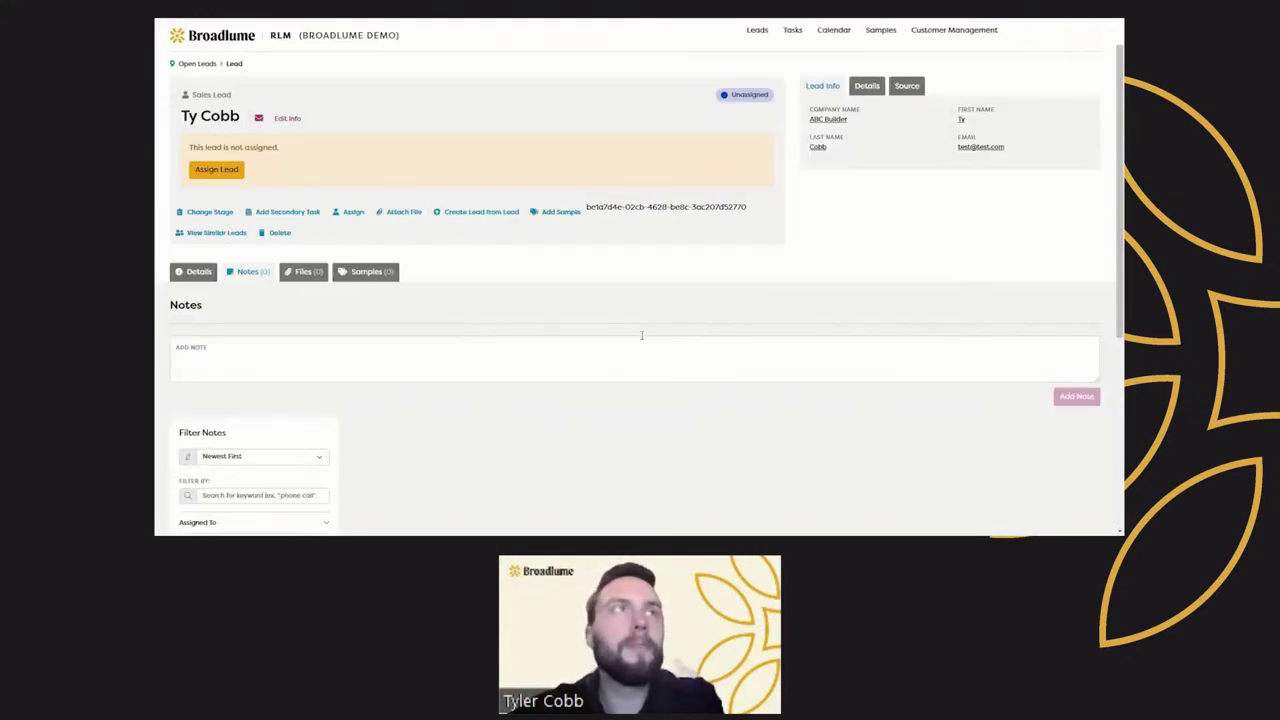
left_click(292, 119)
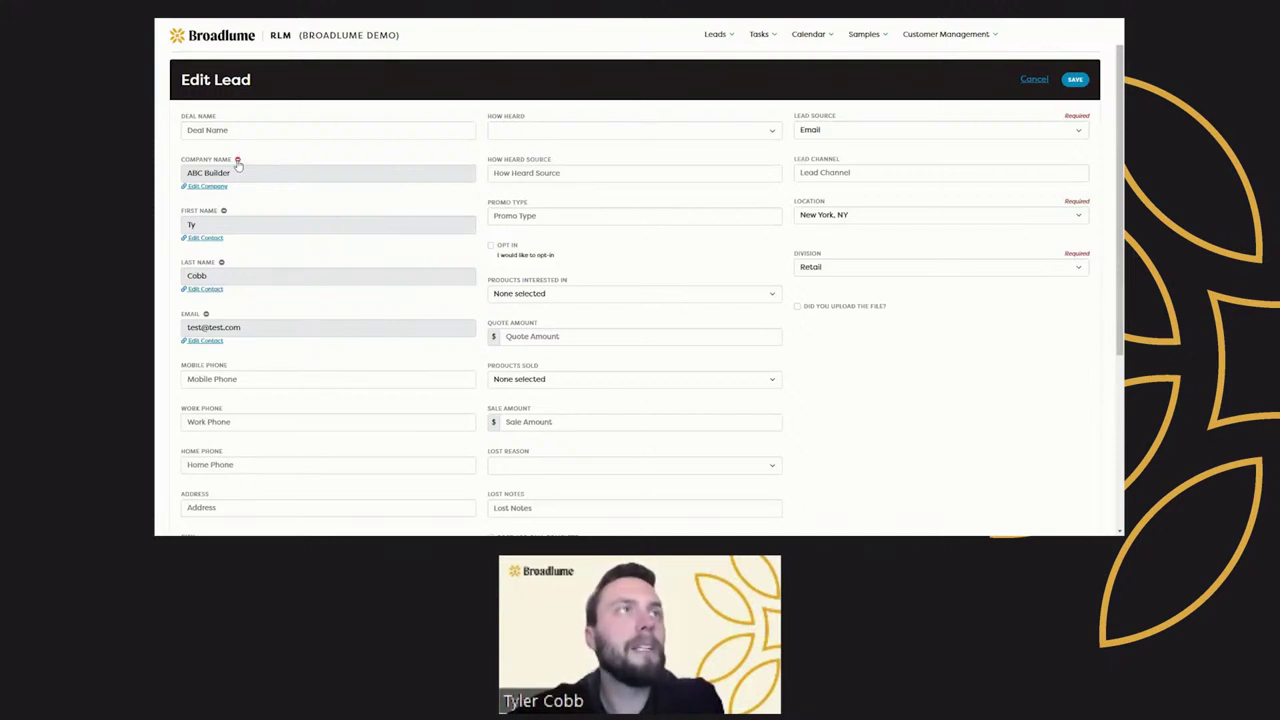
left_click(237, 161)
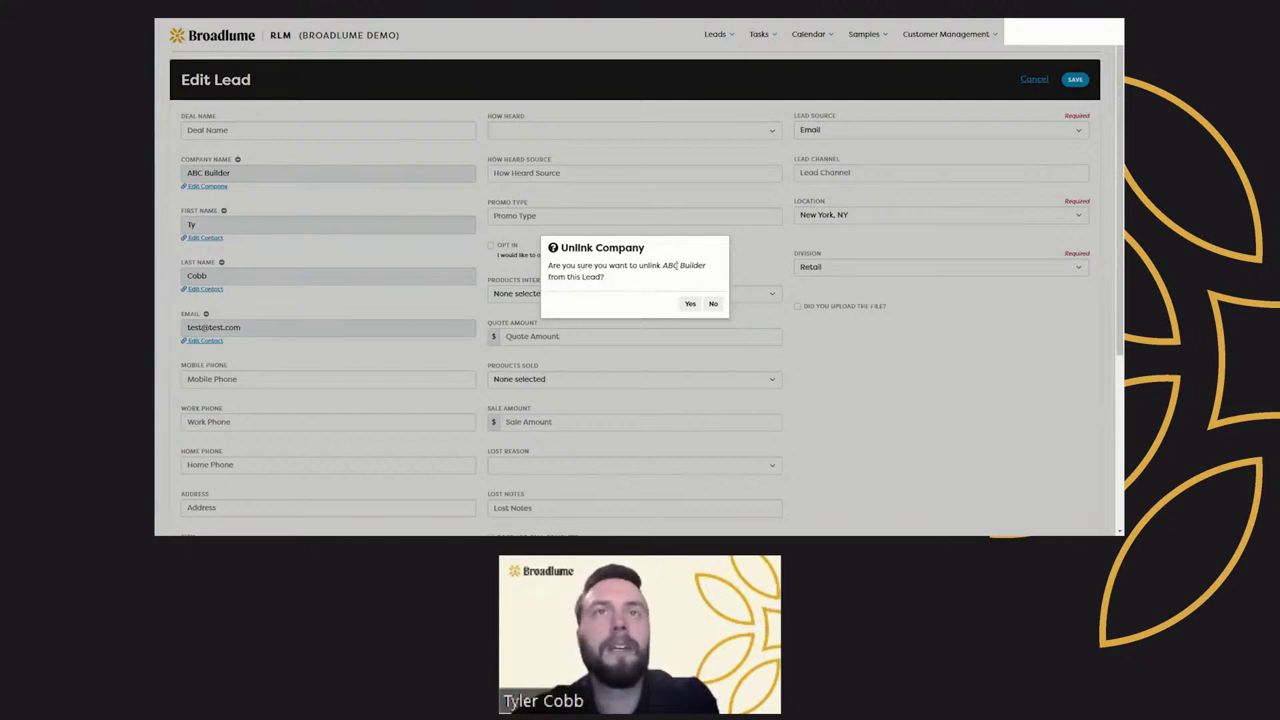
left_click(690, 302)
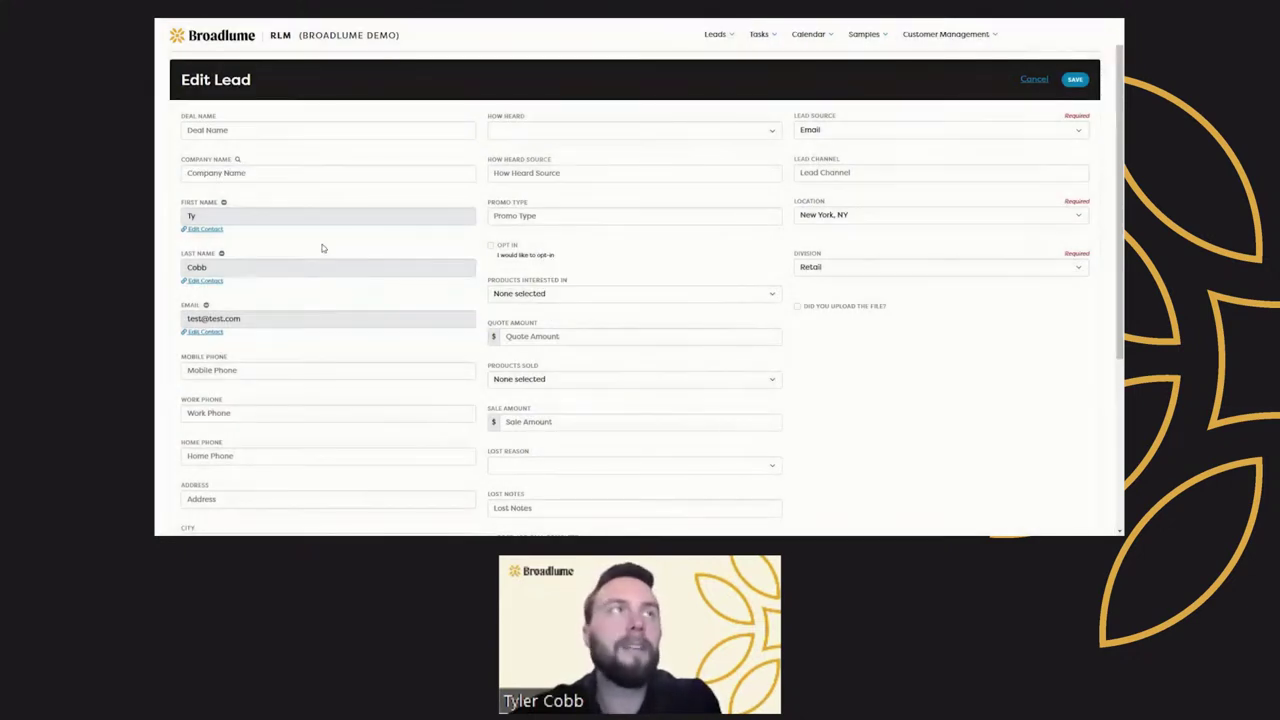
- Link the lead to the existing company XYZ Designs, save the lead, and view its details
left_click(256, 177)
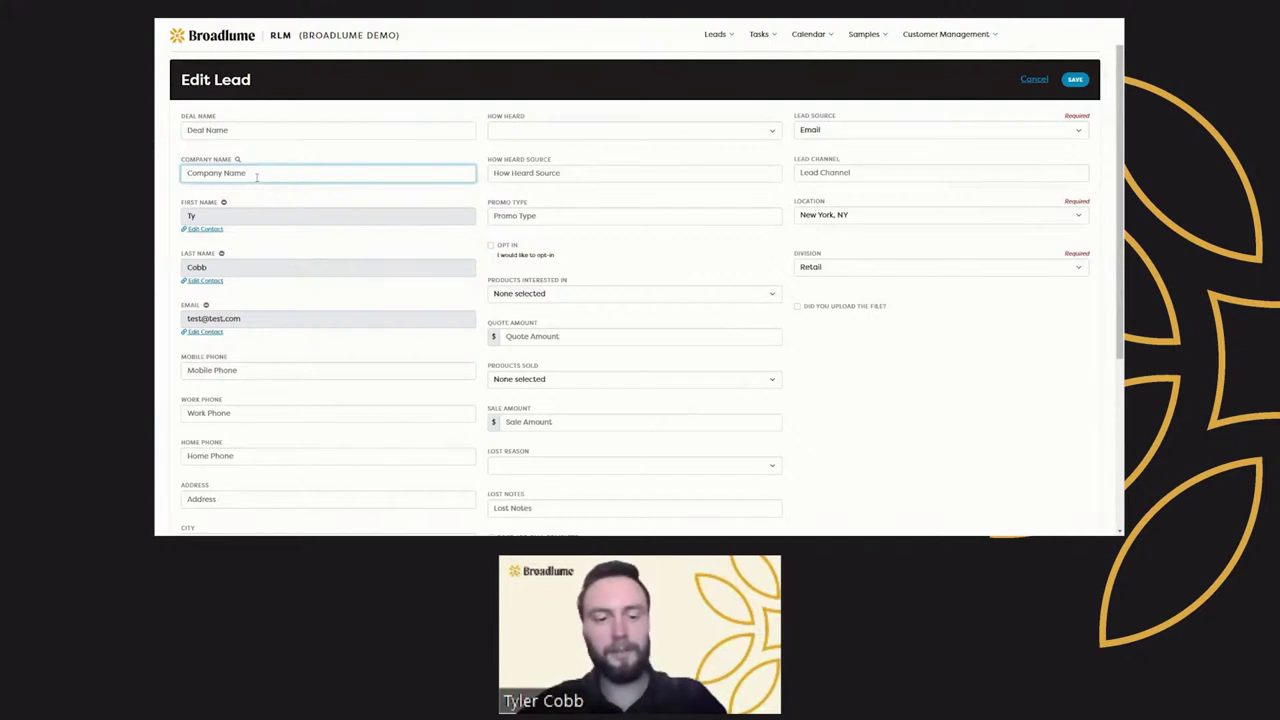
type("xyz")
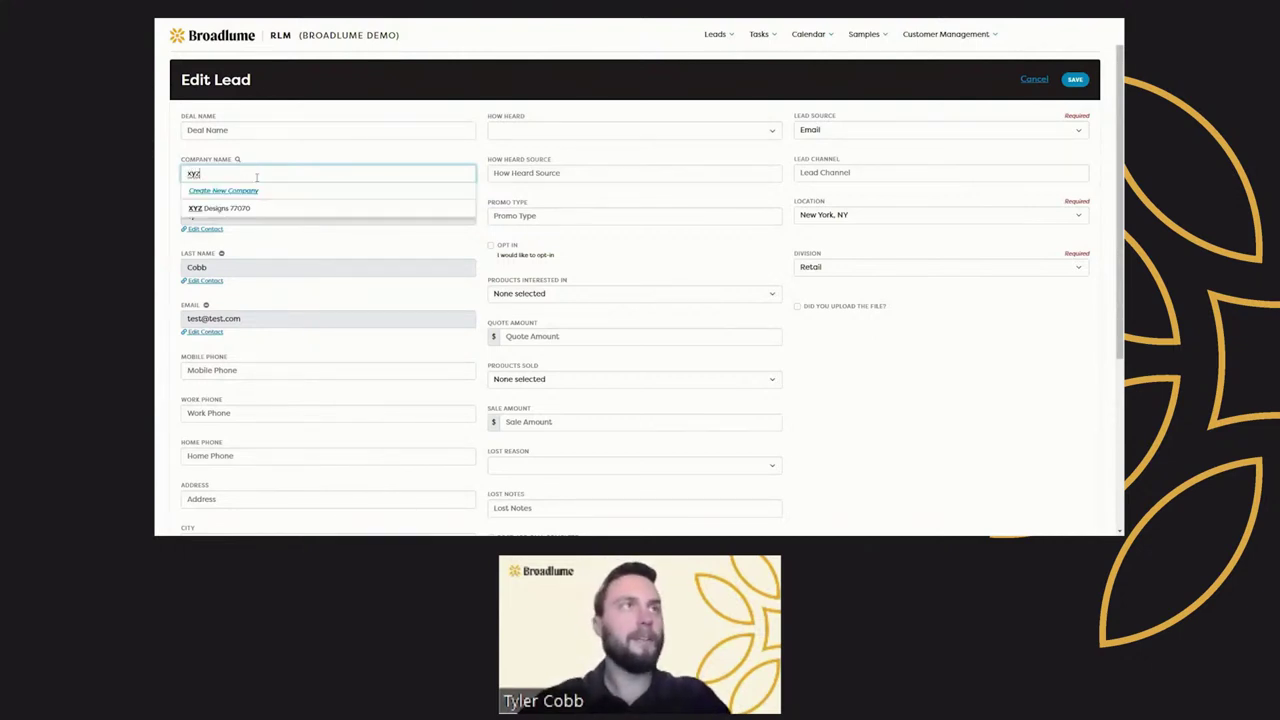
left_click(232, 208)
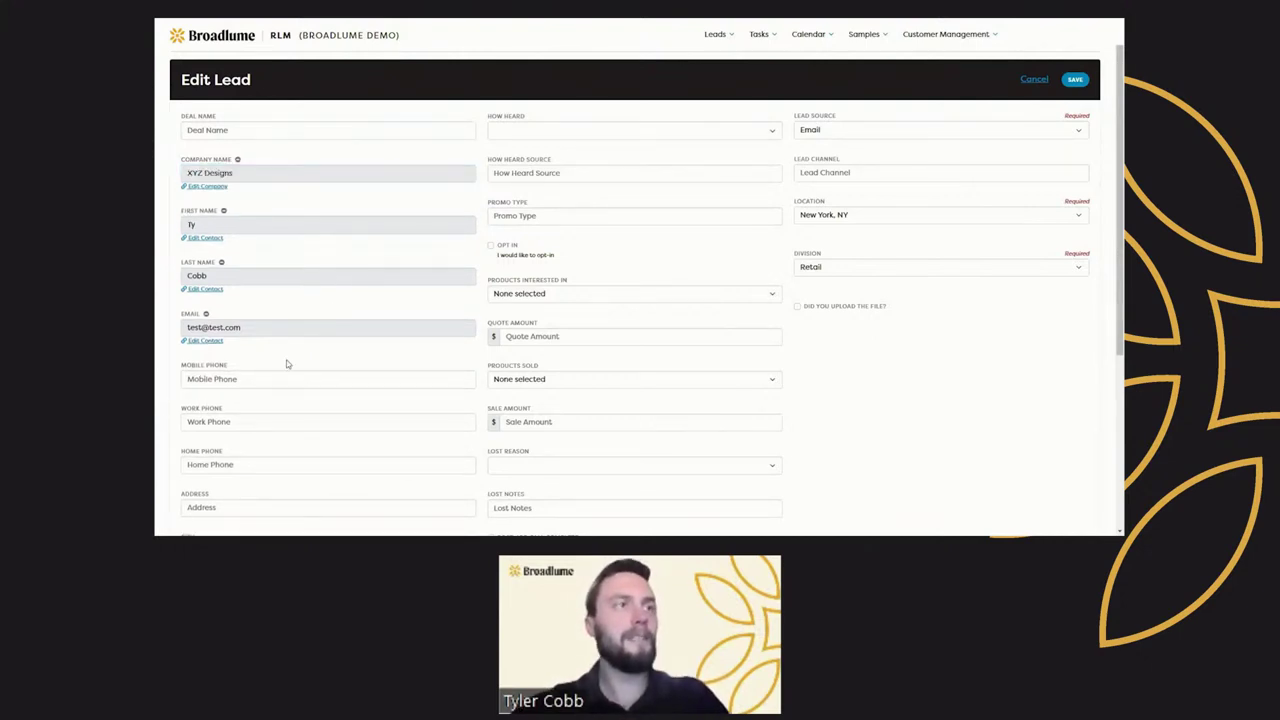
scroll(440, 340, "down", 10)
left_click(194, 429)
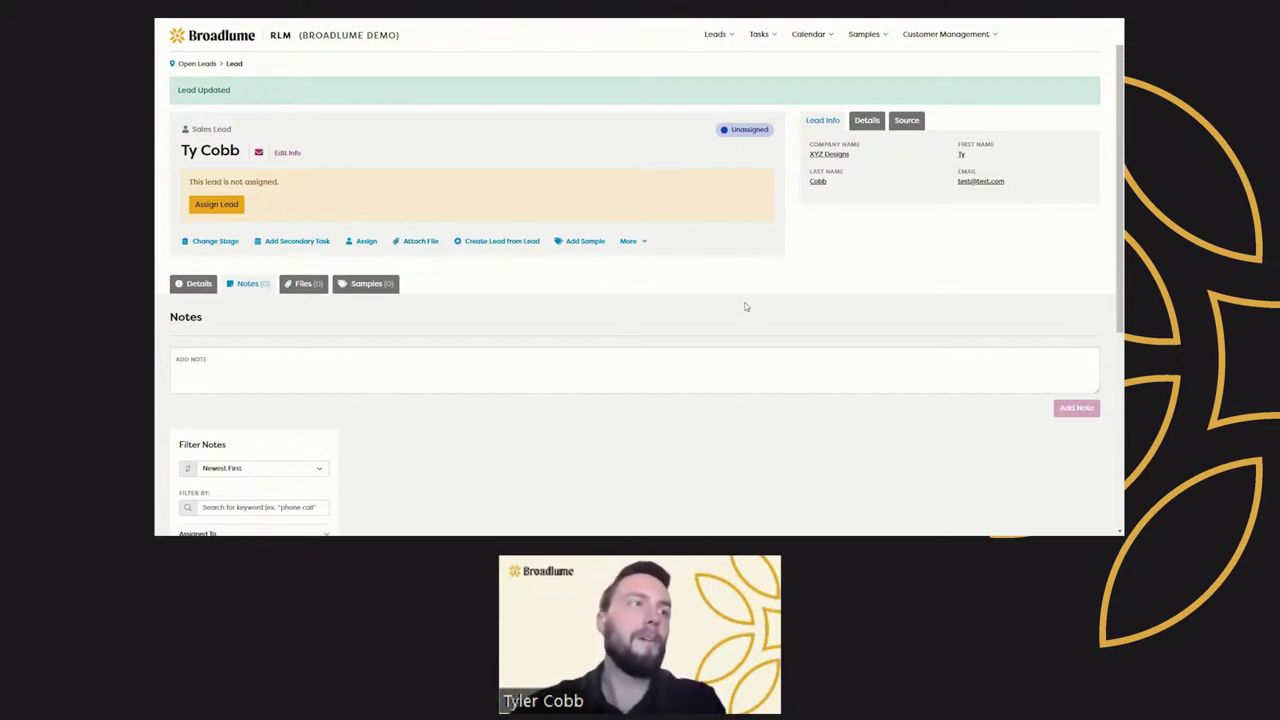
left_click(196, 284)
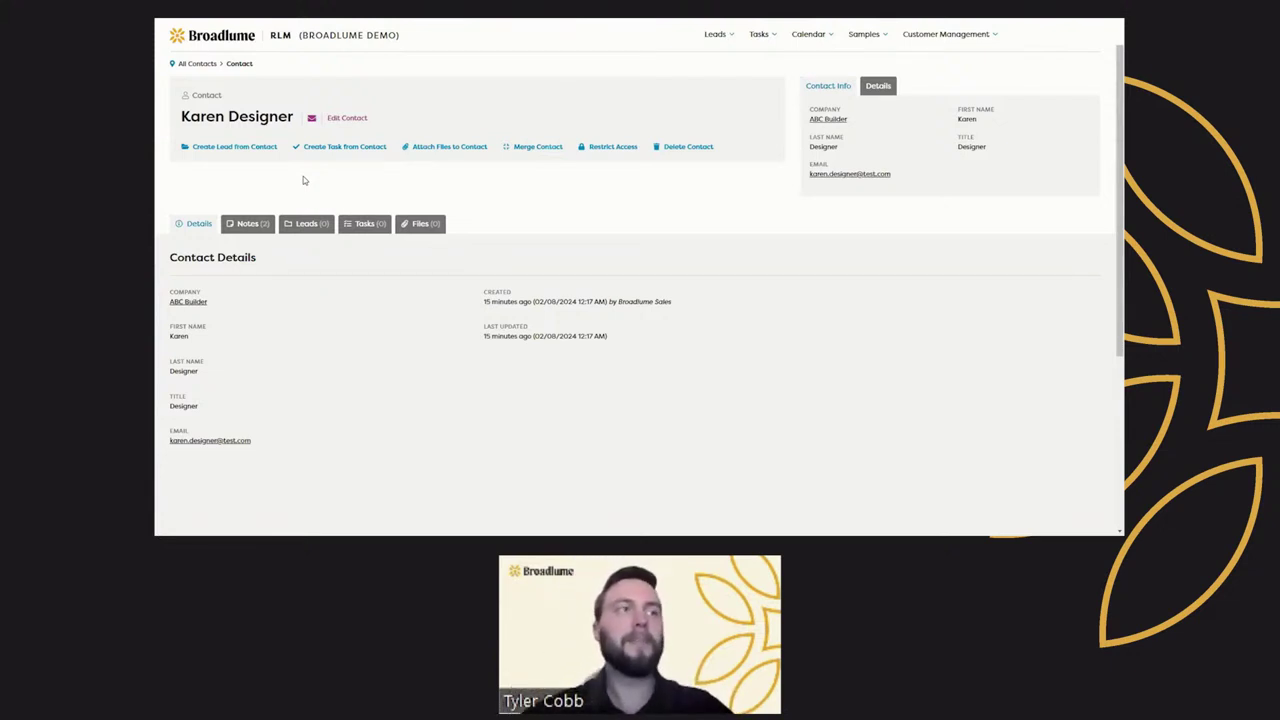
- Copy the note e-mail address of the ABC Builder contact titled Designer and review the contact's notes
left_click(312, 120)
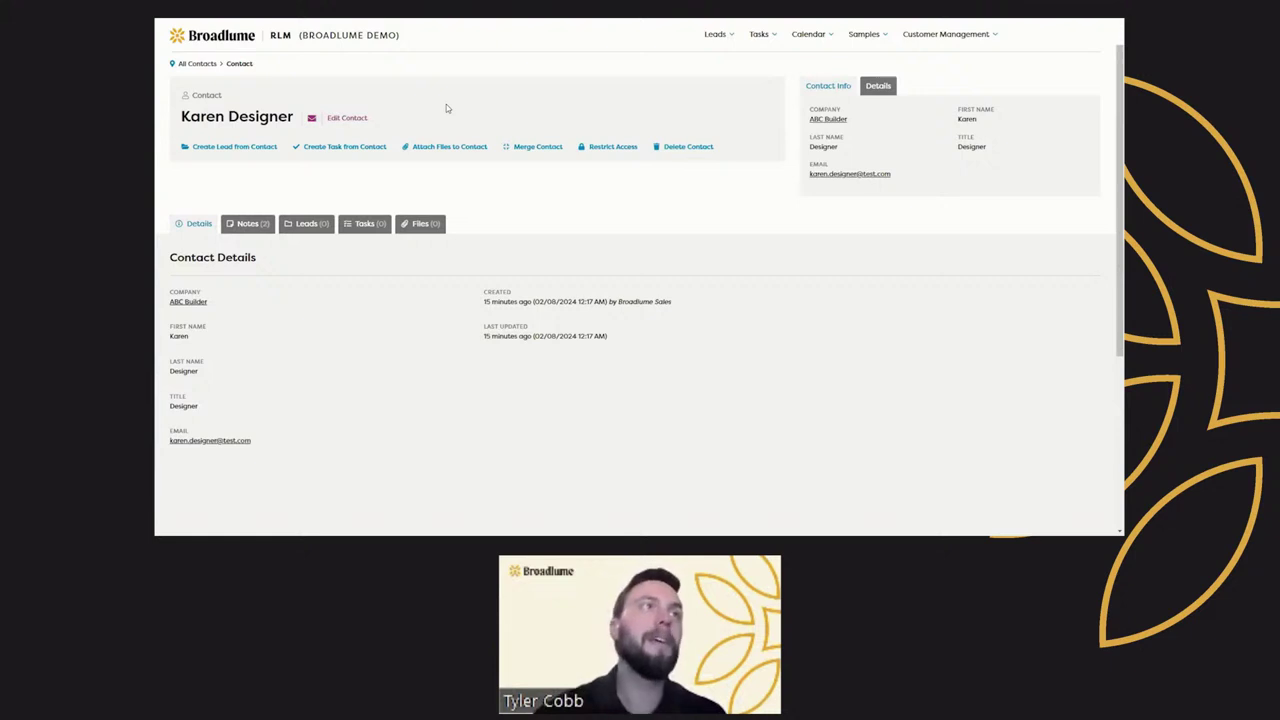
left_click(252, 229)
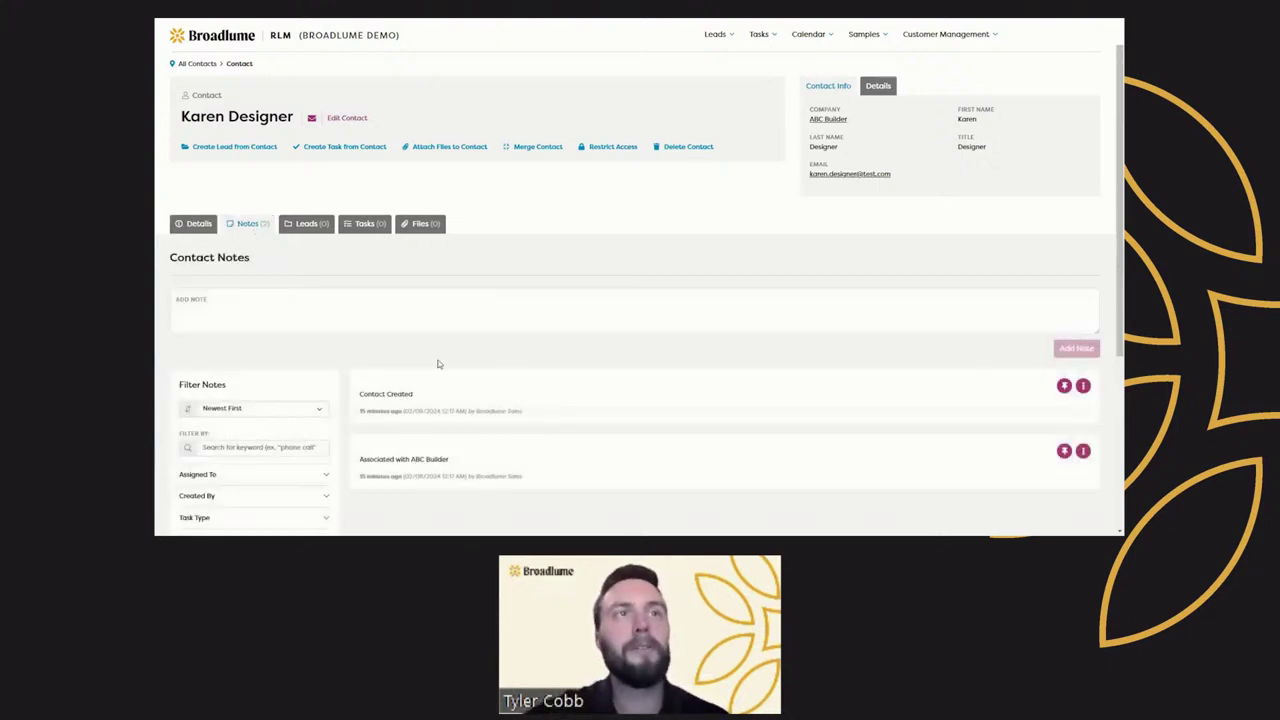
scroll(520, 412, "down", 1)
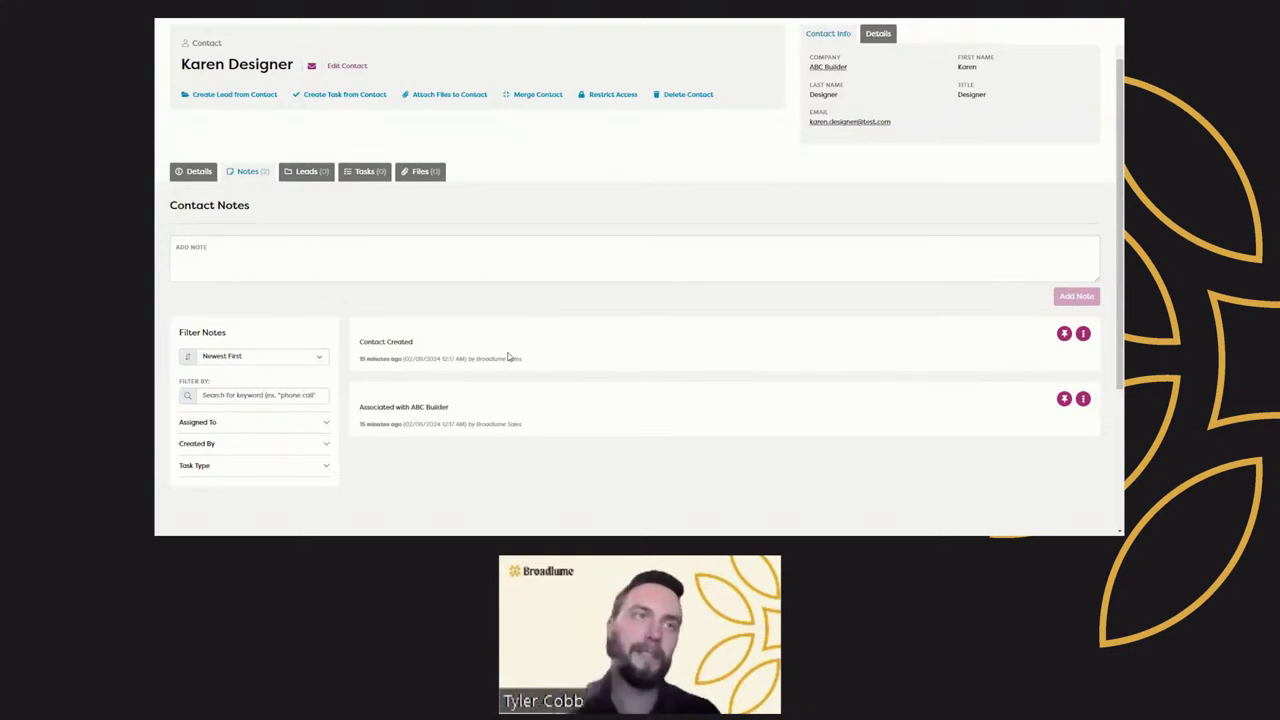
scroll(356, 317, "up", 1)
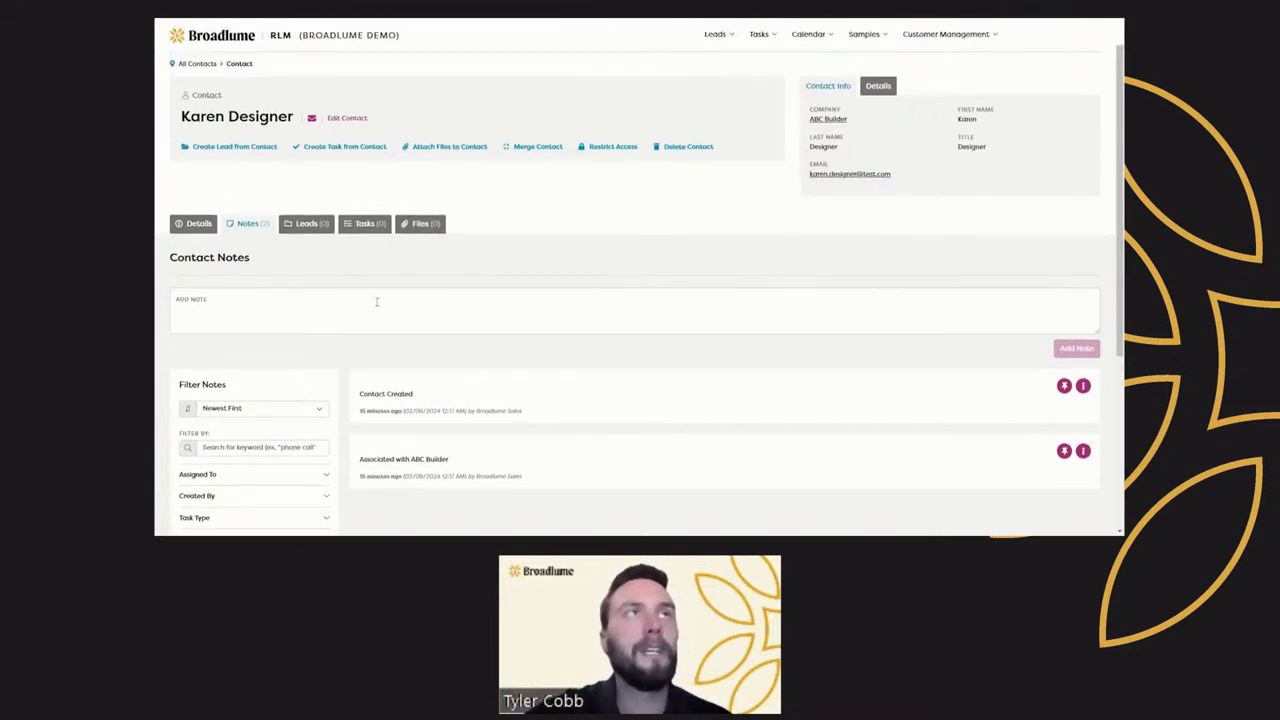
- Paste the copied note e-mail address into a new contact note to examine it, and clear the note without adding it
left_click(475, 316)
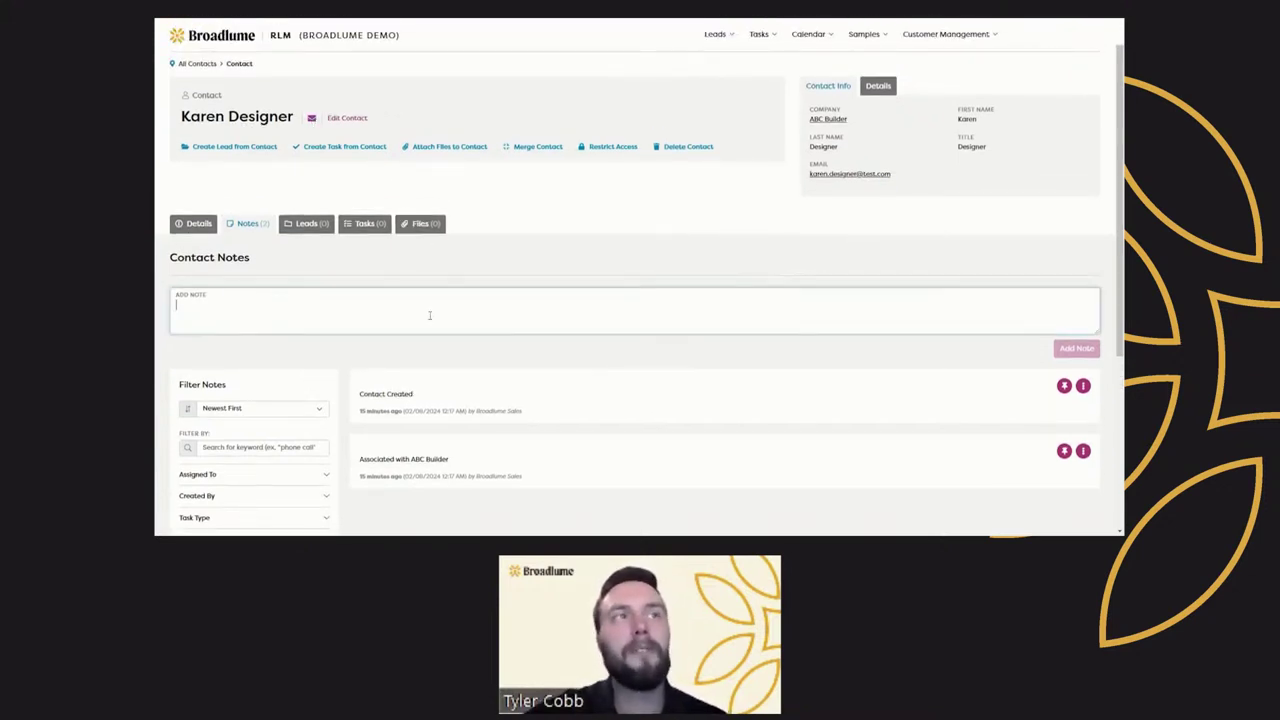
key("ctrl+v")
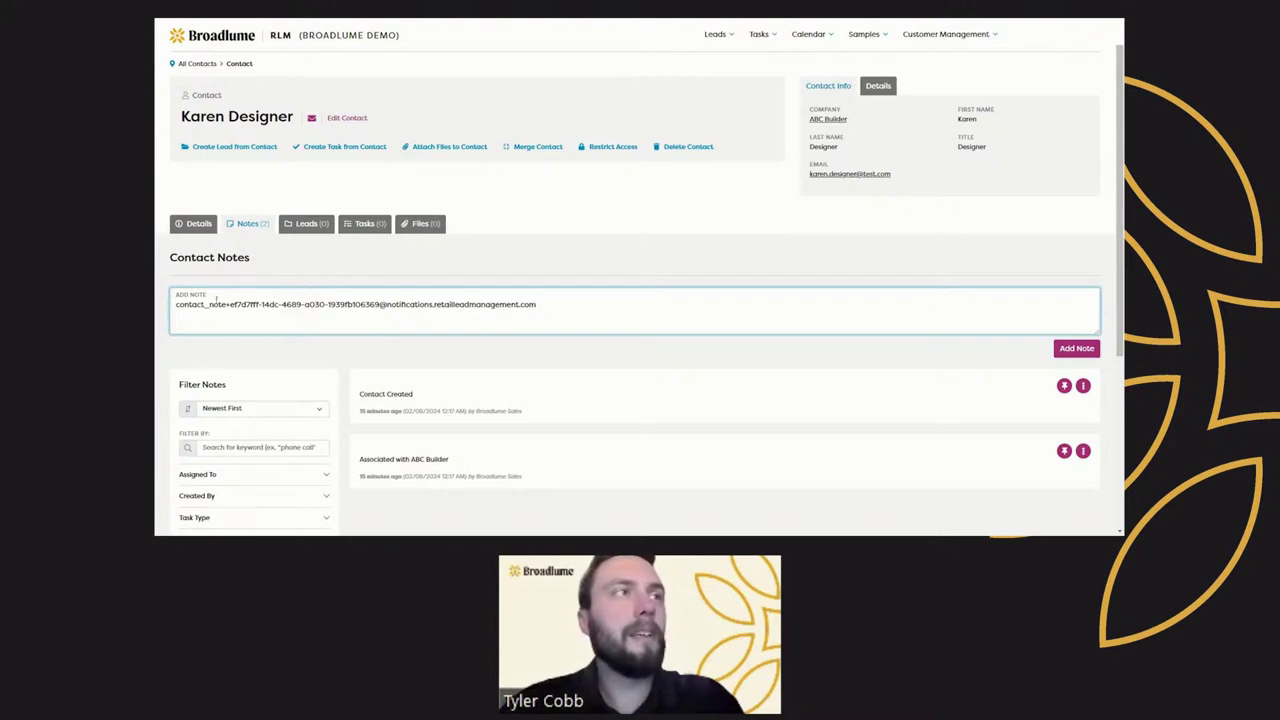
left_click_drag(203, 304, 176, 304)
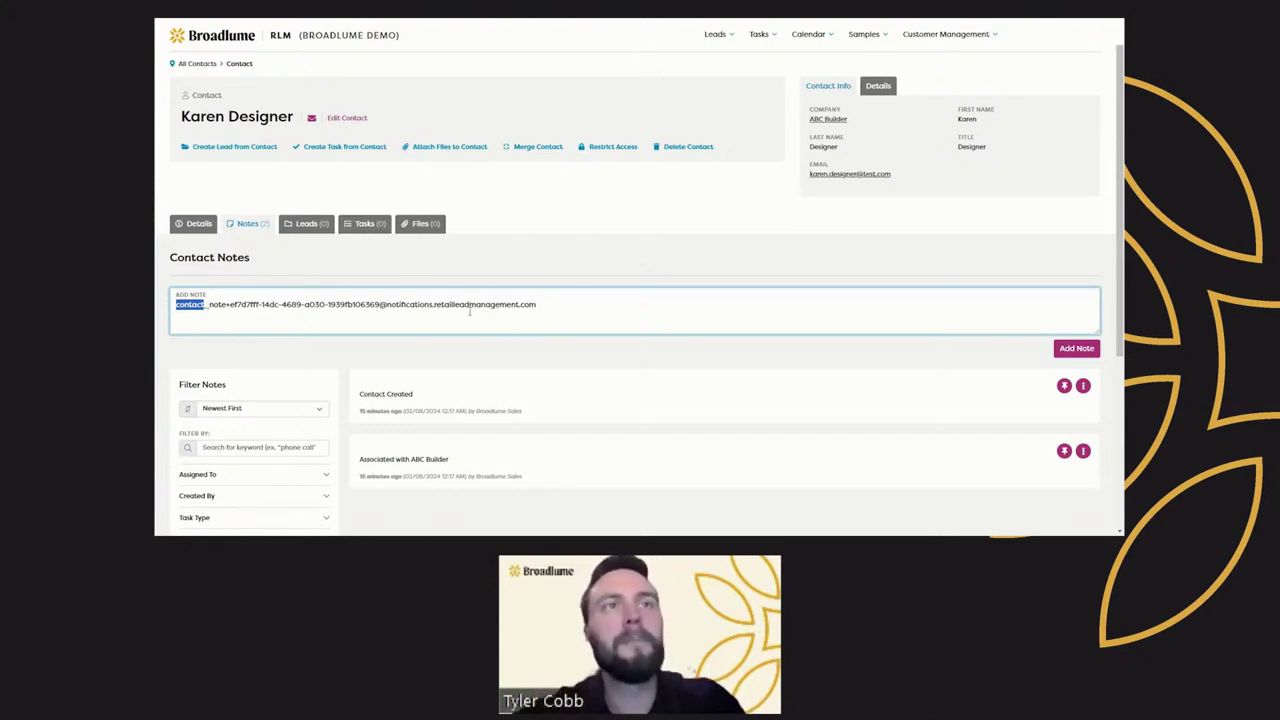
triple_click(528, 310)
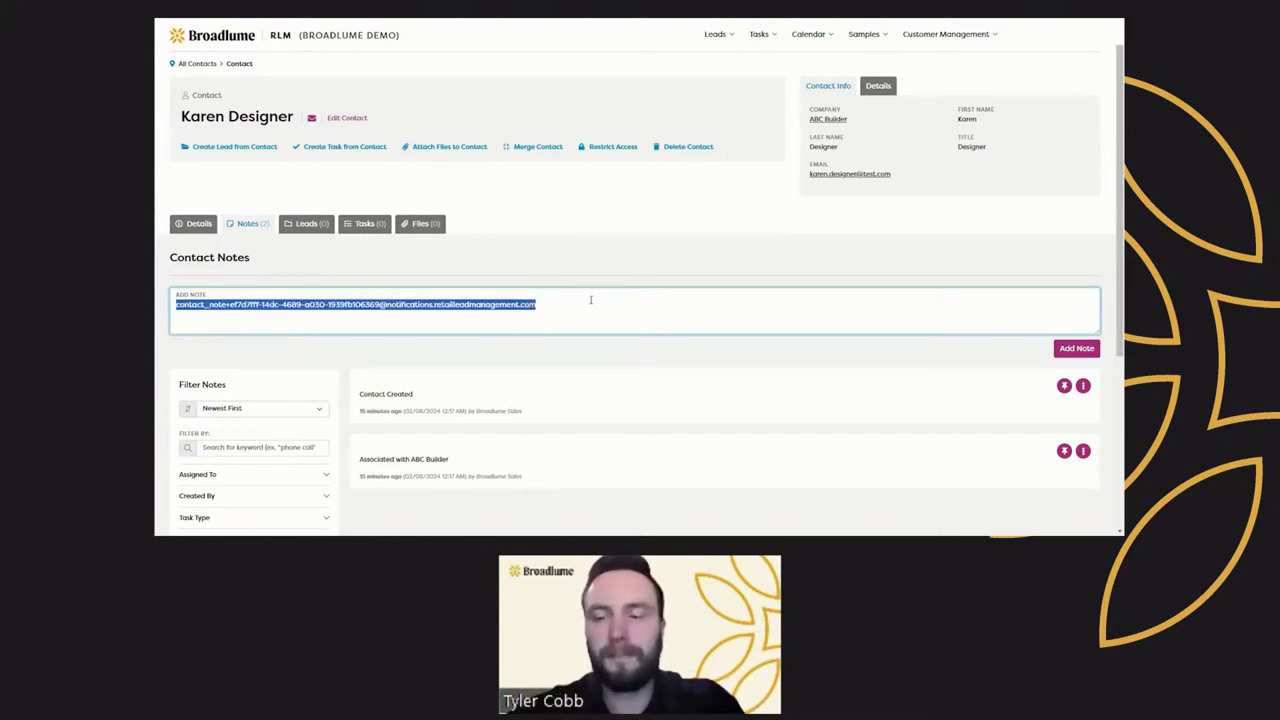
key("ctrl+x")
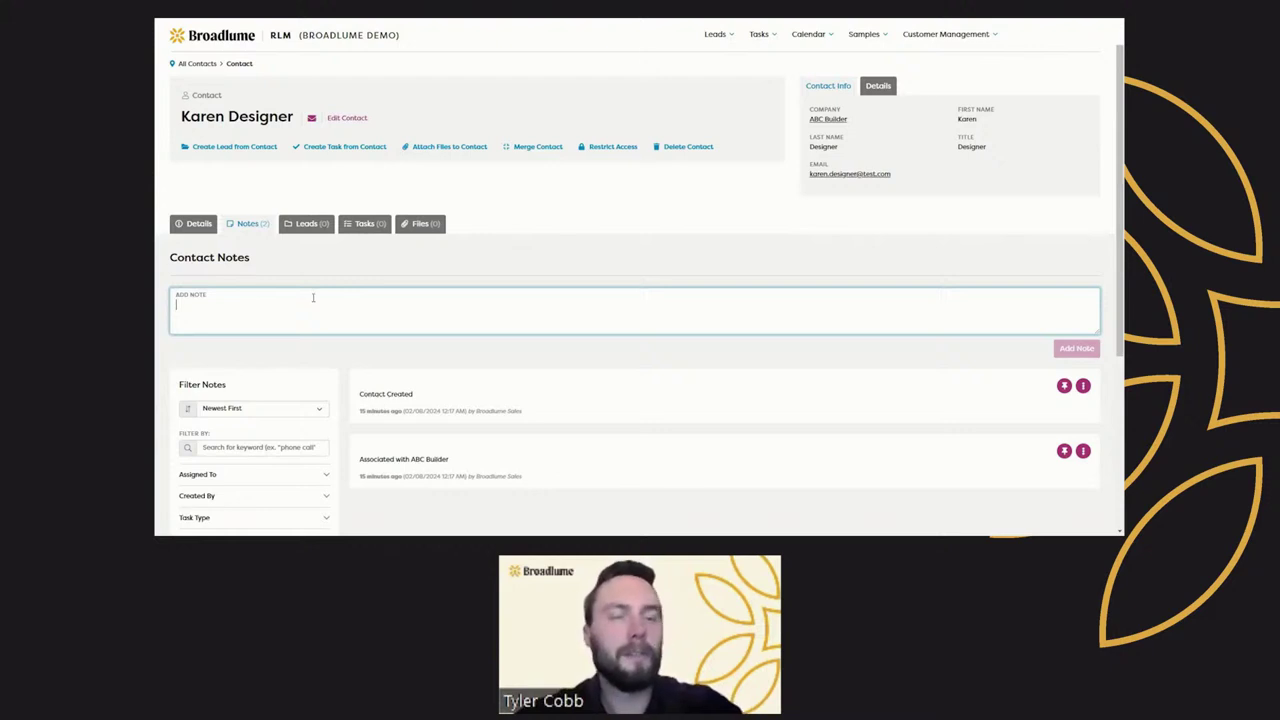
key("ctrl+v")
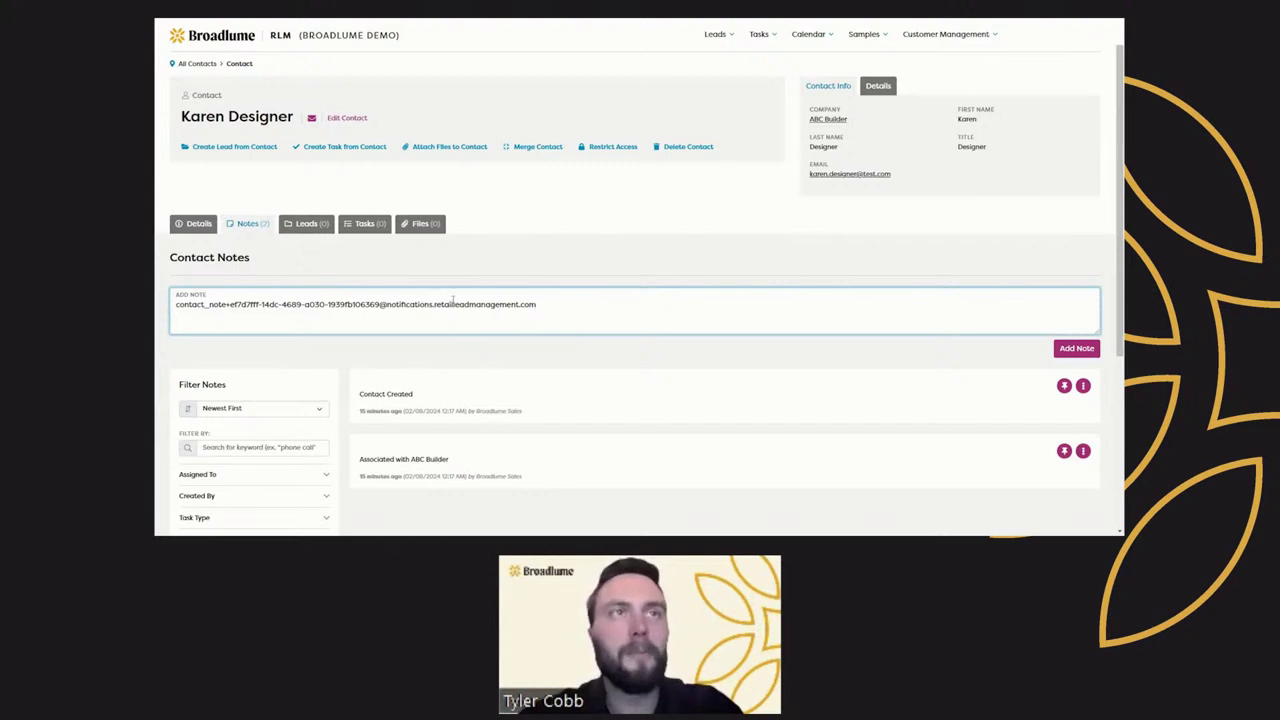
double_click(458, 308)
key("ctrl+a")
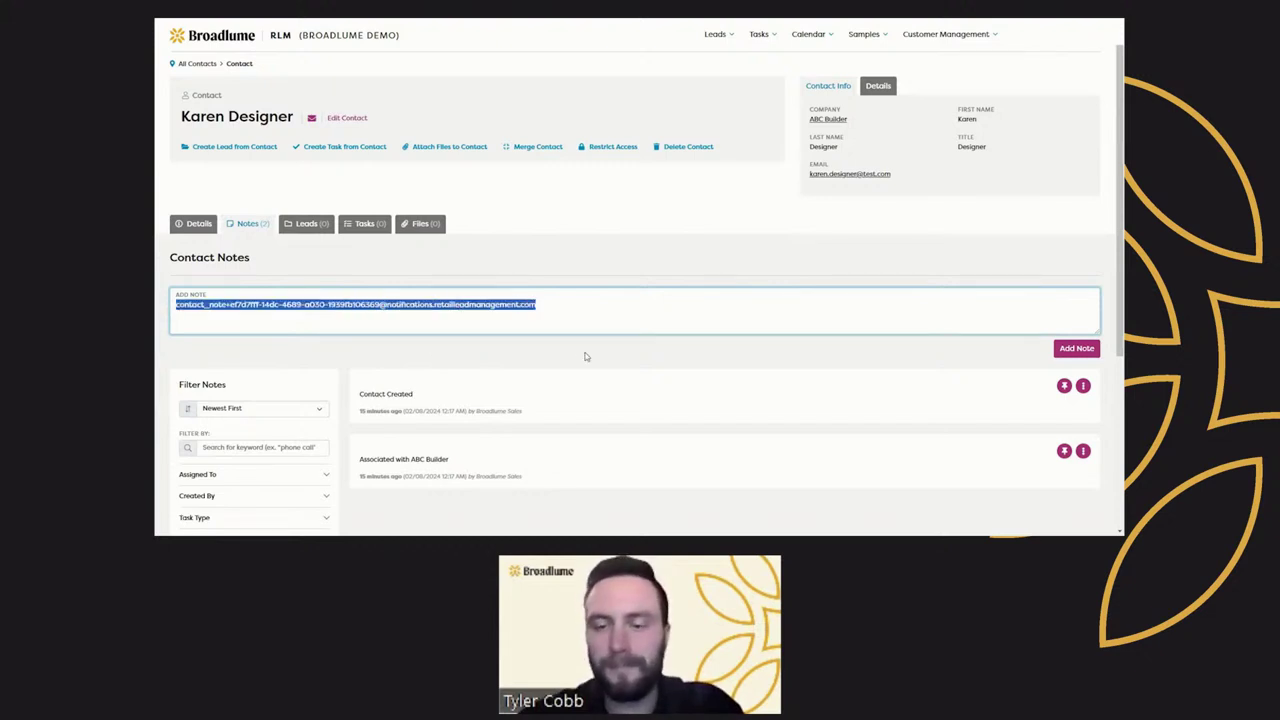
key("BackSpace")
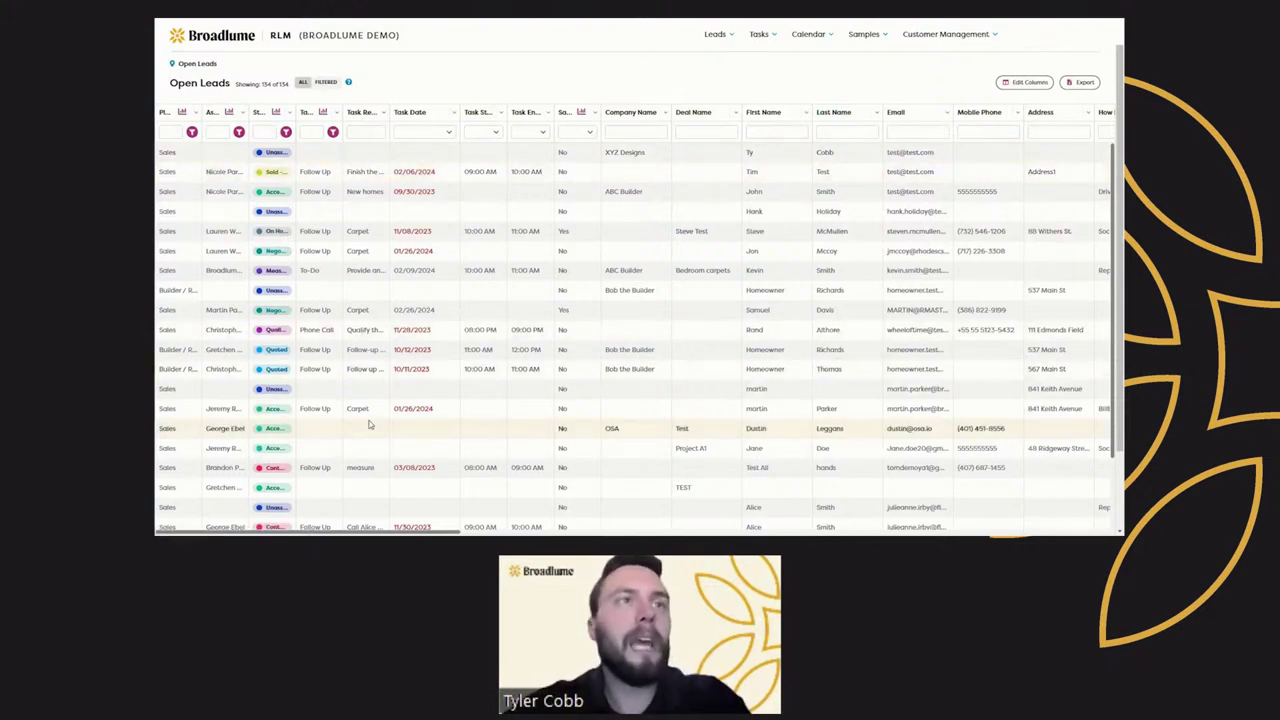
- Open the companies list and move the City column ahead of Address 2
left_click(937, 42)
left_click(928, 58)
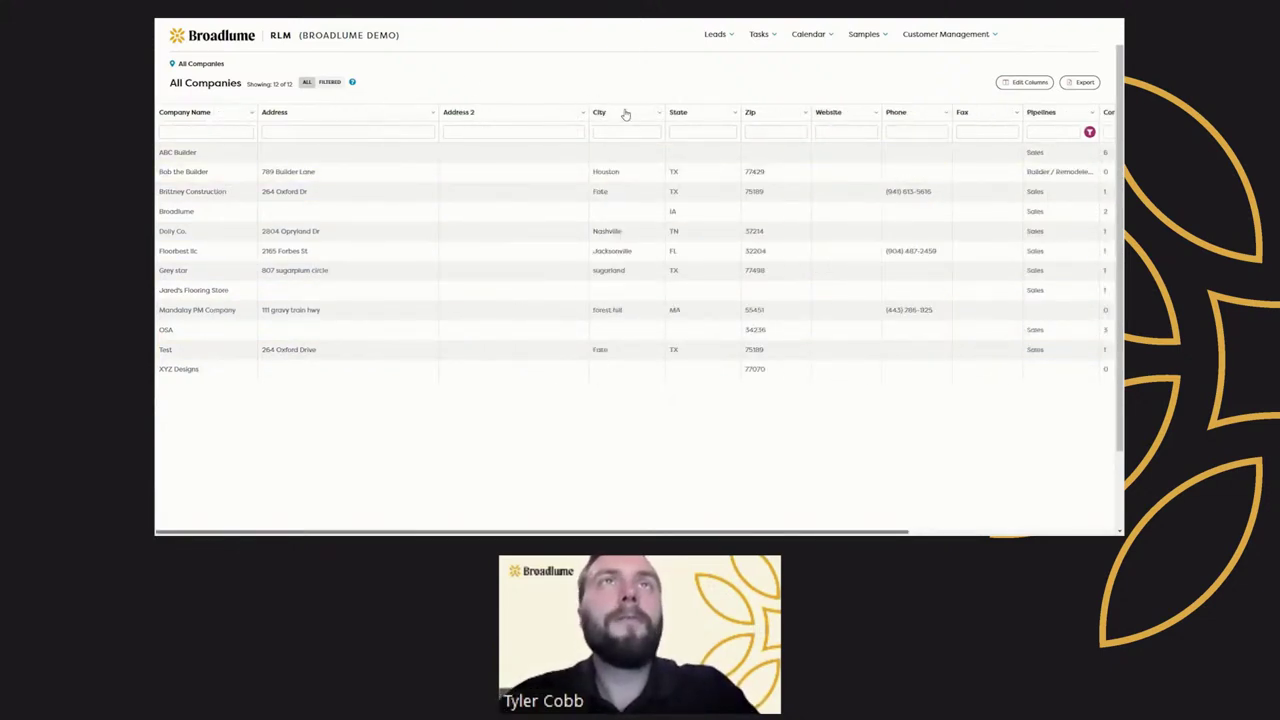
left_click_drag(620, 115, 511, 115)
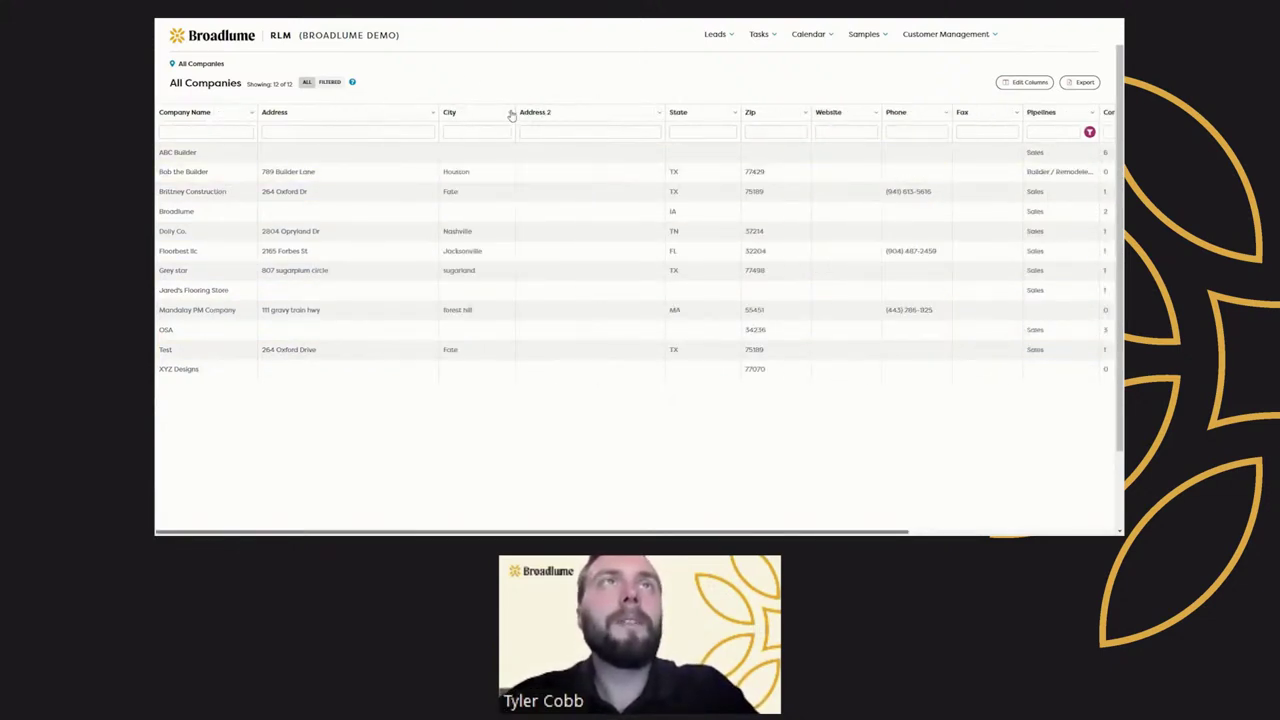
- Pin the Company Name column with Pin Left and check that it holds across the rest of the companies table
left_click(656, 114)
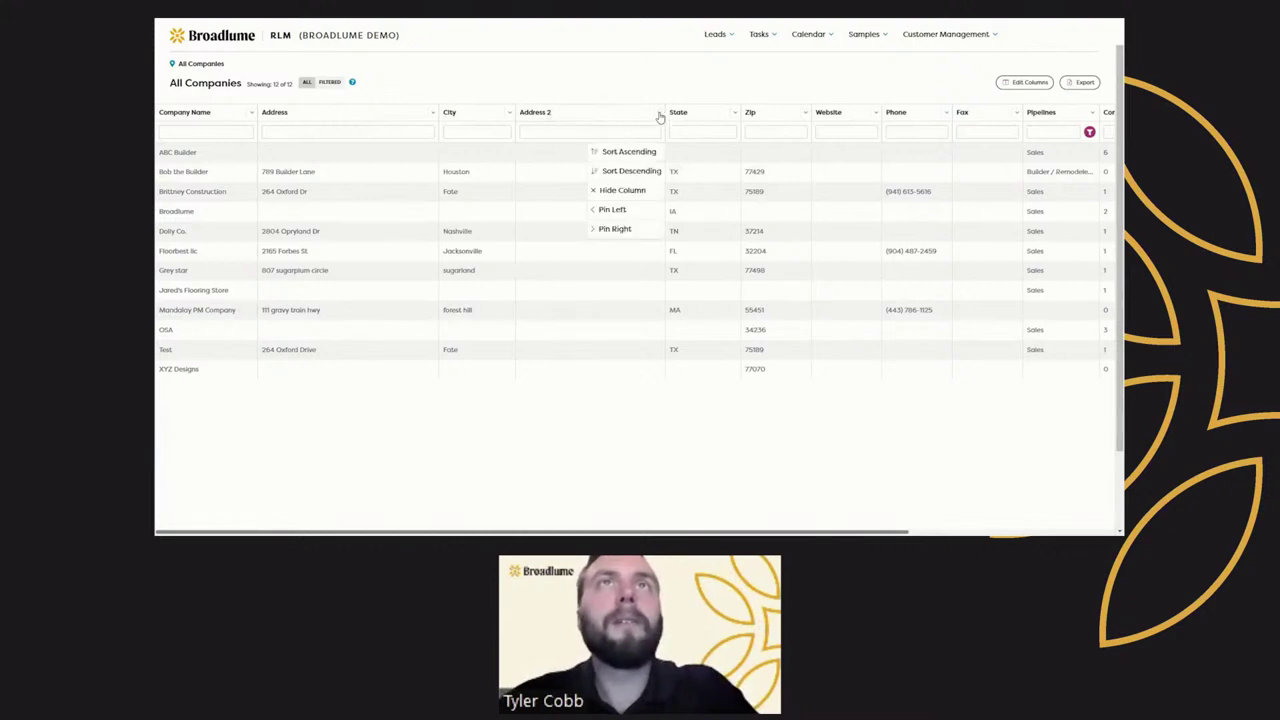
left_click(251, 113)
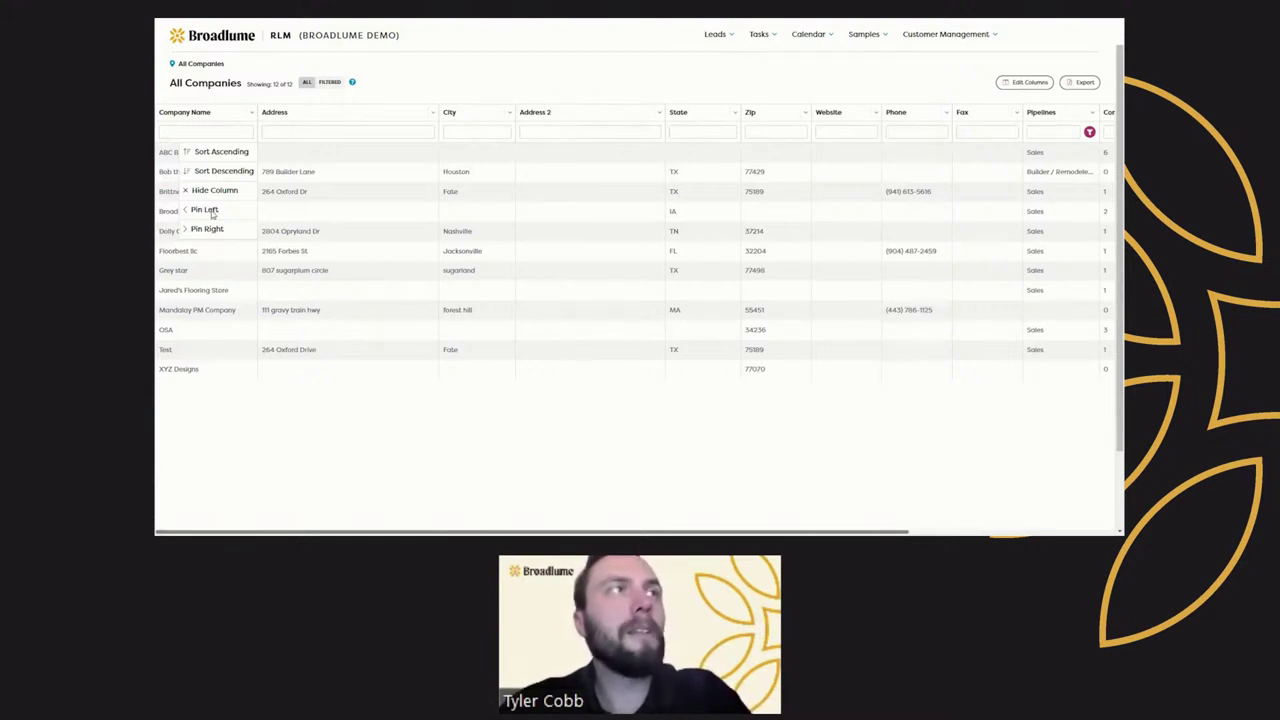
left_click(205, 210)
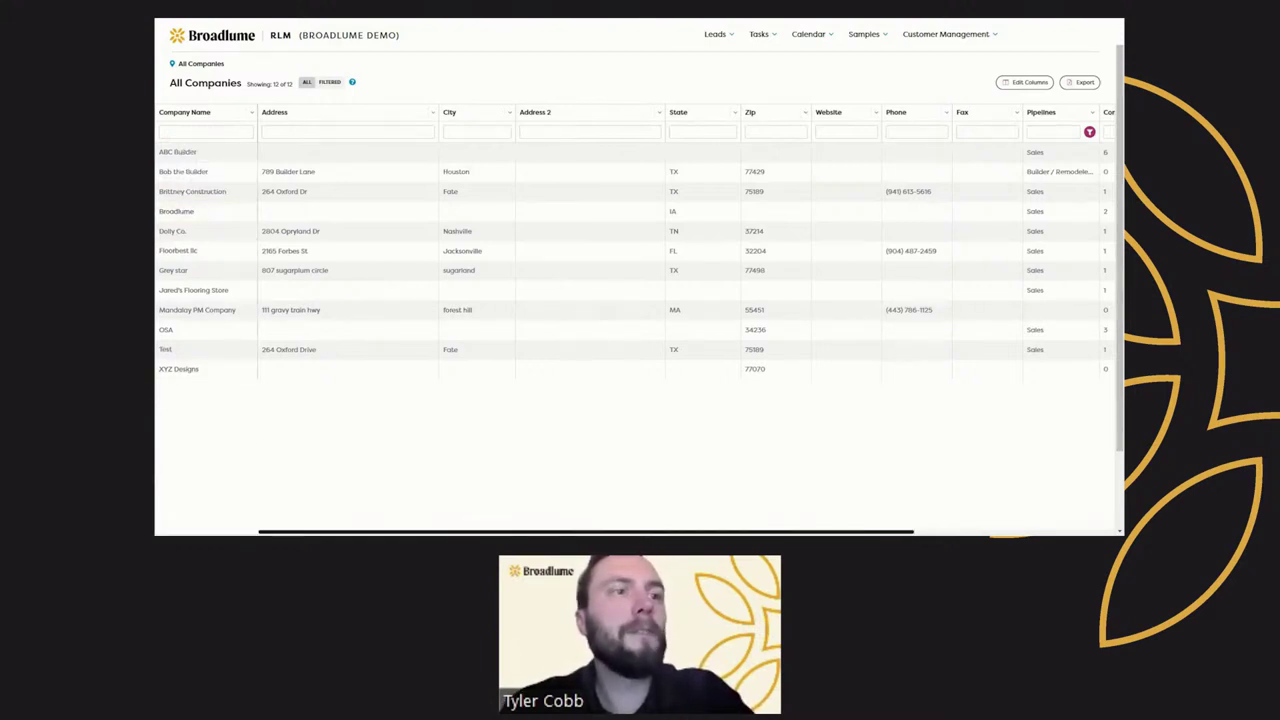
scroll(686, 250, "right", 5)
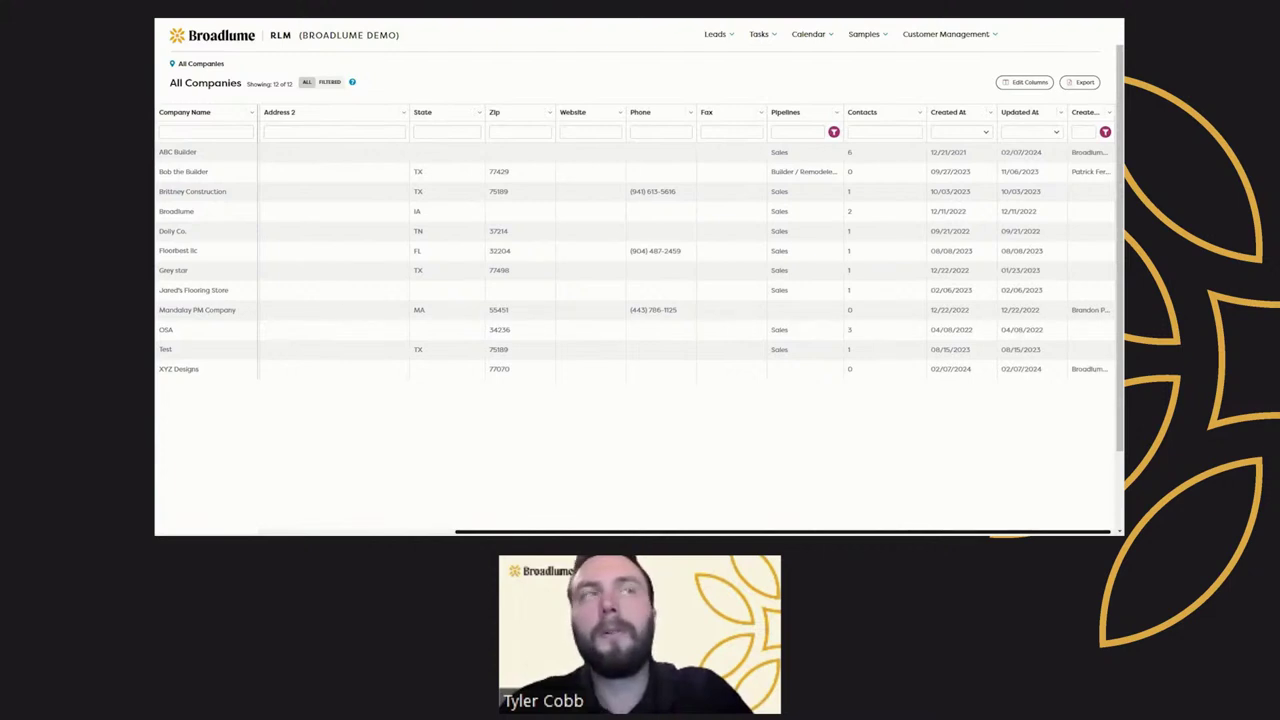
scroll(636, 260, "left", 5)
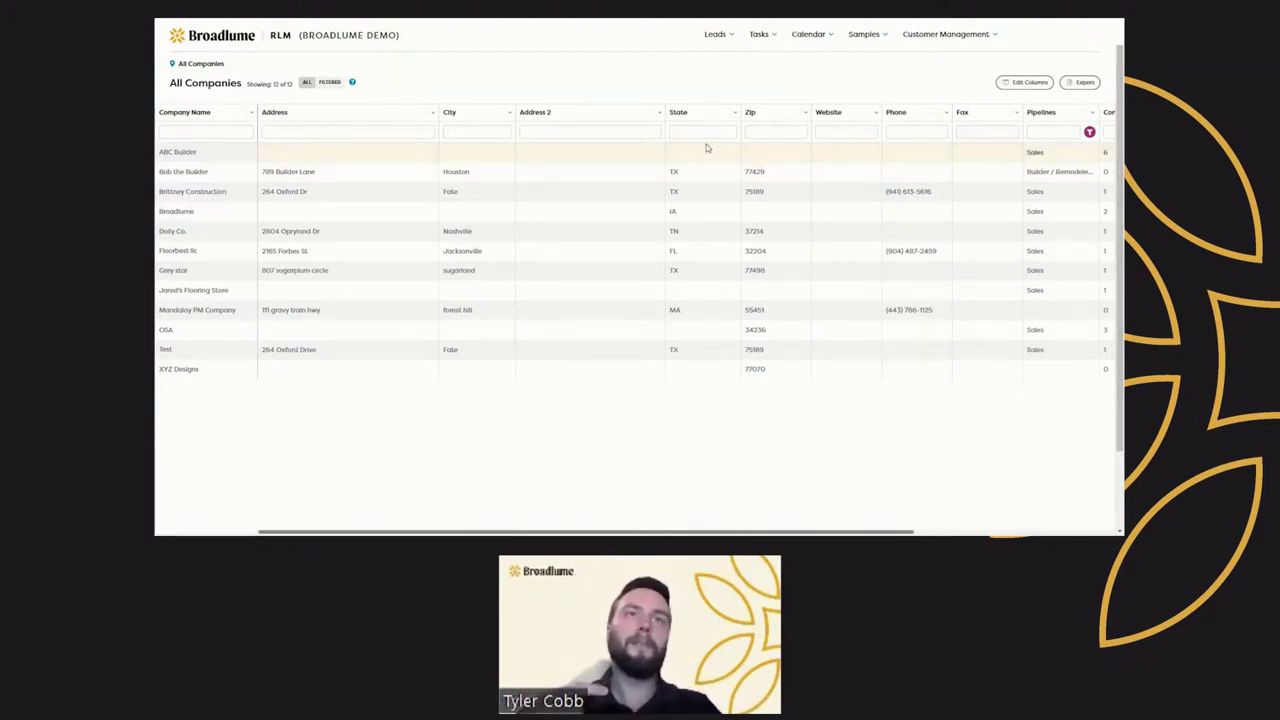
- Open your own account and view its attached files
left_click(1090, 49)
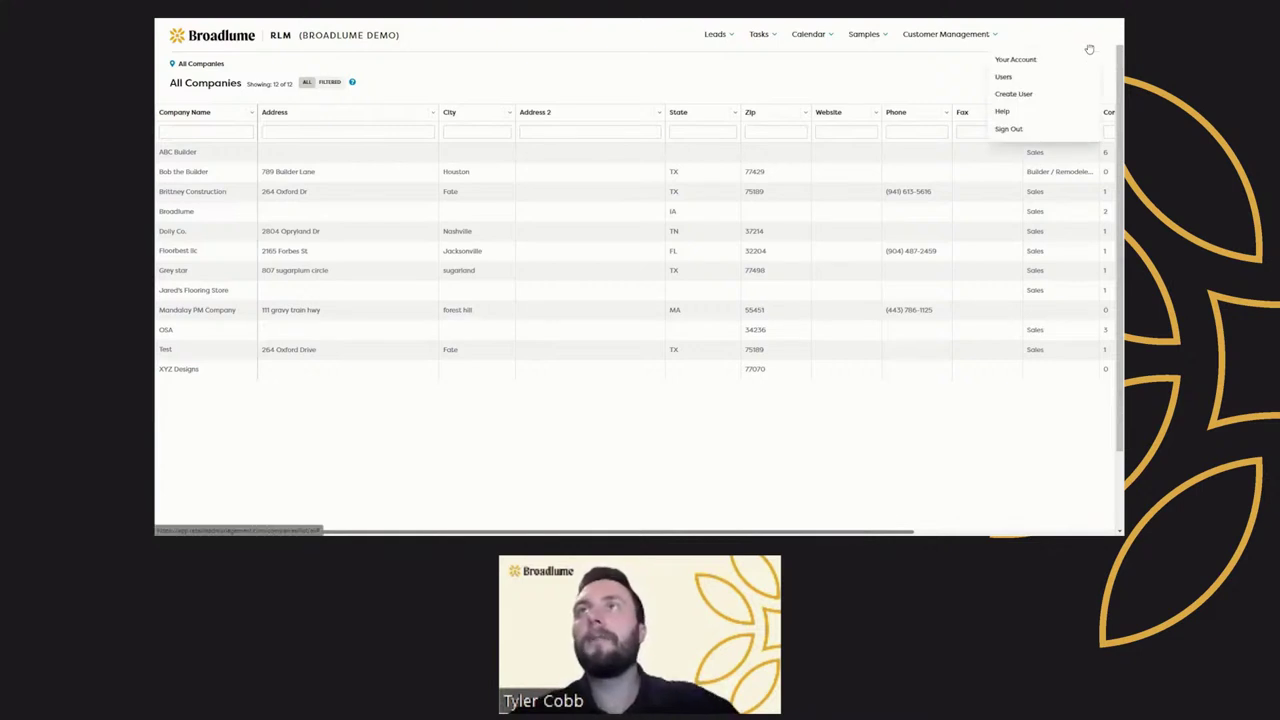
left_click(1025, 62)
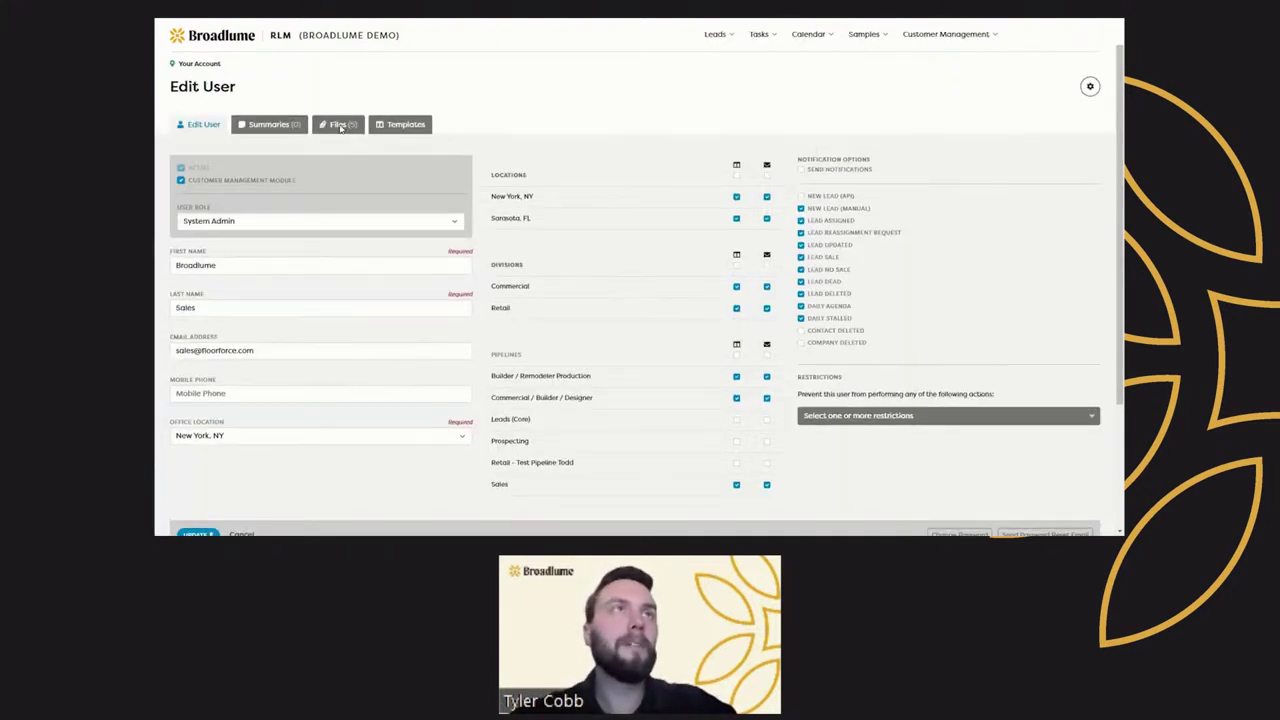
left_click(338, 125)
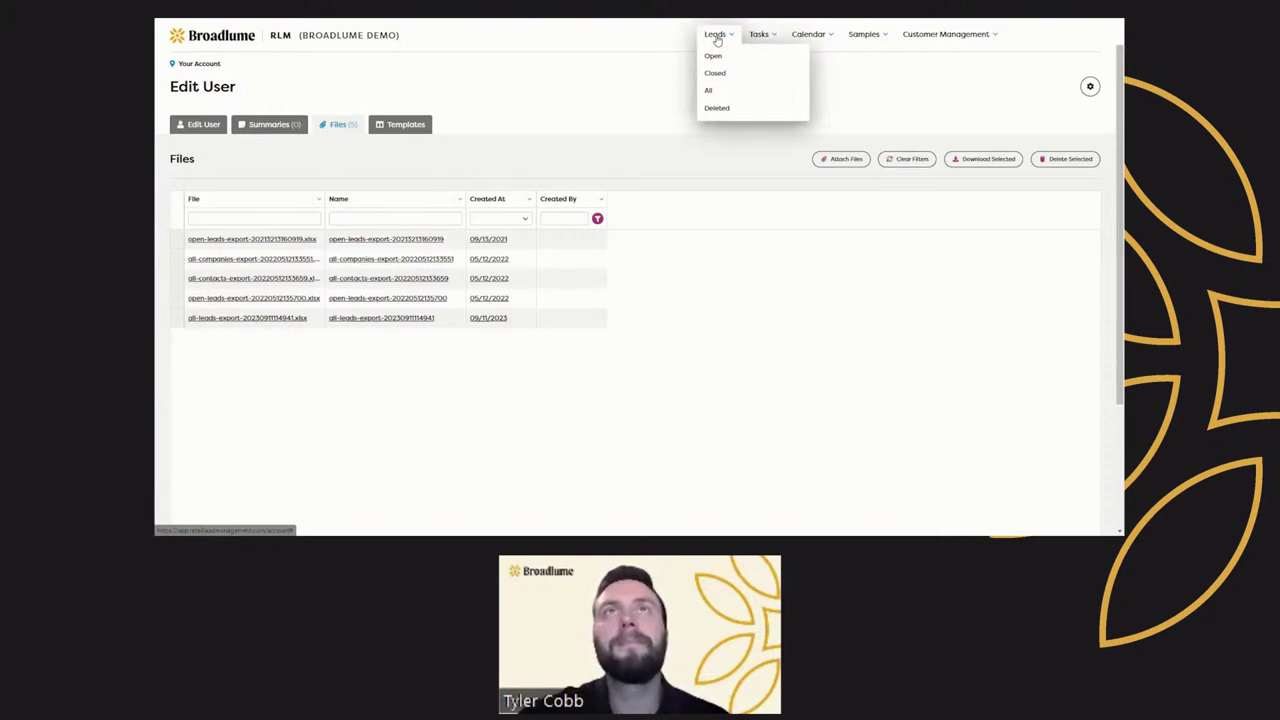
- Open the contacts list, move the Address 2 column ahead of Mobile Phone, and check the available column templates
left_click(921, 57)
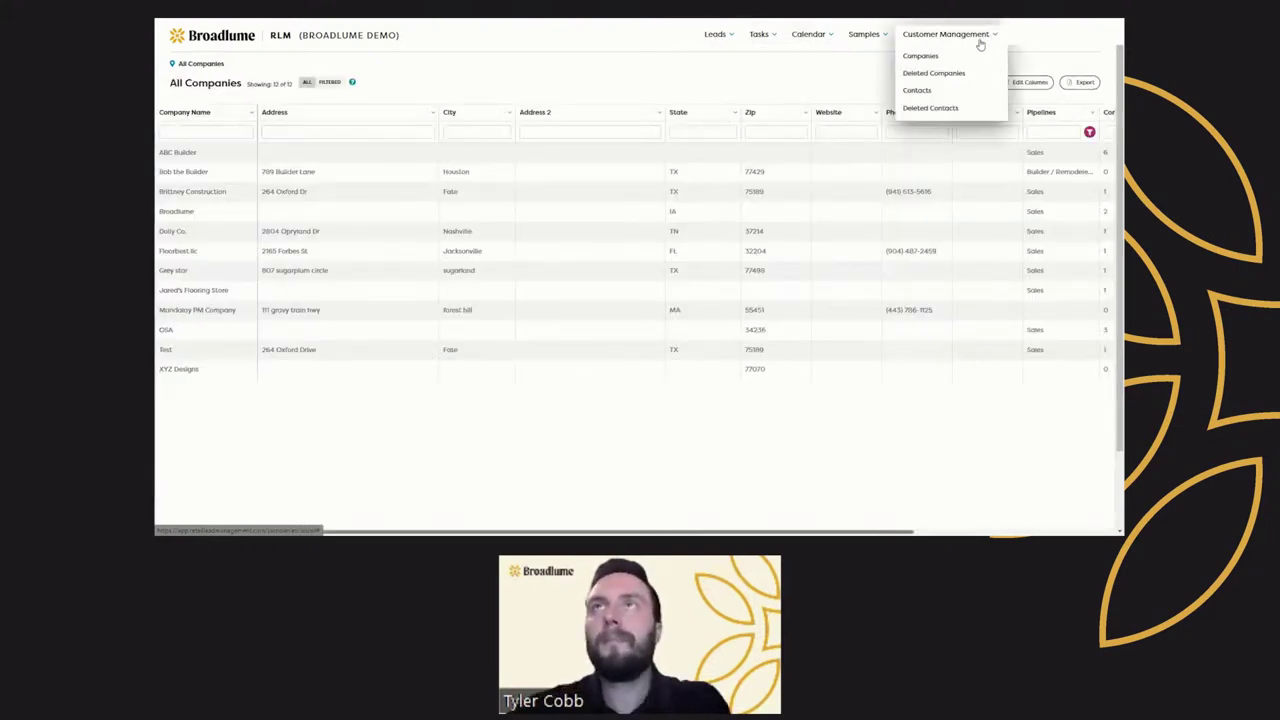
left_click(932, 92)
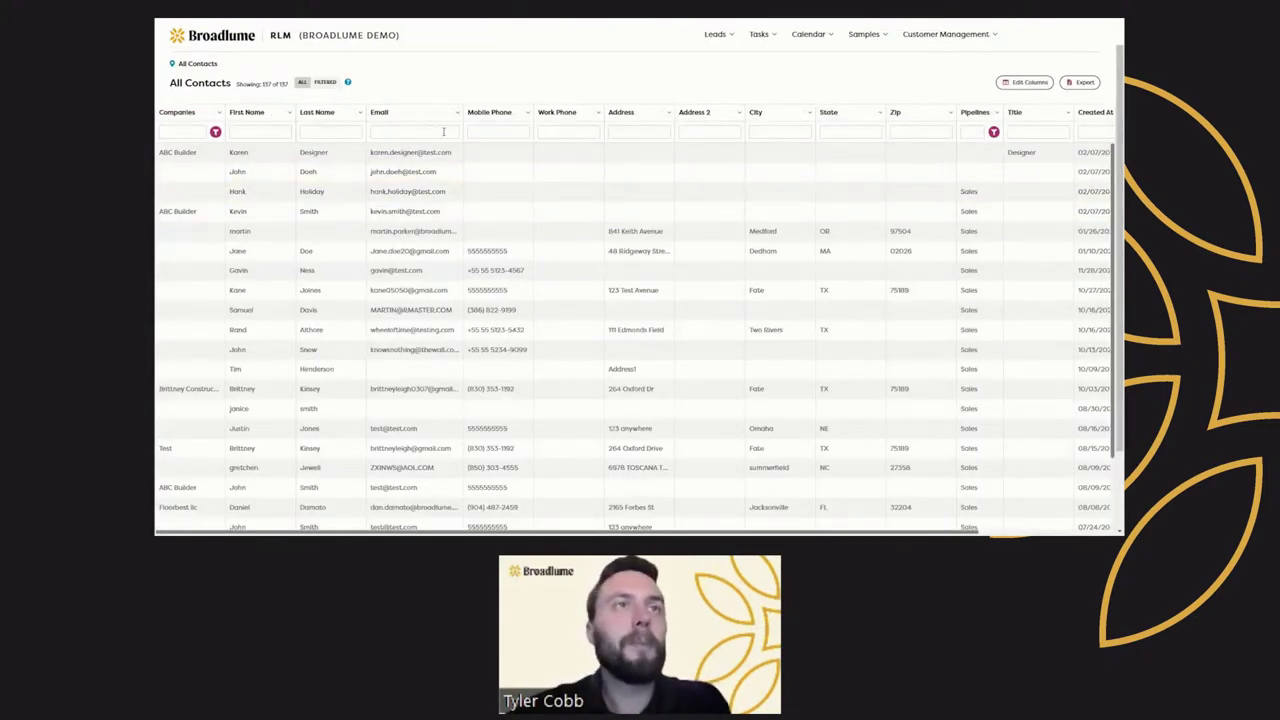
left_click(1012, 82)
left_click_drag(938, 310, 936, 232)
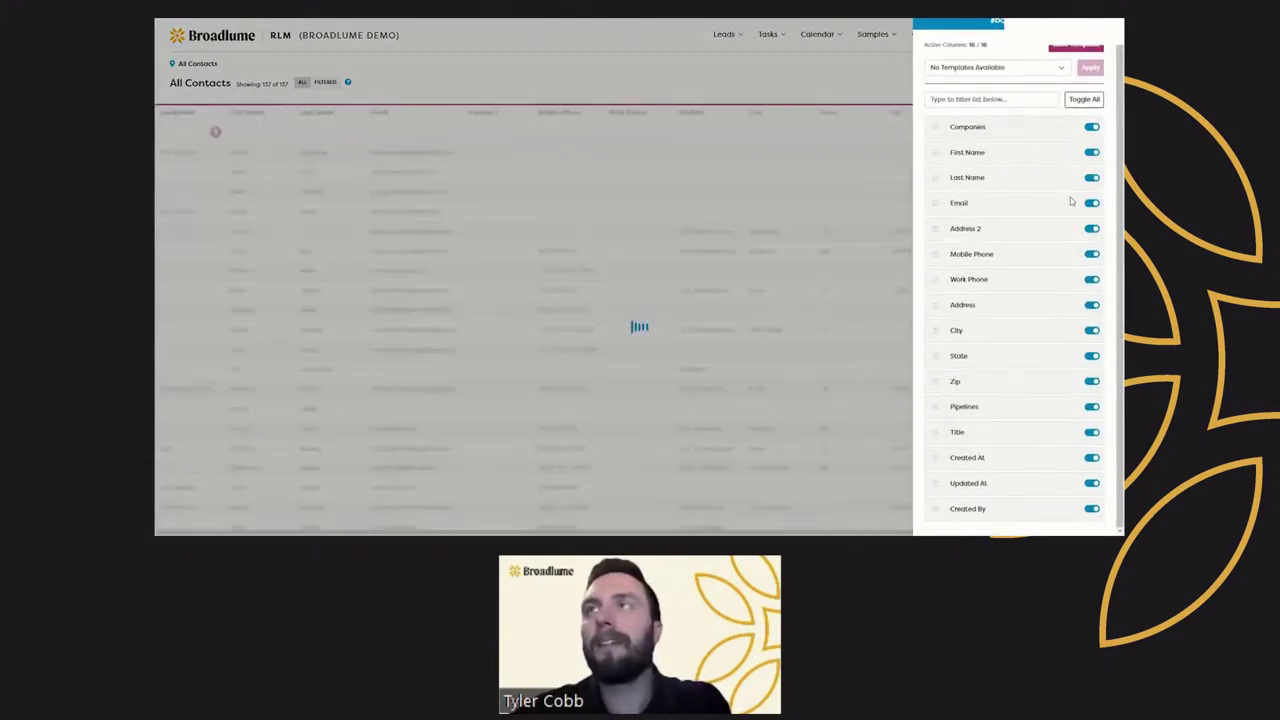
left_click(1020, 72)
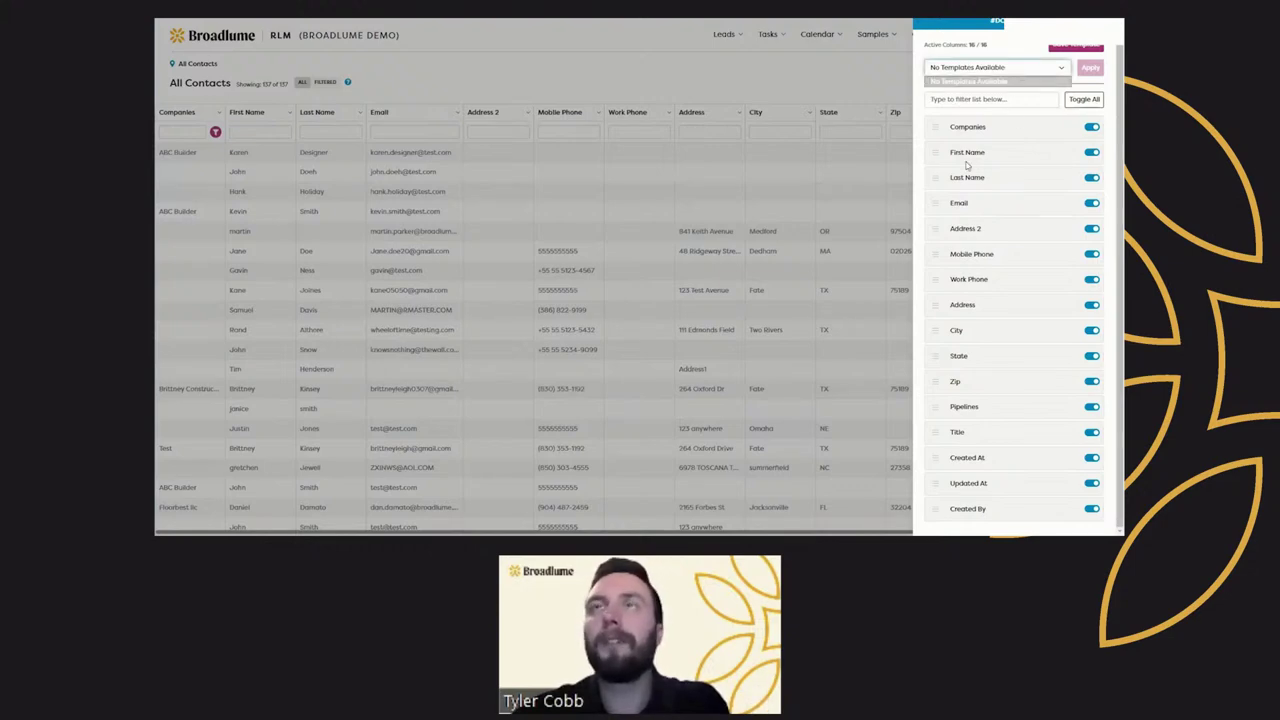
left_click(804, 84)
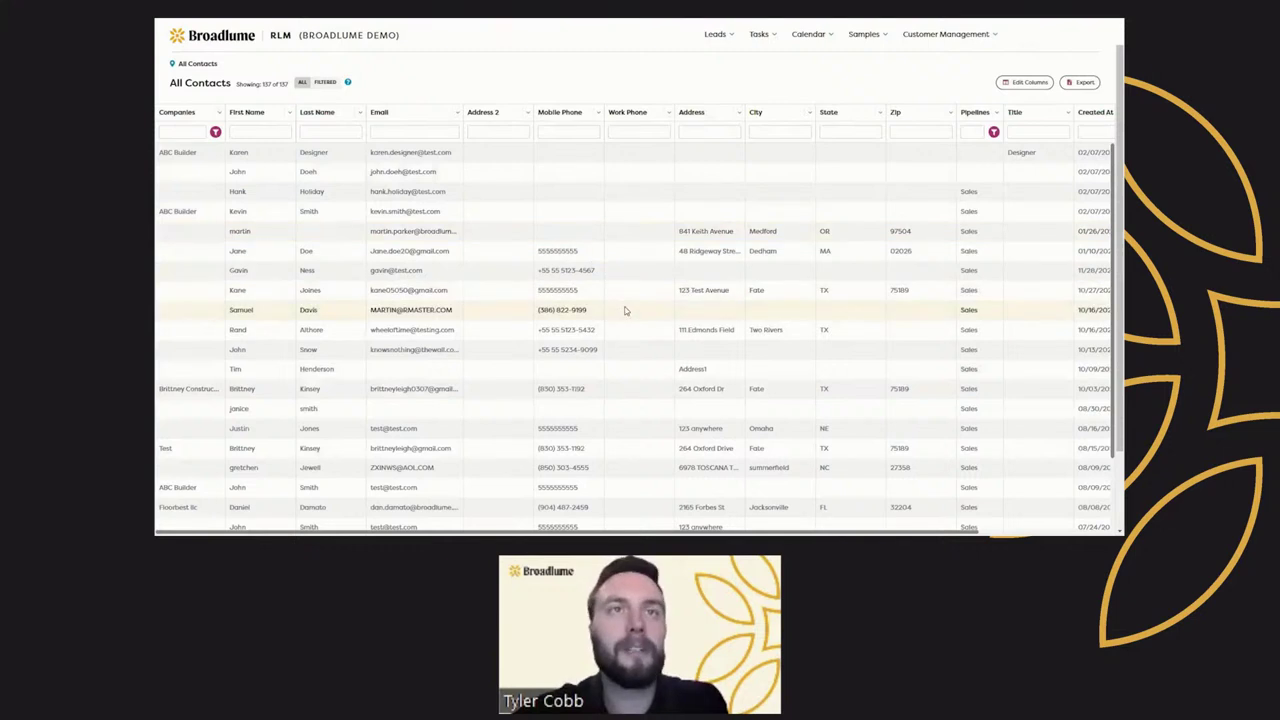